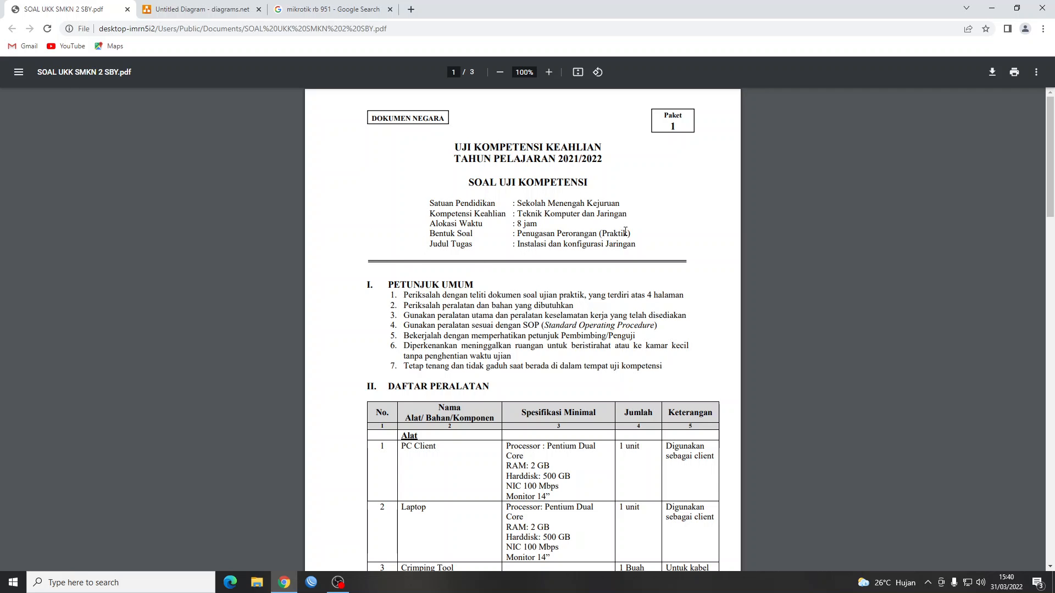
Scroll the exam PDF down toward page 3, hiding the screen recorder window.
scroll(624, 231, "down", 4)
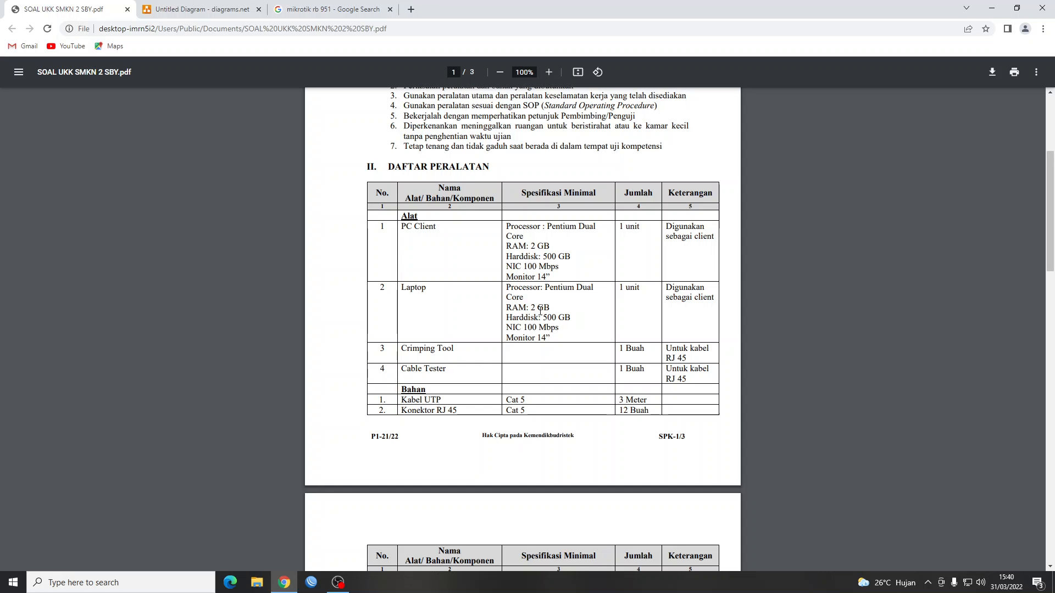
scroll(541, 310, "down", 9)
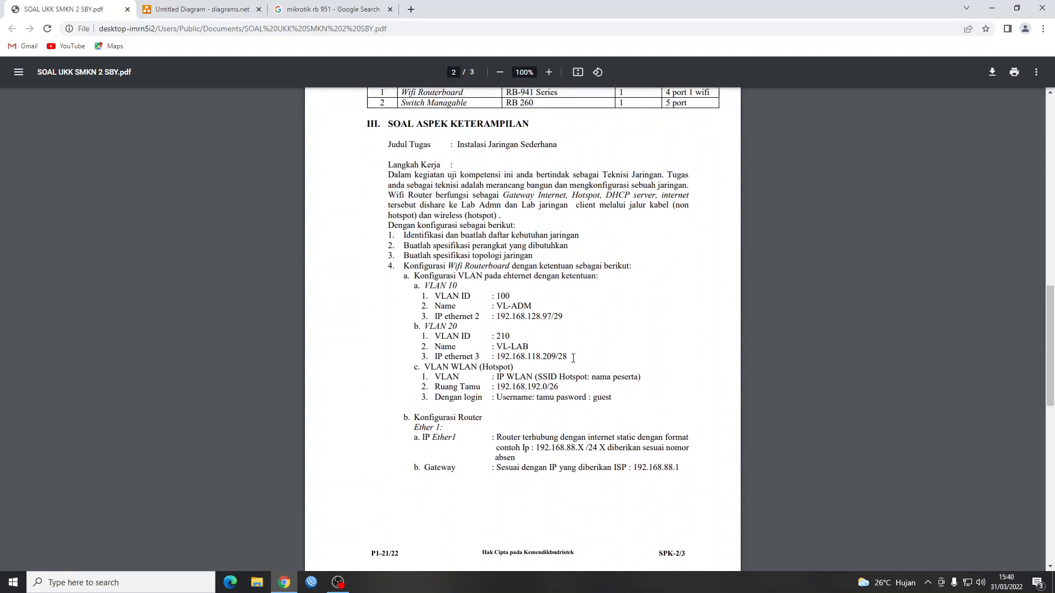
scroll(573, 358, "down", 8)
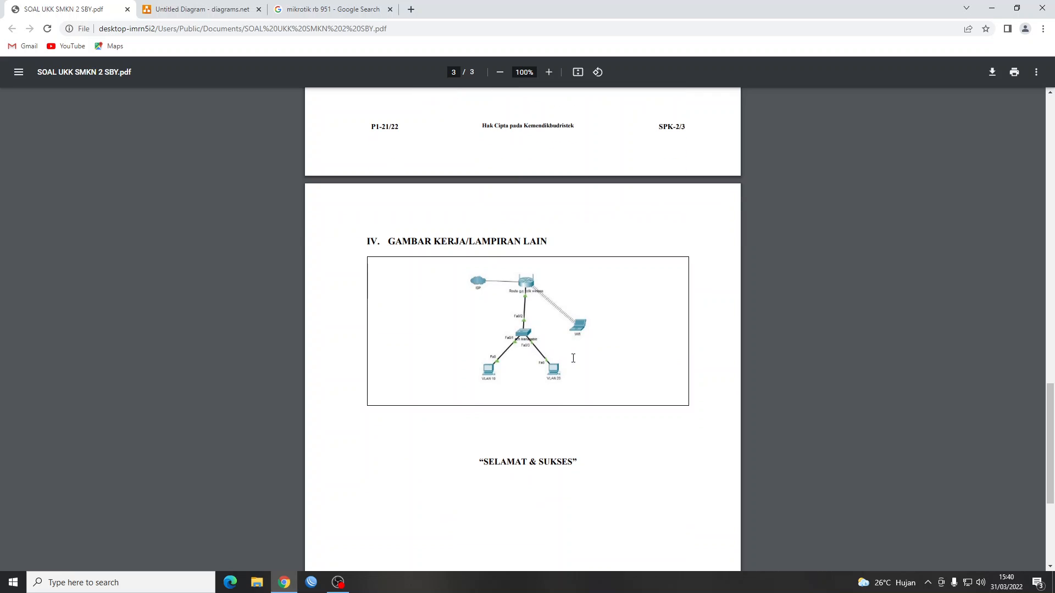
left_click(338, 582)
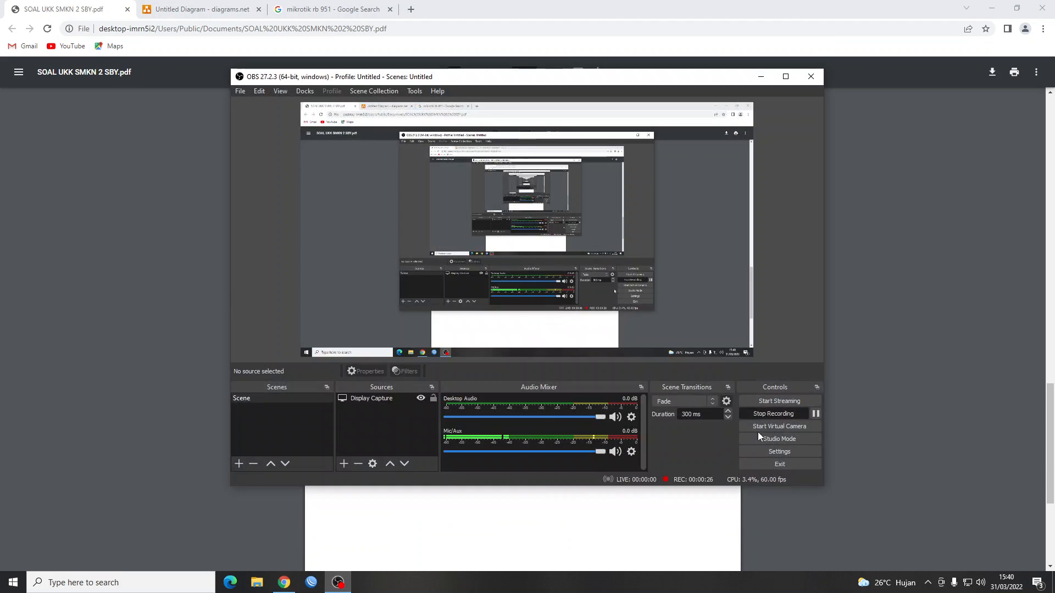
left_click(761, 76)
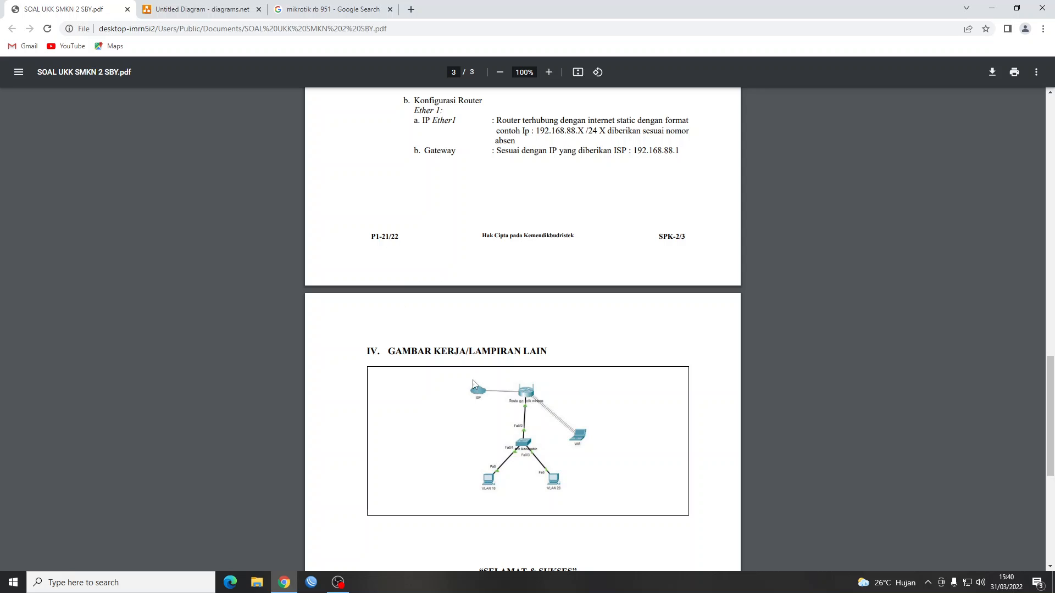
scroll(537, 389, "down", 3)
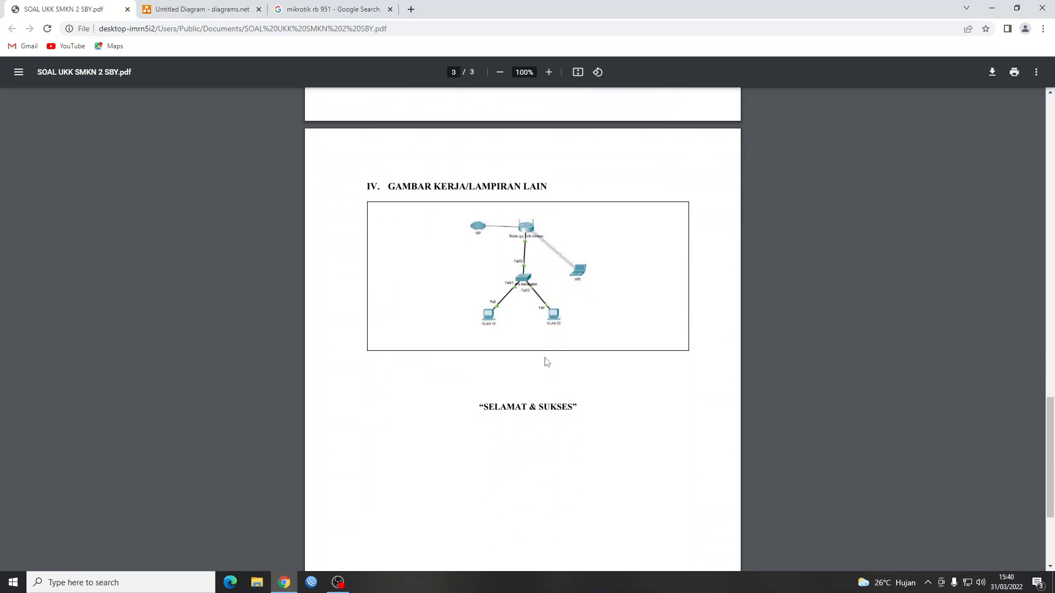
scroll(550, 281, "up", 8)
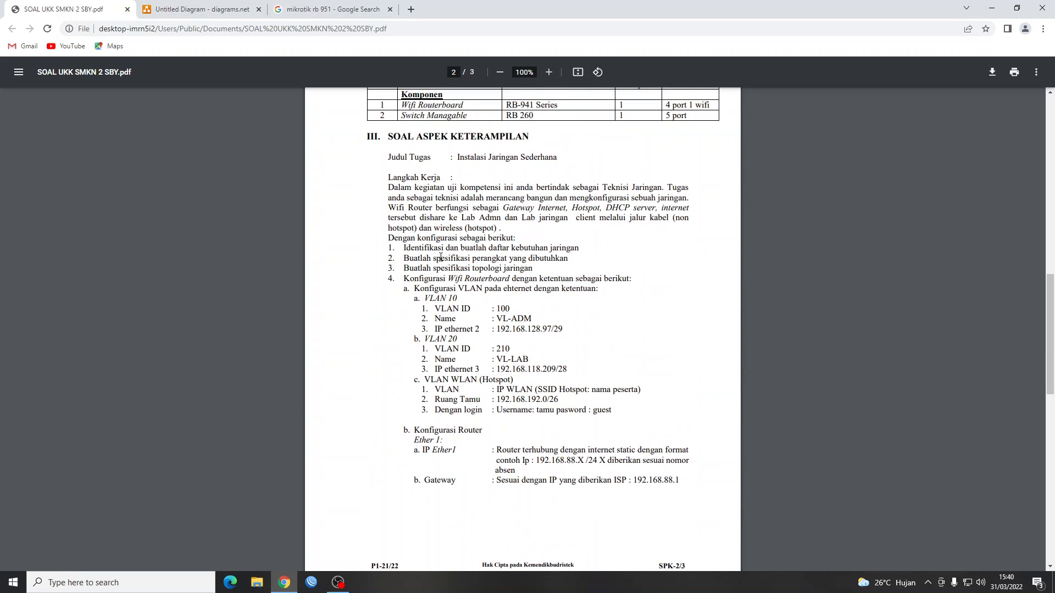
Highlight the SOAL ASPEK KETERAMPILAN heading and the Instalasi Jaringan Sederhana title, then settle on page 3.
left_click_drag(388, 137, 535, 135)
left_click(665, 269)
left_click_drag(457, 157, 559, 158)
left_click(574, 271)
scroll(535, 314, "down", 7)
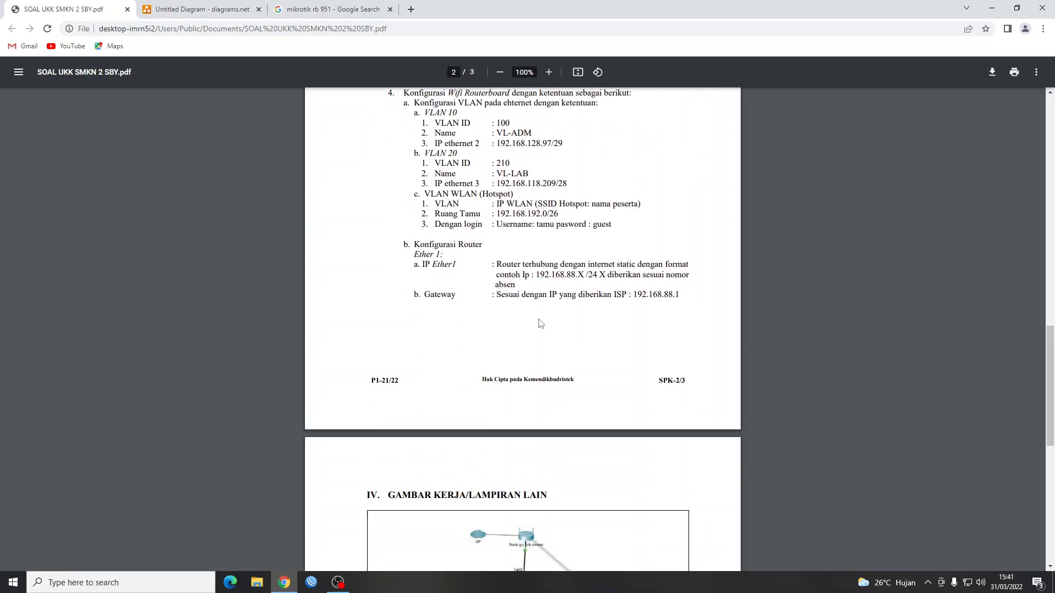
scroll(538, 375, "up", 2)
scroll(538, 375, "up", 3)
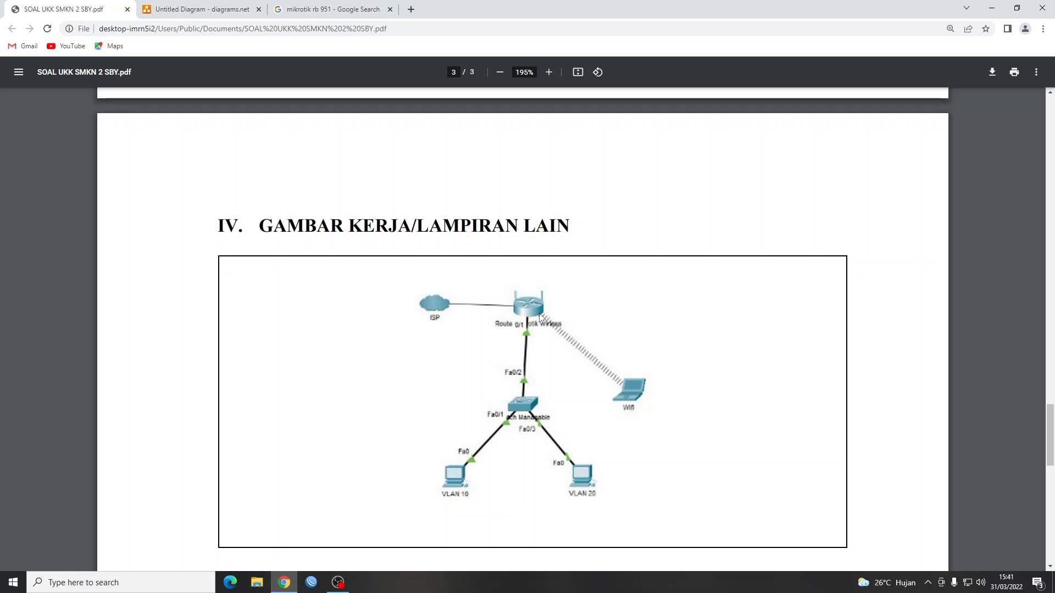
Glance at diagrams.net, return to the exam PDF, and pause the screen recording.
left_click(202, 9)
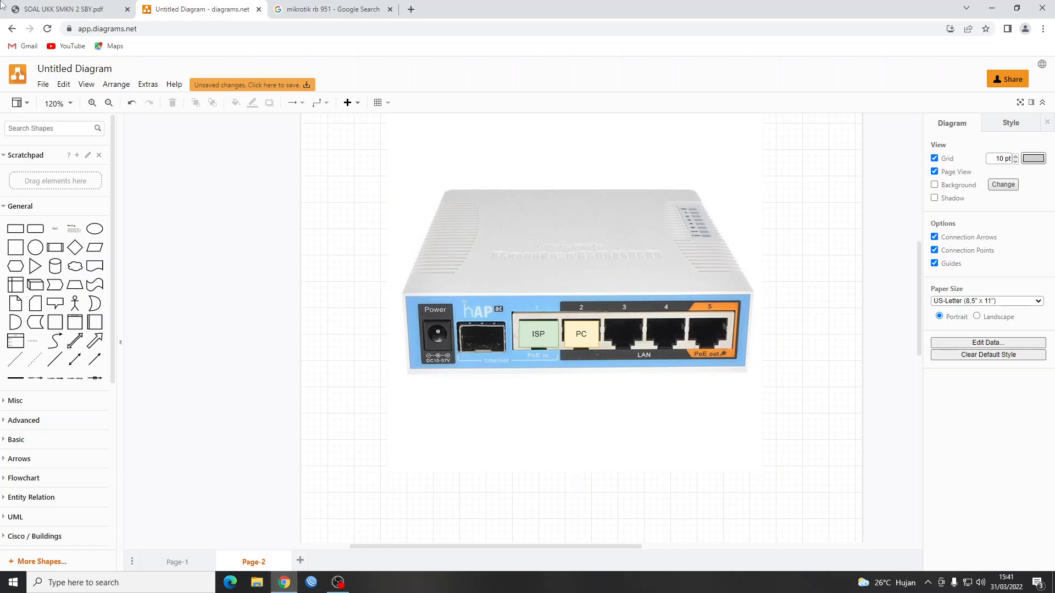
left_click(52, 8)
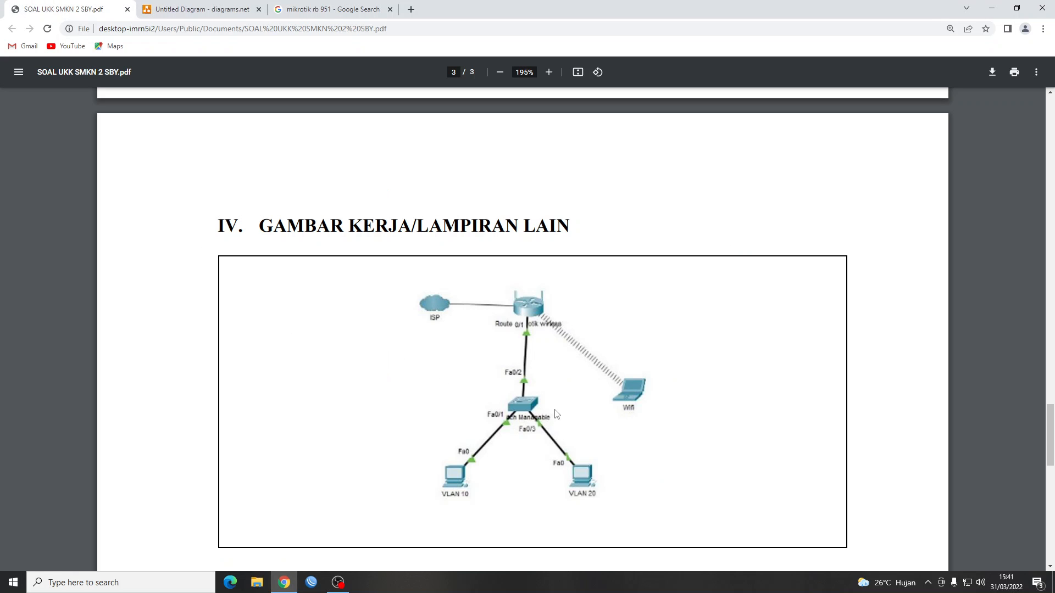
scroll(556, 413, "down", 1)
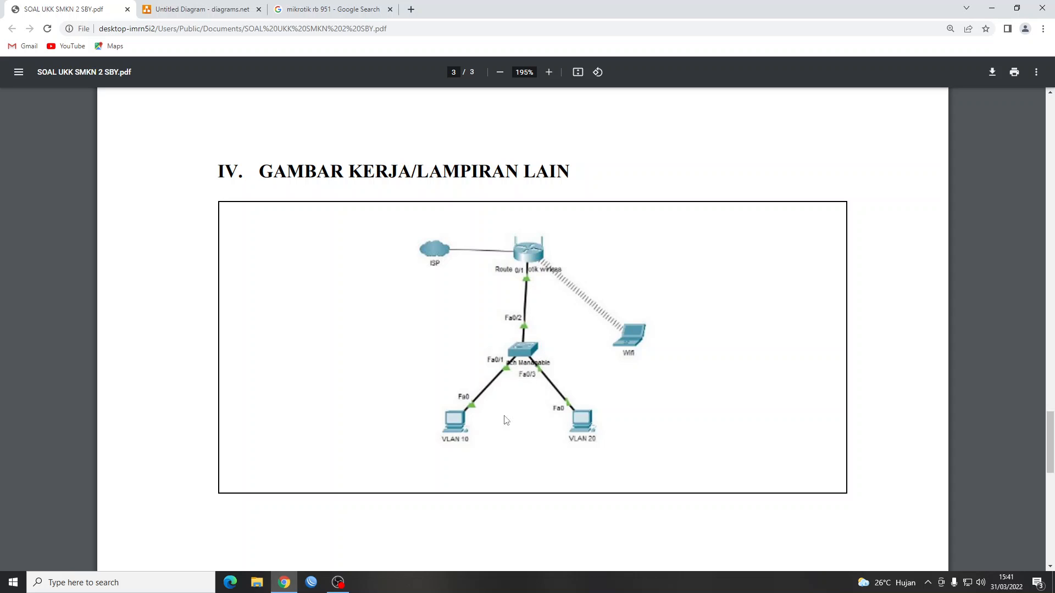
left_click(337, 582)
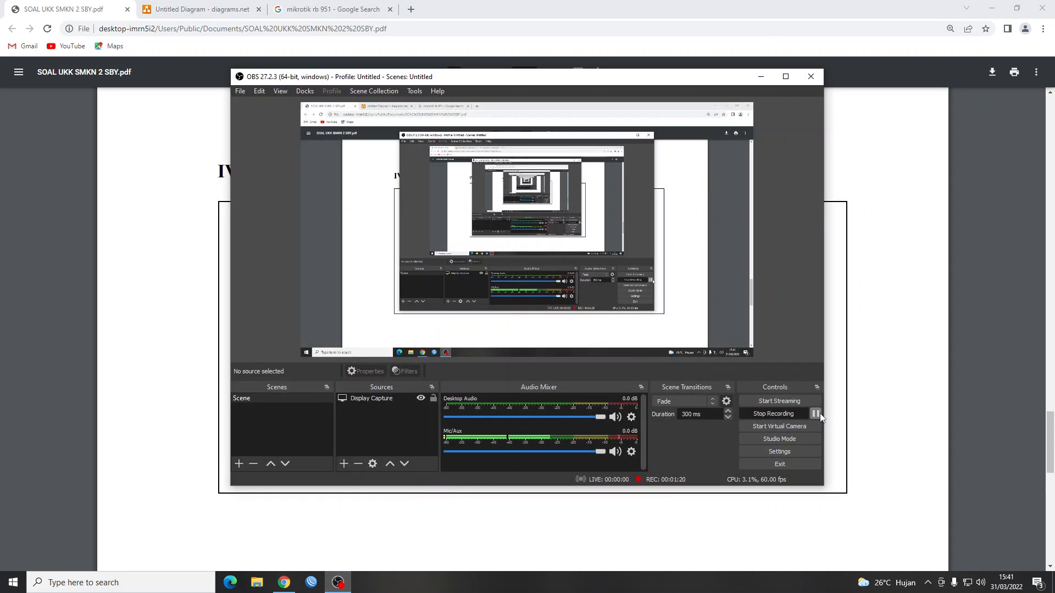
left_click(816, 415)
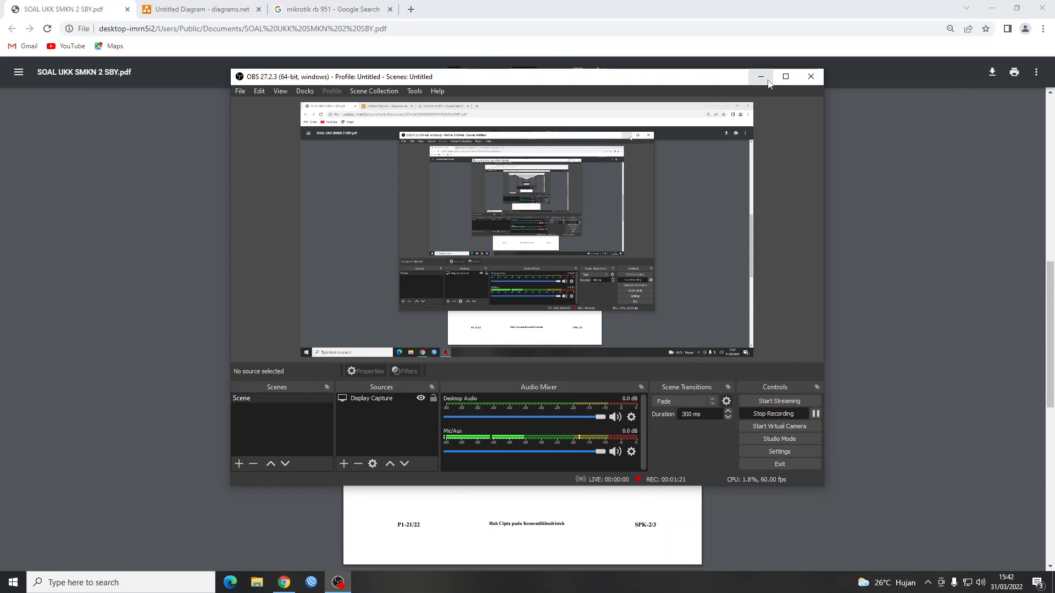
left_click(763, 79)
Review page 2's VLAN requirements, highlighting the VLAN 10 configuration lines and VLAN 20.
scroll(543, 304, "down", 5)
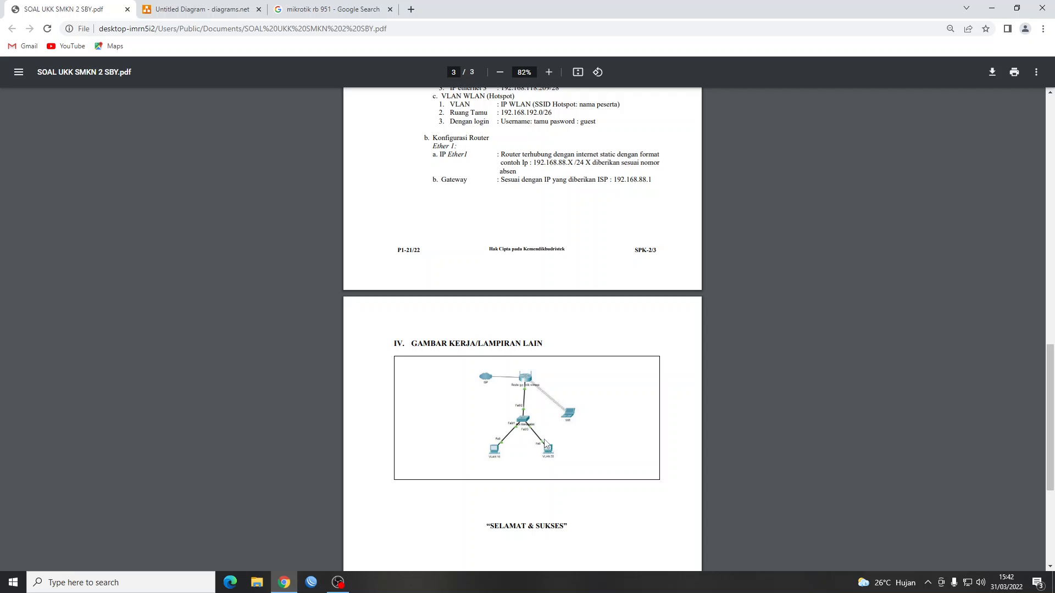
scroll(547, 438, "up", 3, "ctrl")
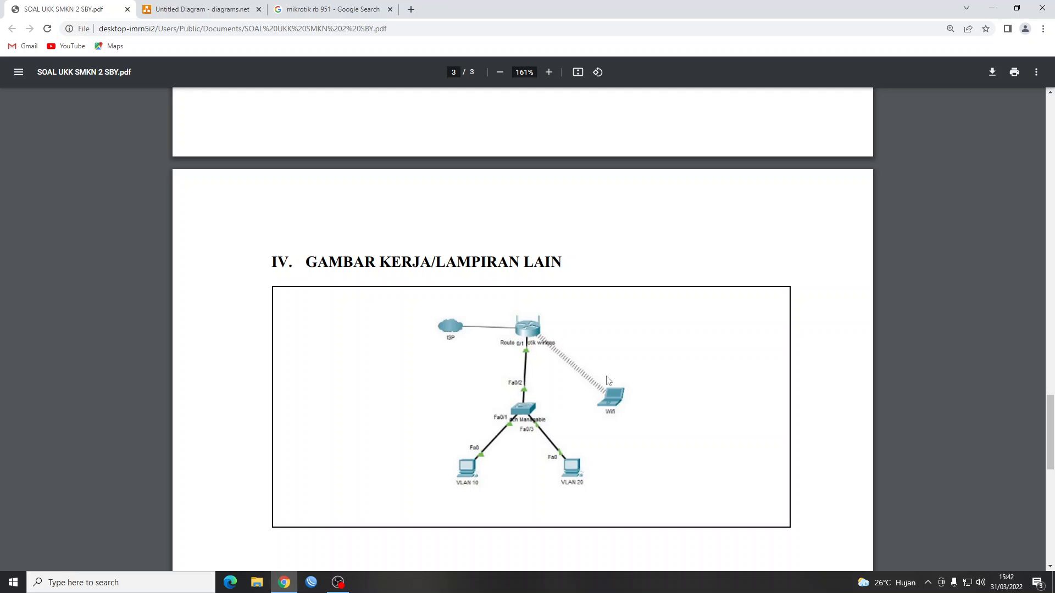
scroll(563, 389, "down", 3, "ctrl")
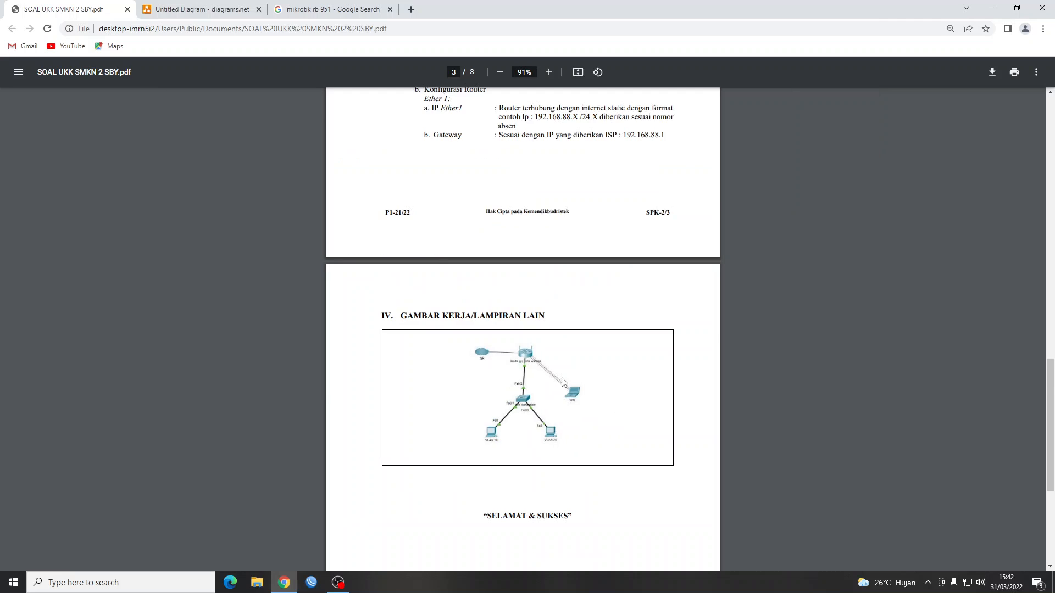
scroll(564, 287, "up", 10)
scroll(554, 304, "up", 2, "ctrl")
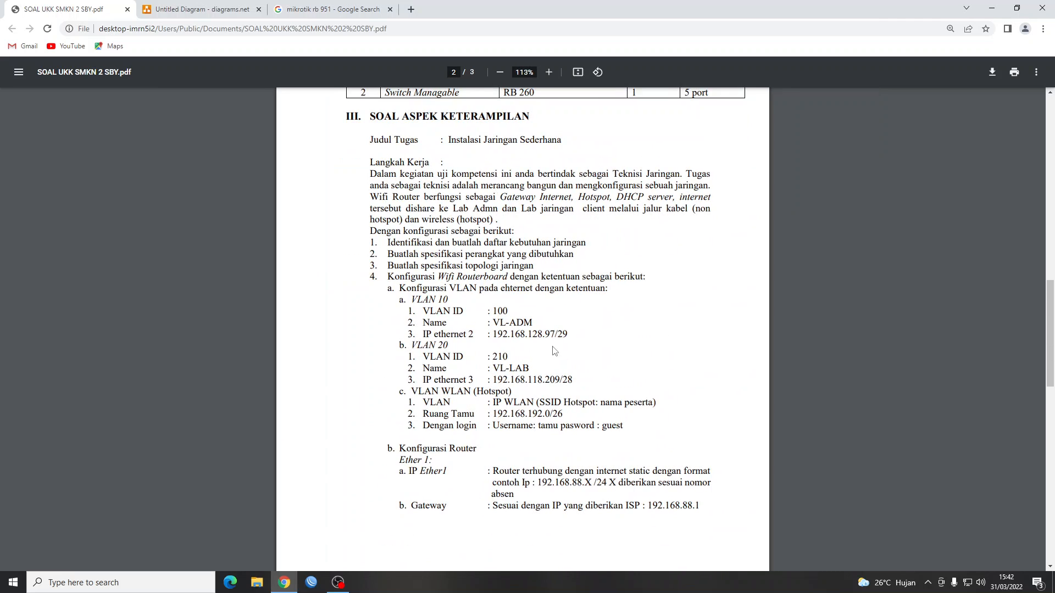
scroll(504, 327, "down", 2)
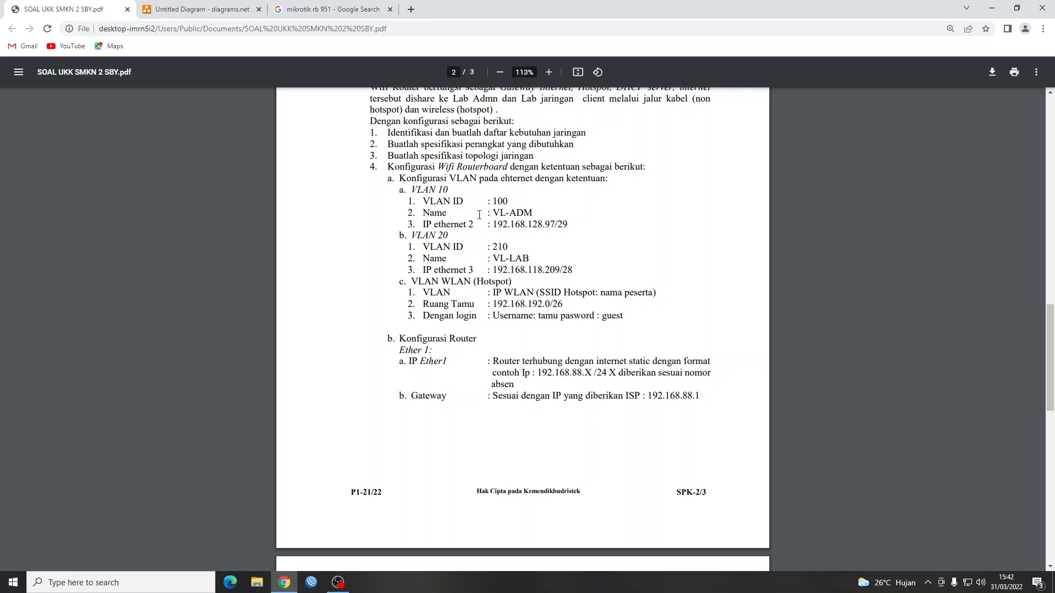
scroll(479, 215, "down", 1)
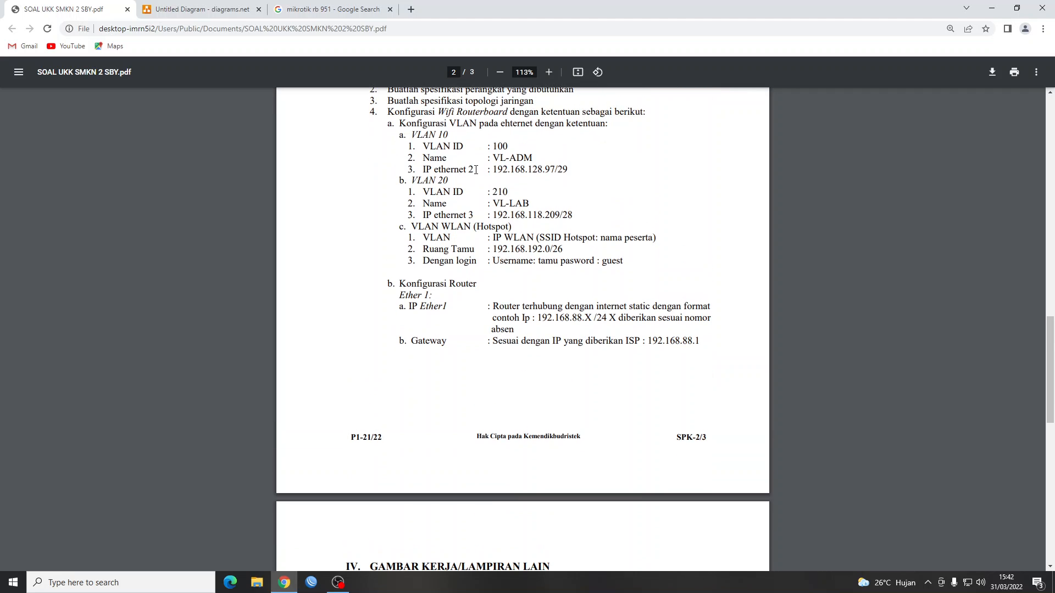
left_click_drag(408, 132, 550, 172)
left_click(421, 187)
double_click(414, 181)
left_click(565, 216)
Switch to the diagrams.net tab showing the hAP router image.
scroll(497, 281, "down", 5)
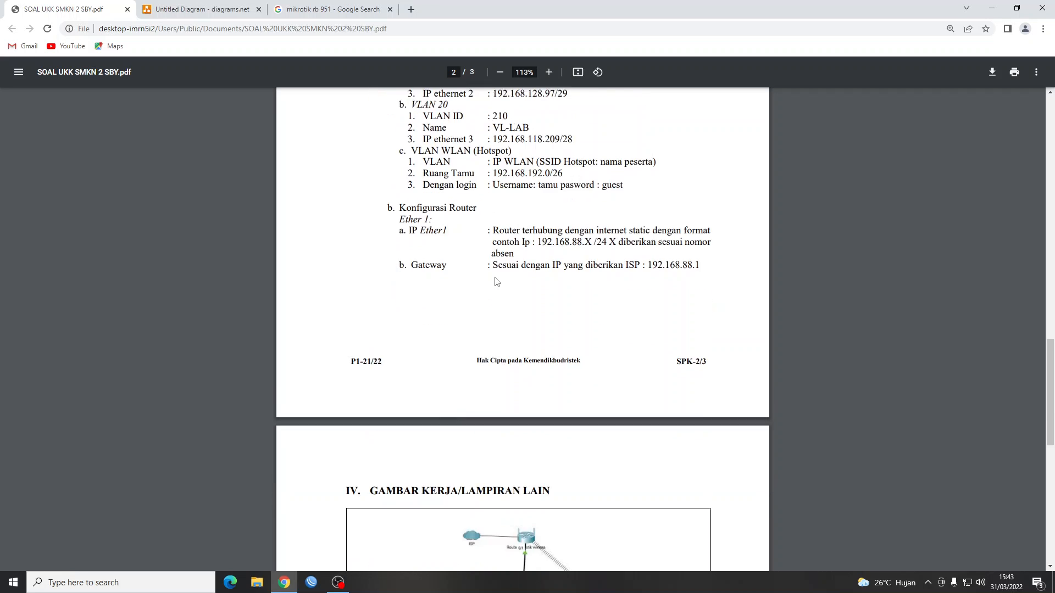
scroll(500, 277, "up", 5)
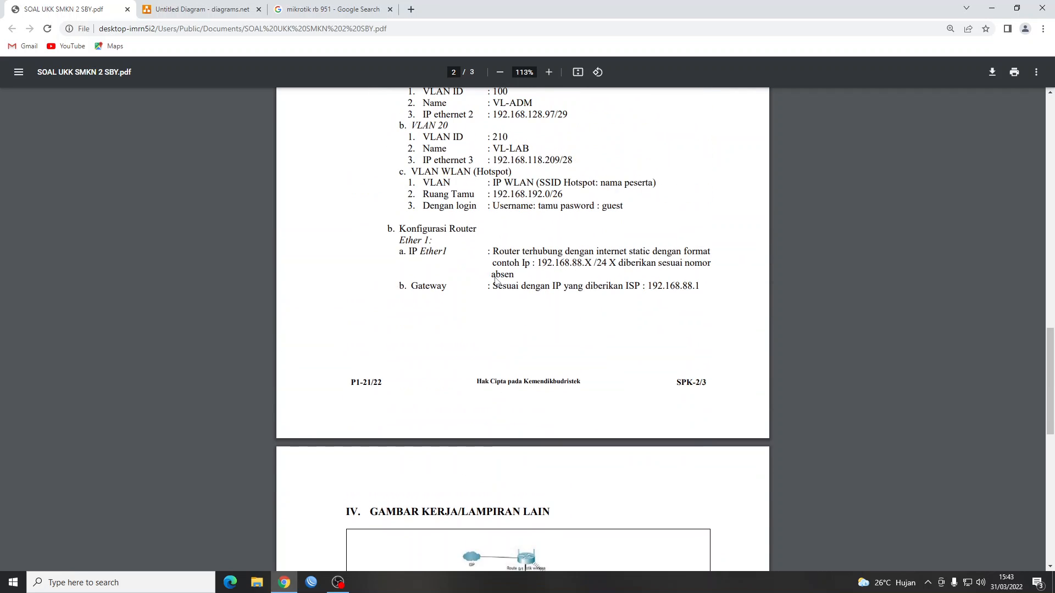
left_click(189, 7)
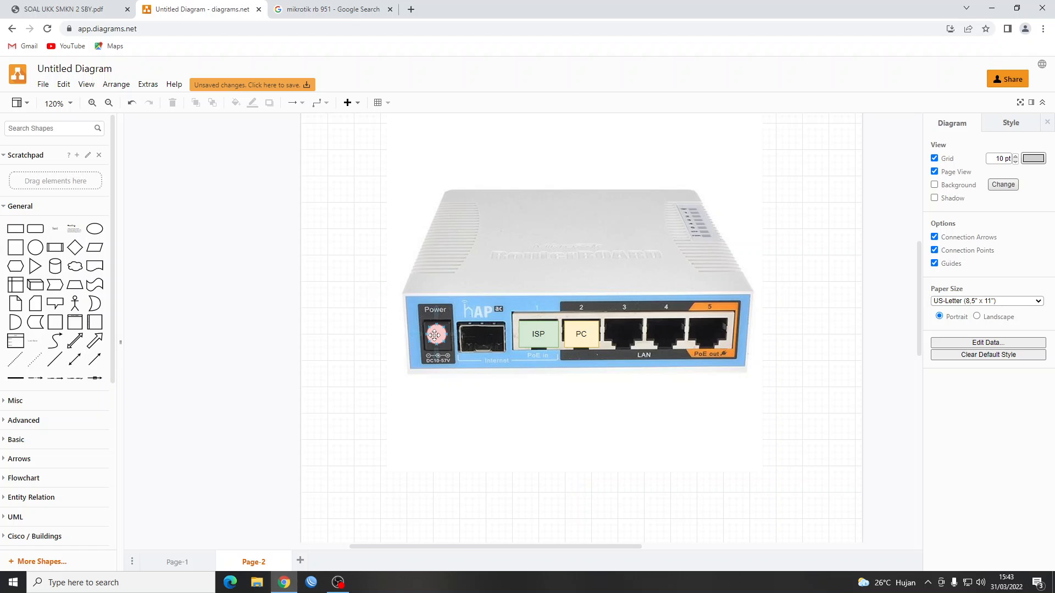
Place the pink marker circle on the router's Power port and return to the exam PDF.
left_click_drag(434, 336, 434, 338)
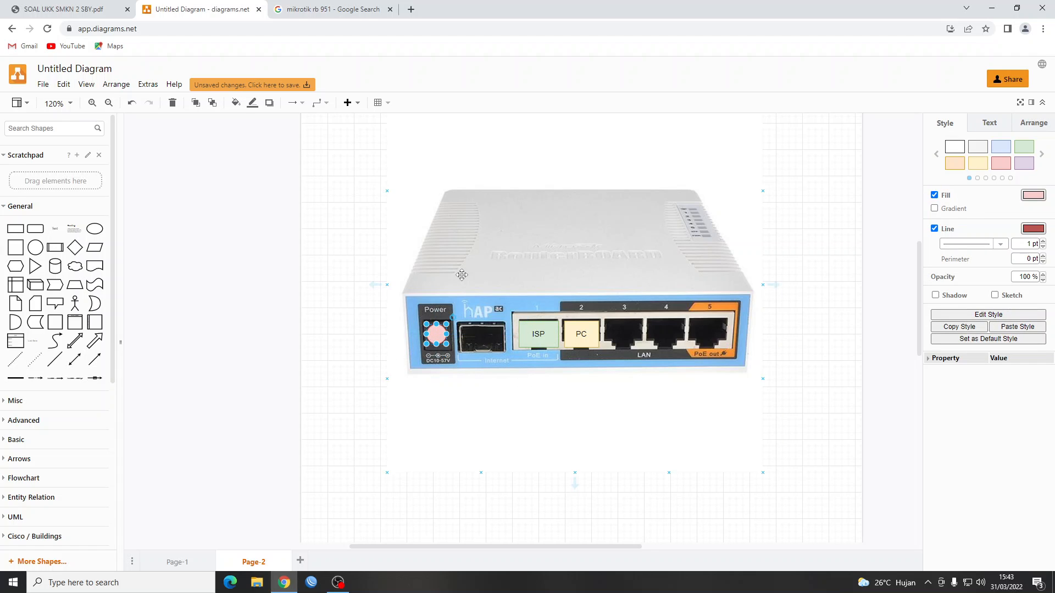
left_click(341, 324)
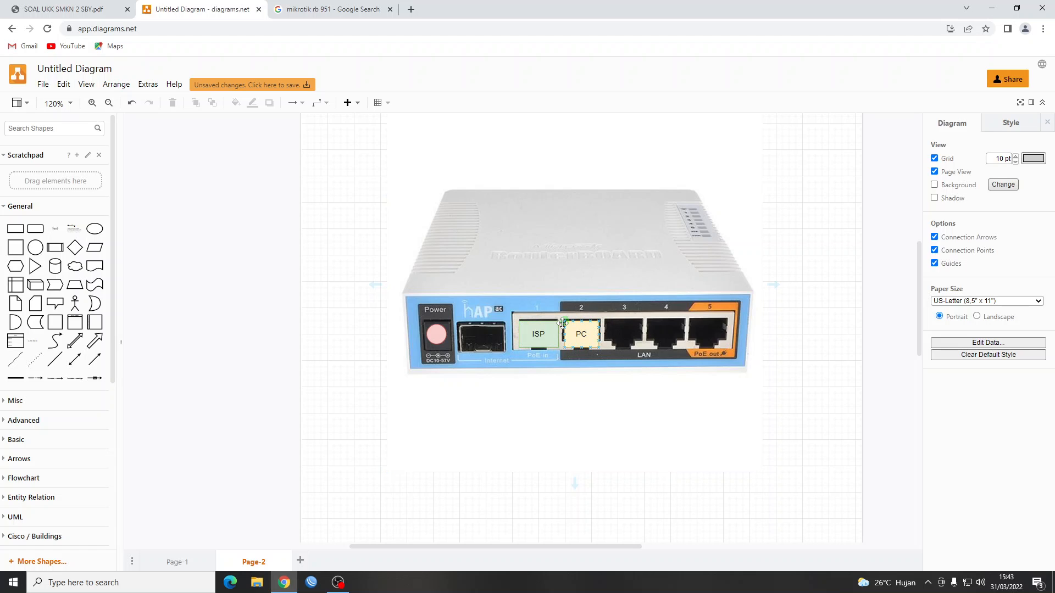
left_click(63, 9)
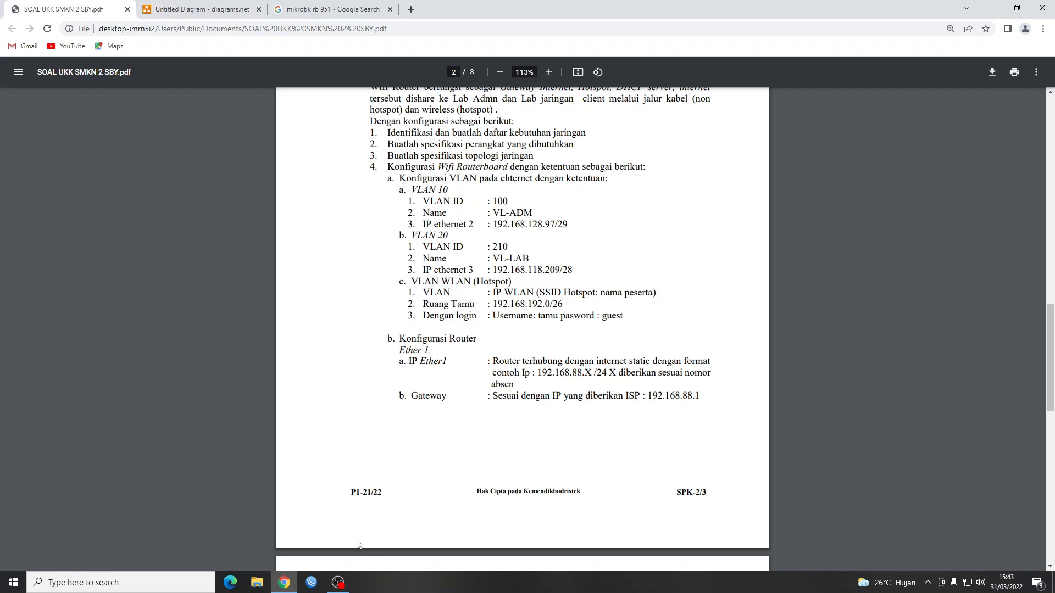
Connect to the discovered RB951 router by MAC address, logging in with the new login name.
left_click(317, 584)
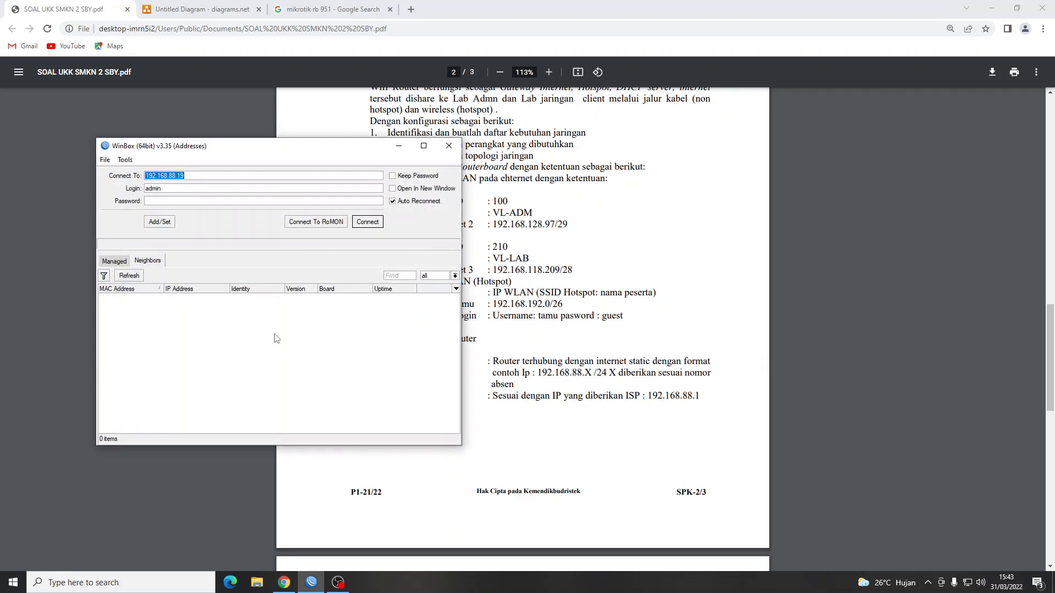
key("BackSpace")
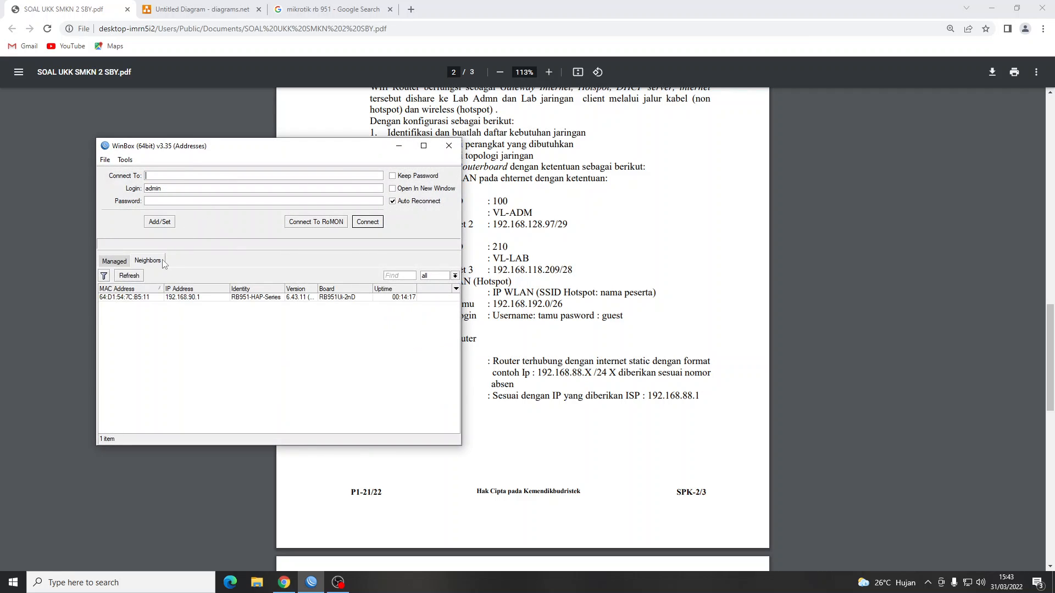
left_click(131, 276)
left_click(144, 297)
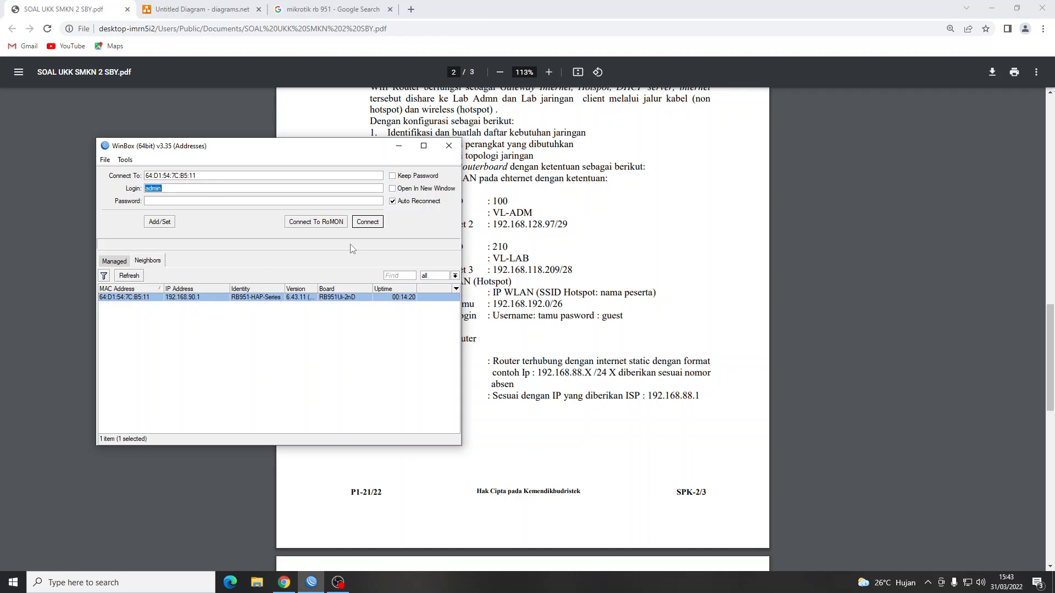
left_click(368, 222)
left_click(424, 146)
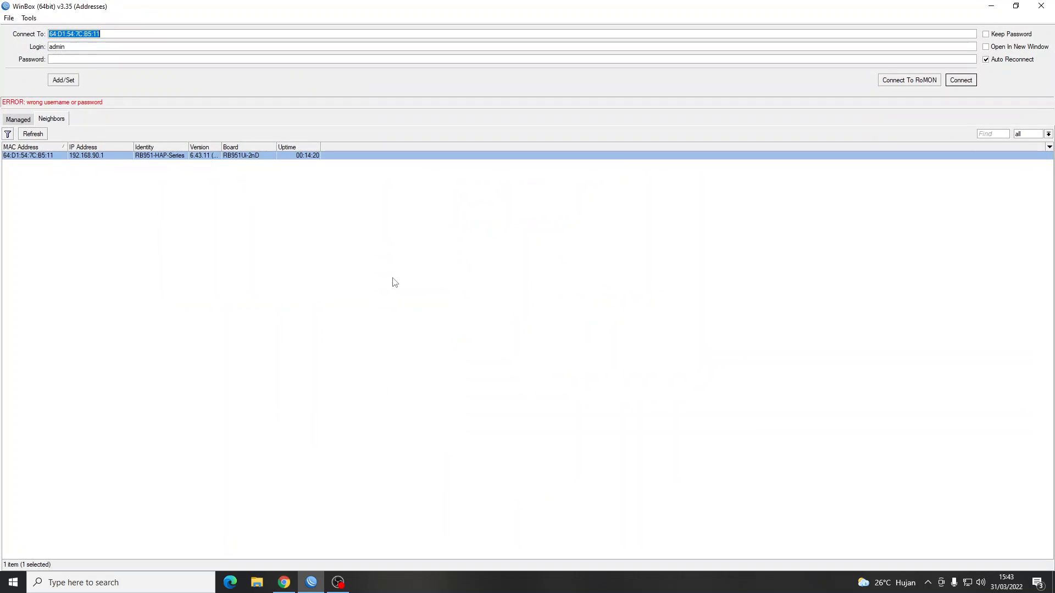
double_click(78, 47)
type("afif123")
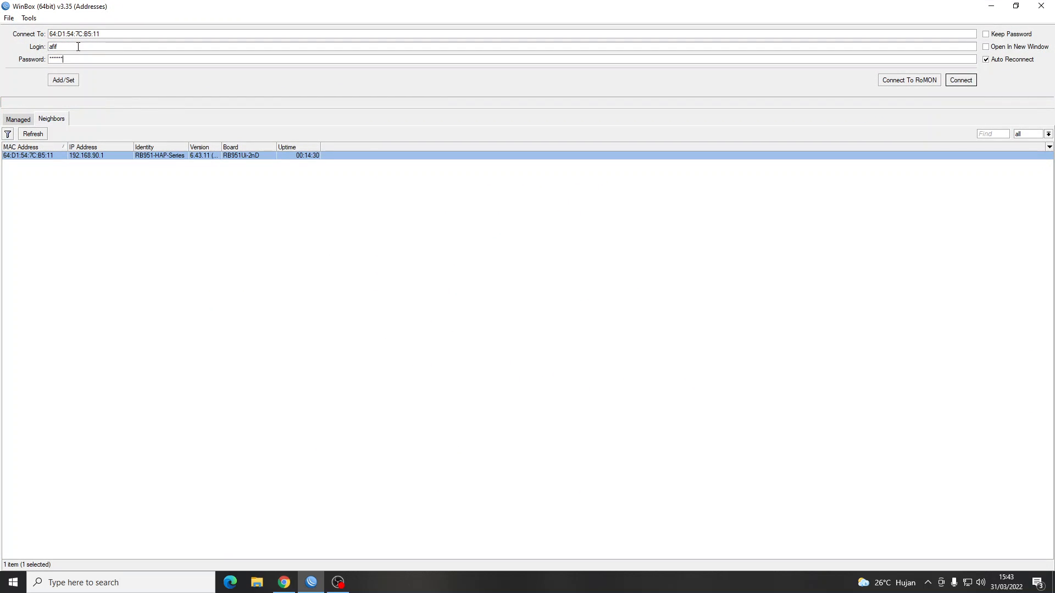
key("Return")
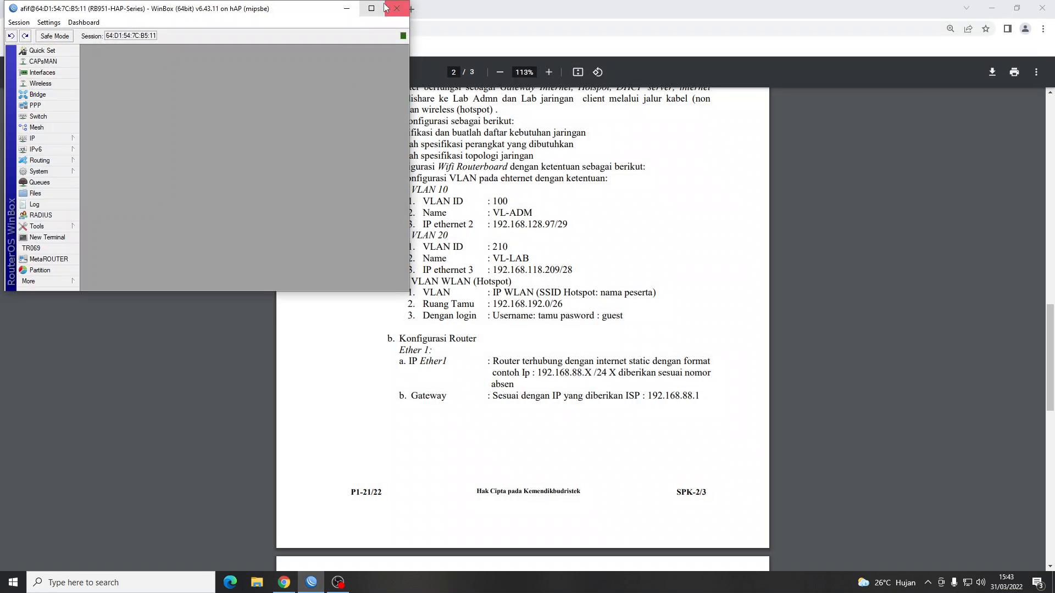
Reset the router configuration with No Default Configuration and Do Not Backup, confirming the reboot.
left_click(371, 8)
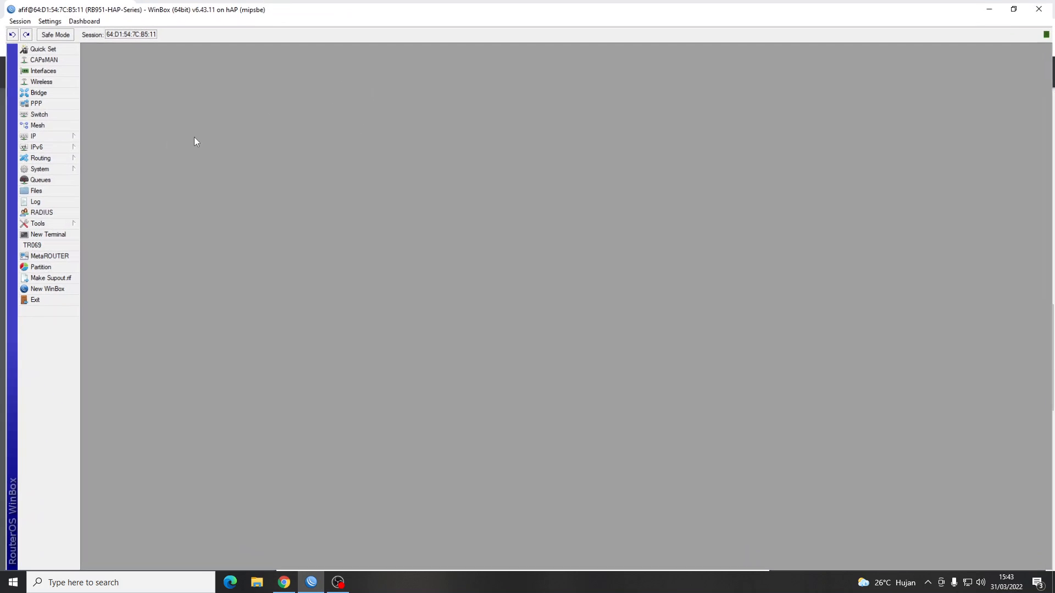
left_click(56, 167)
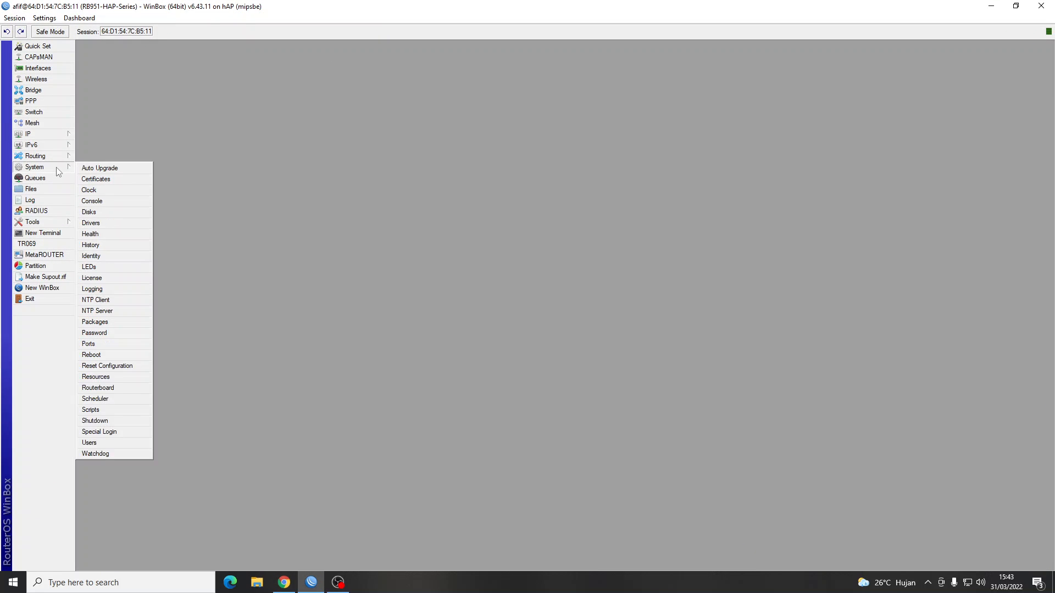
left_click(107, 366)
left_click(515, 313)
left_click(515, 324)
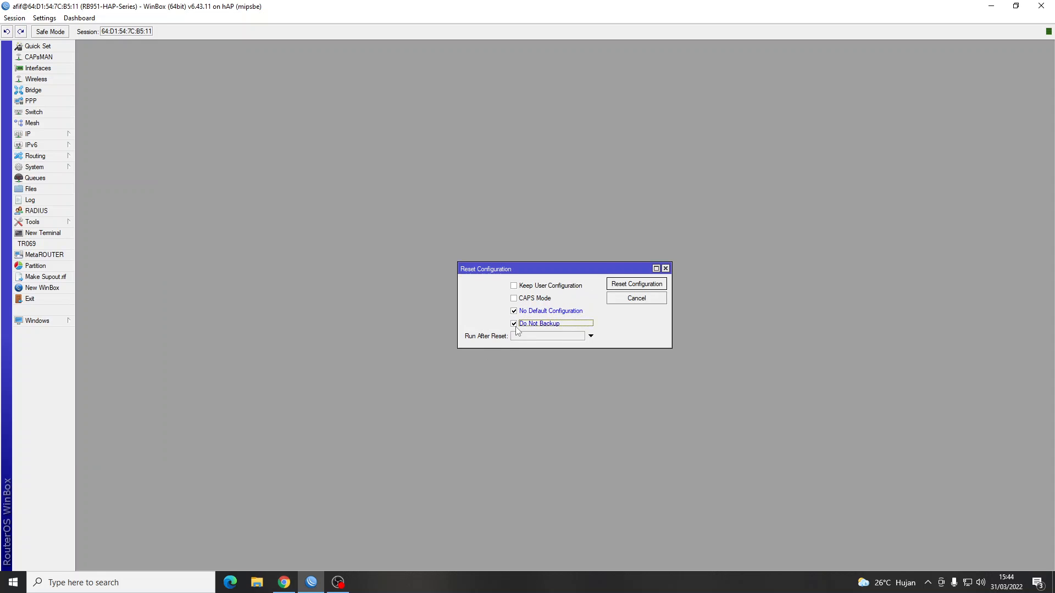
left_click(628, 286)
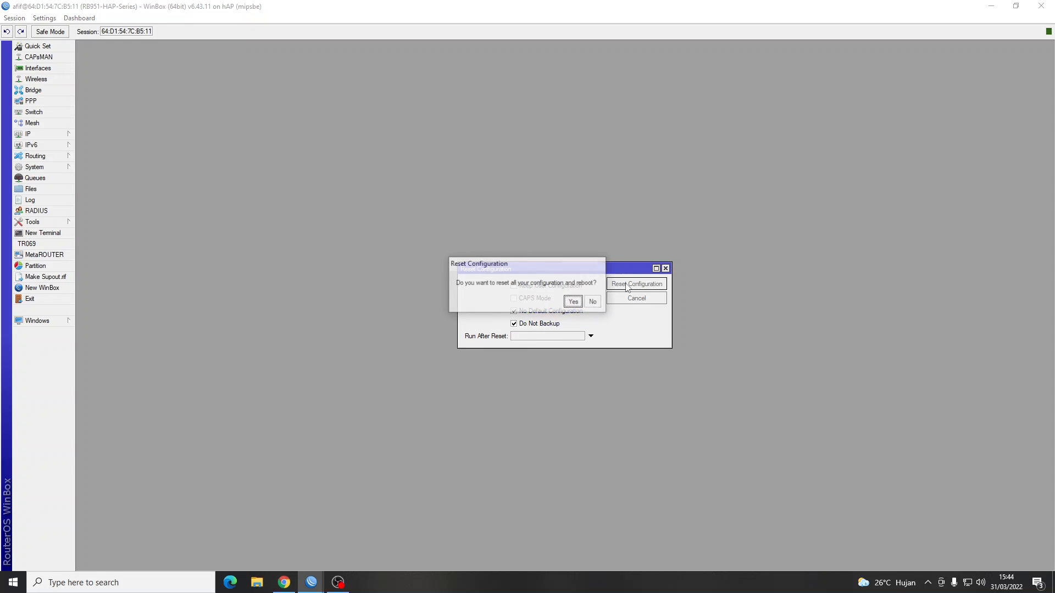
left_click(568, 301)
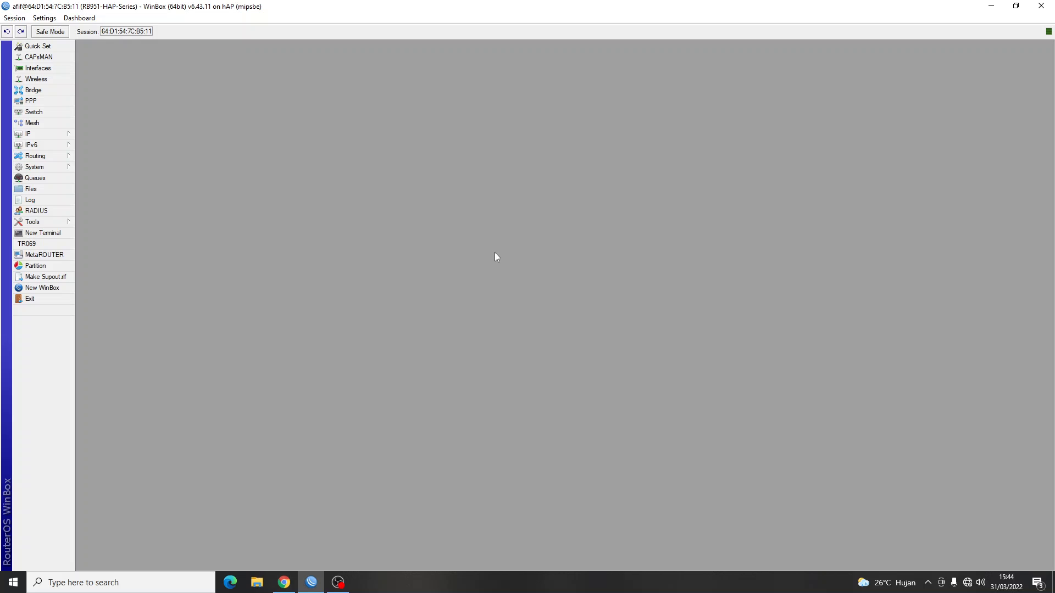
Close the old session, clear the router address, and repeatedly refresh Neighbors while checking the PC's network.
left_click(66, 291)
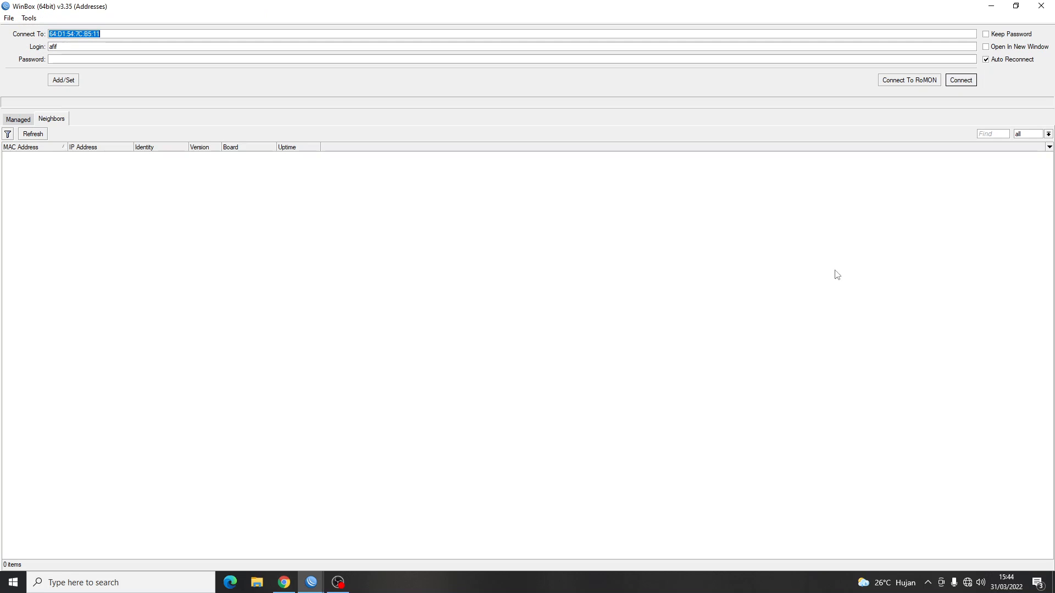
left_click(1041, 6)
left_click(1041, 6)
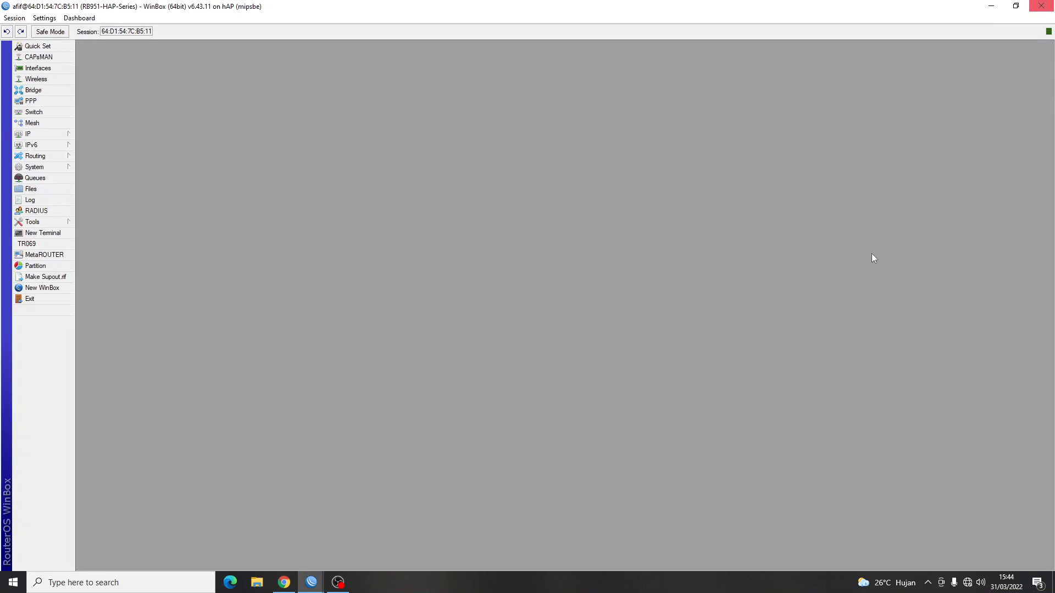
key("BackSpace")
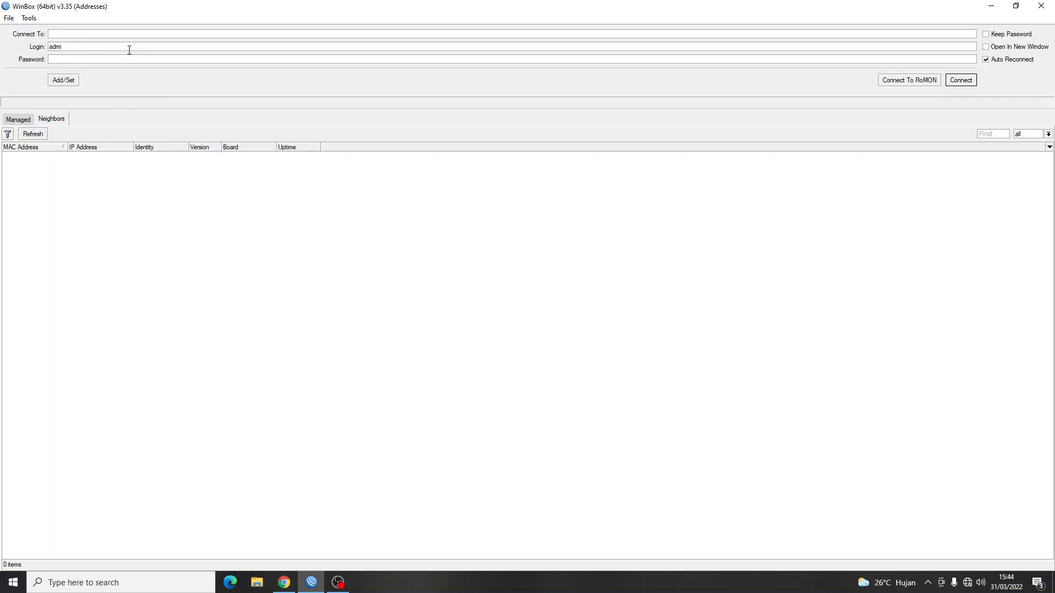
left_click(34, 136)
left_click(34, 135)
left_click(33, 137)
left_click(33, 134)
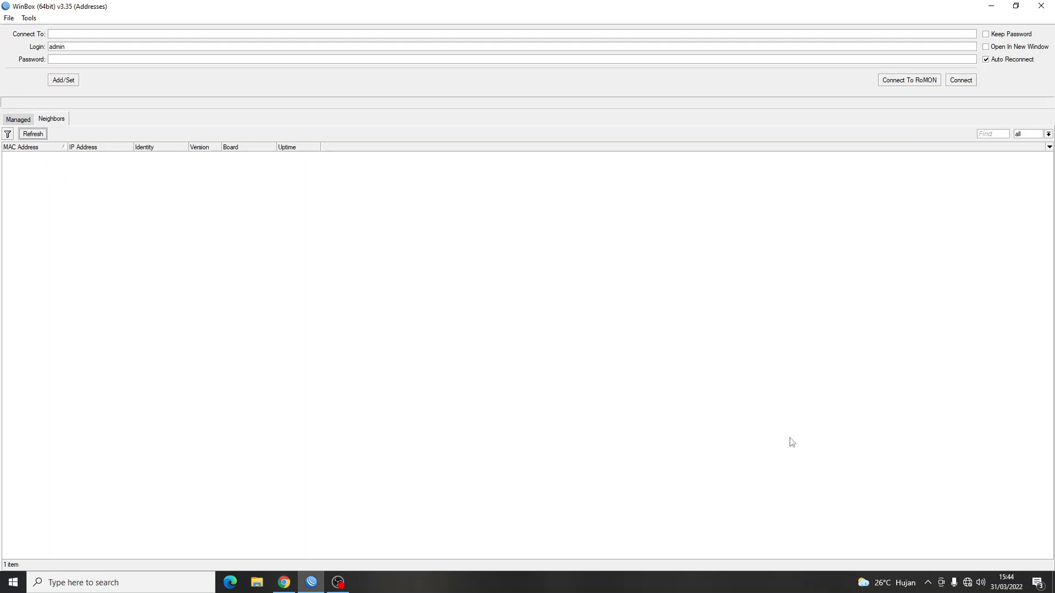
left_click(968, 582)
left_click(168, 309)
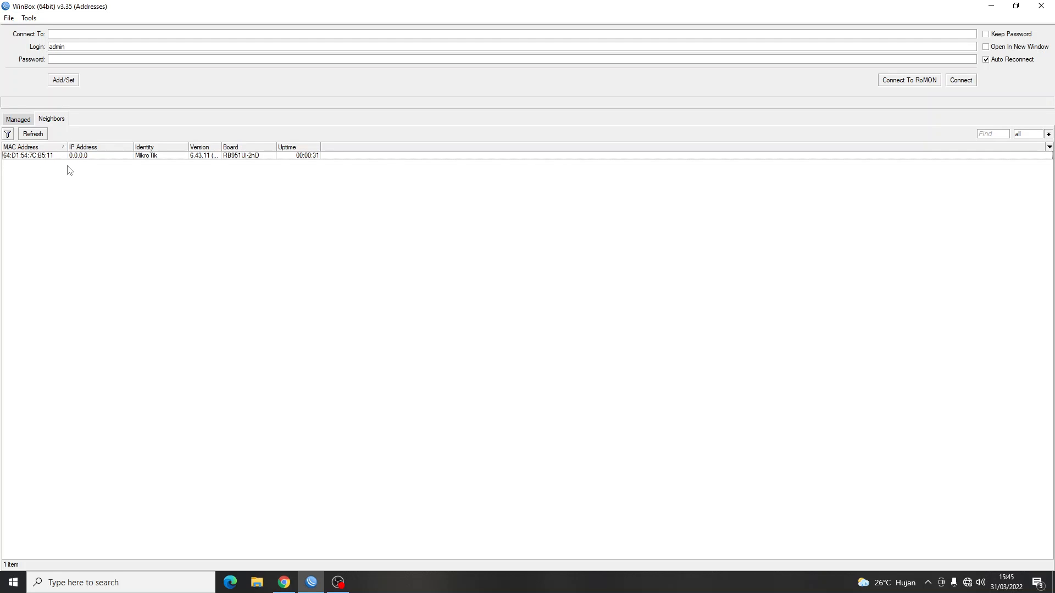
Try connecting to the reset router, cancel the failed attempt, and clear the address.
left_click(37, 157)
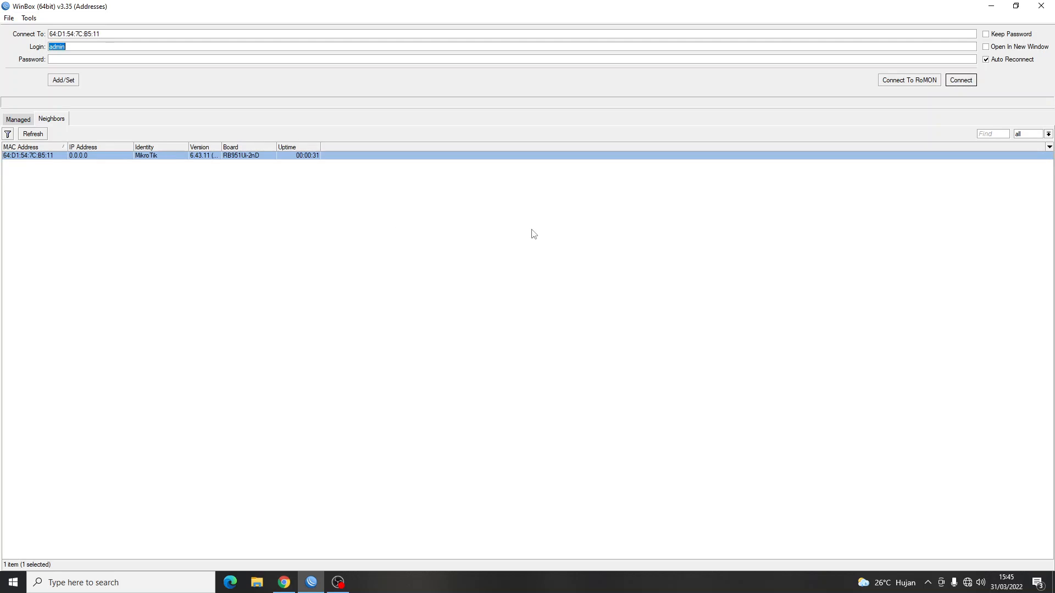
left_click(972, 81)
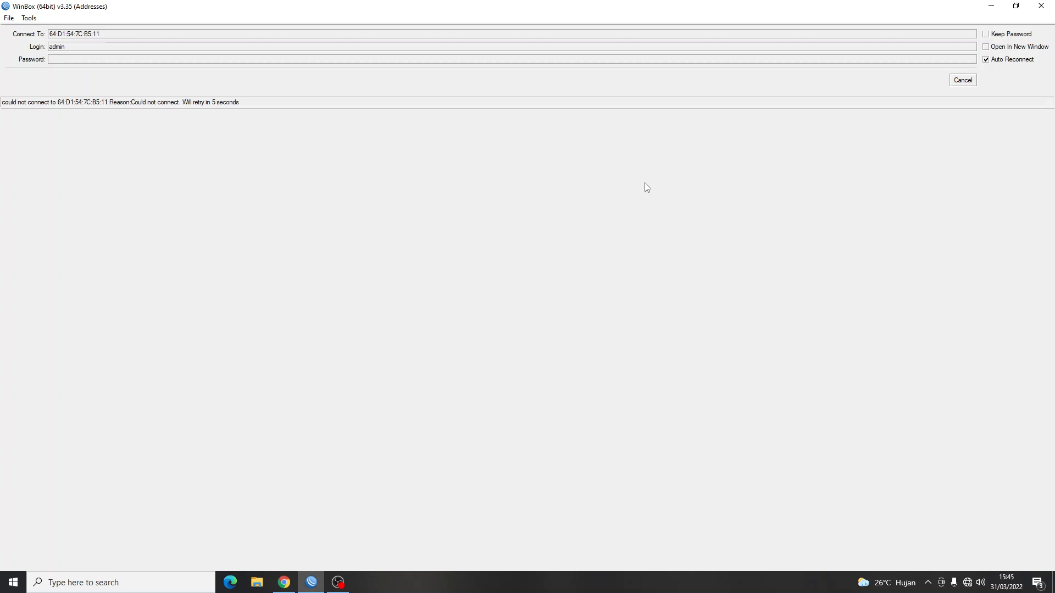
left_click(956, 81)
left_click(40, 137)
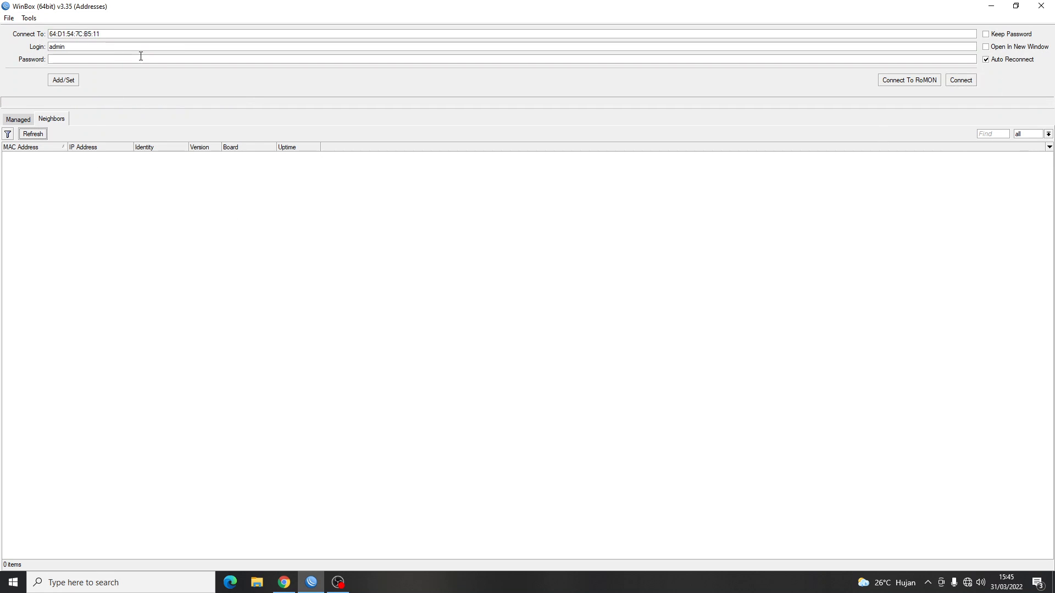
left_click(119, 30)
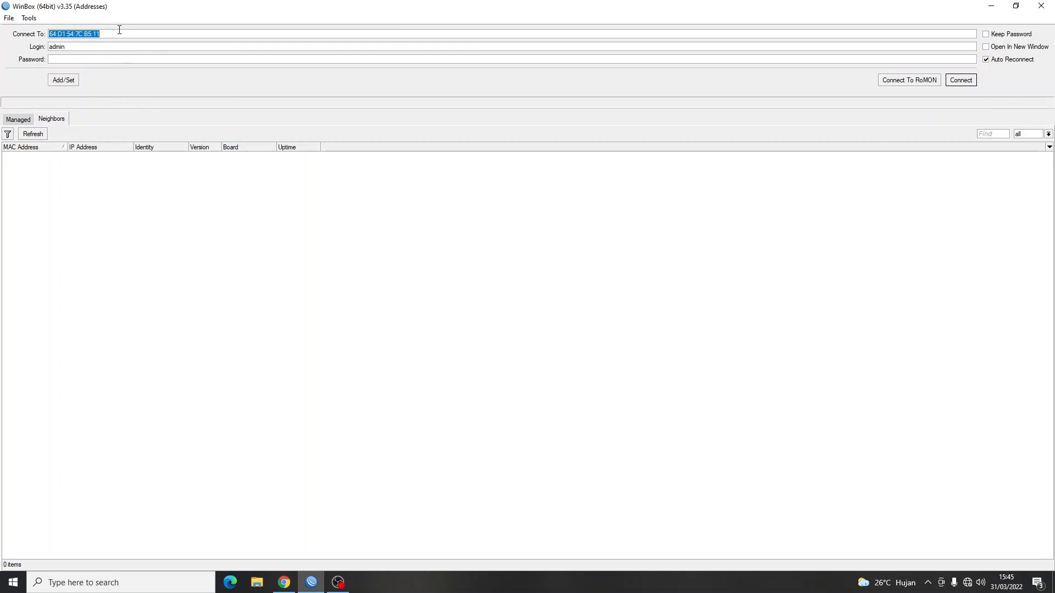
key("BackSpace")
left_click(28, 133)
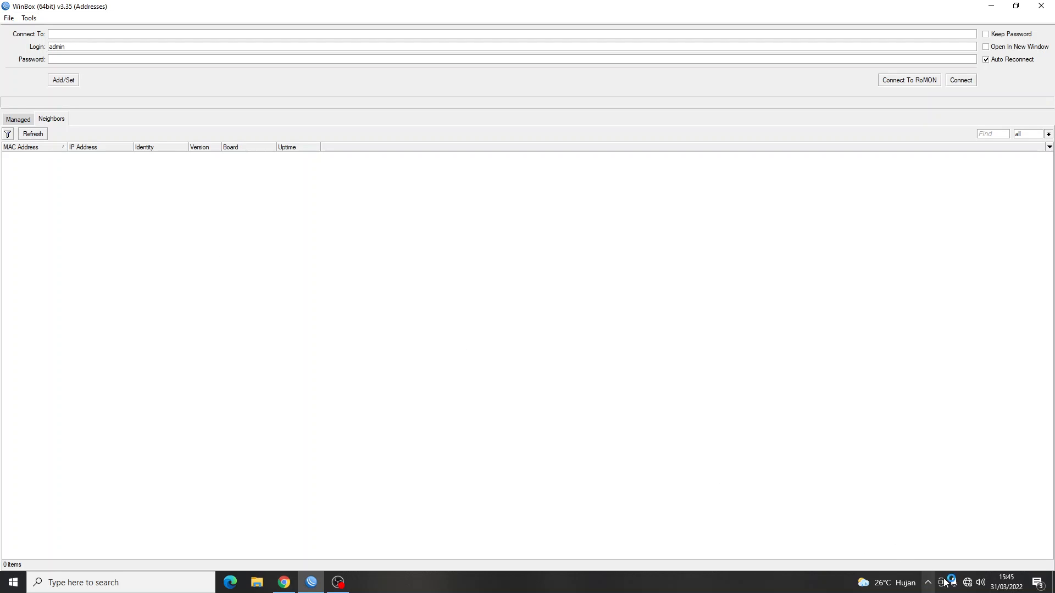
Check available networks and keep refreshing Neighbors, which still lists no routers.
left_click(968, 587)
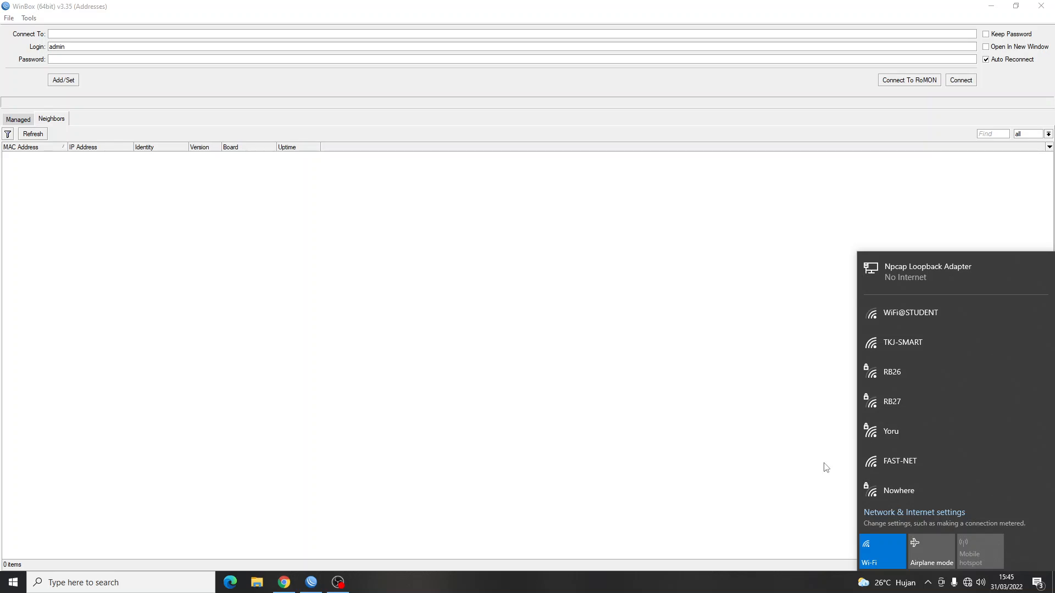
left_click(604, 350)
left_click(22, 122)
left_click(52, 120)
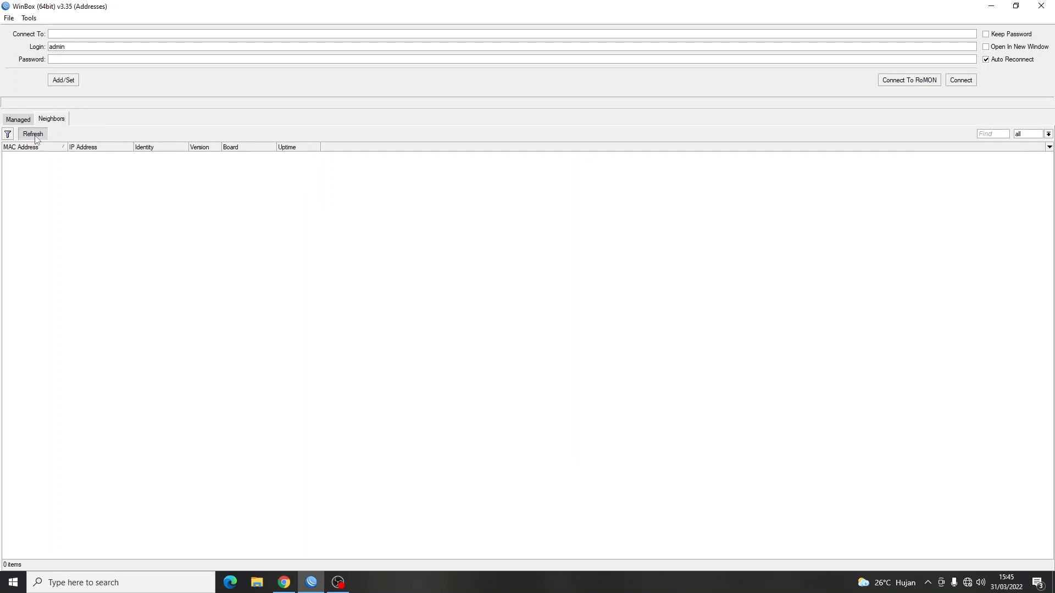
left_click(33, 134)
left_click(36, 135)
left_click(38, 136)
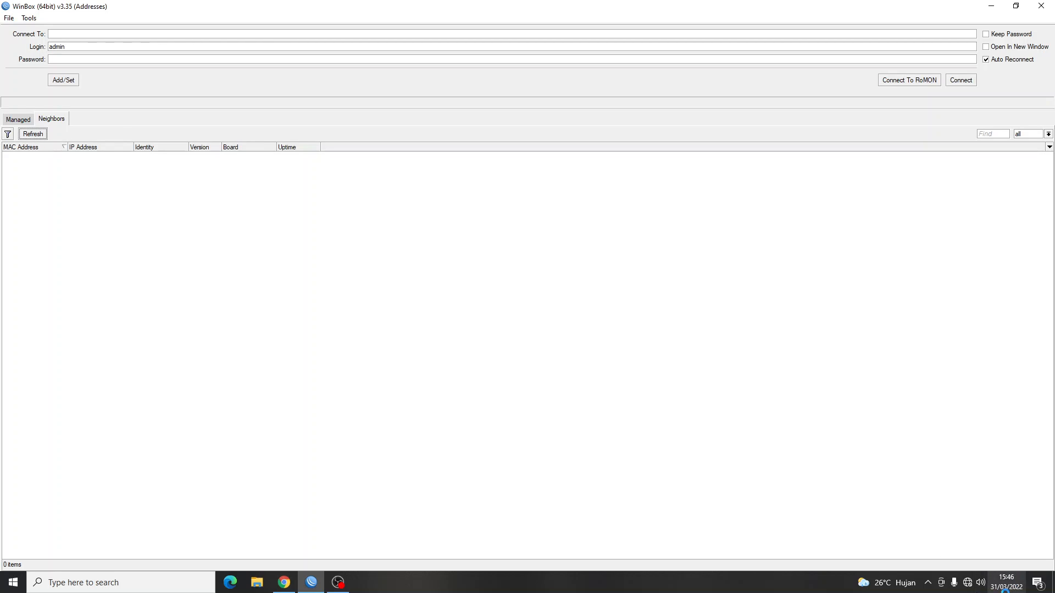
left_click(967, 582)
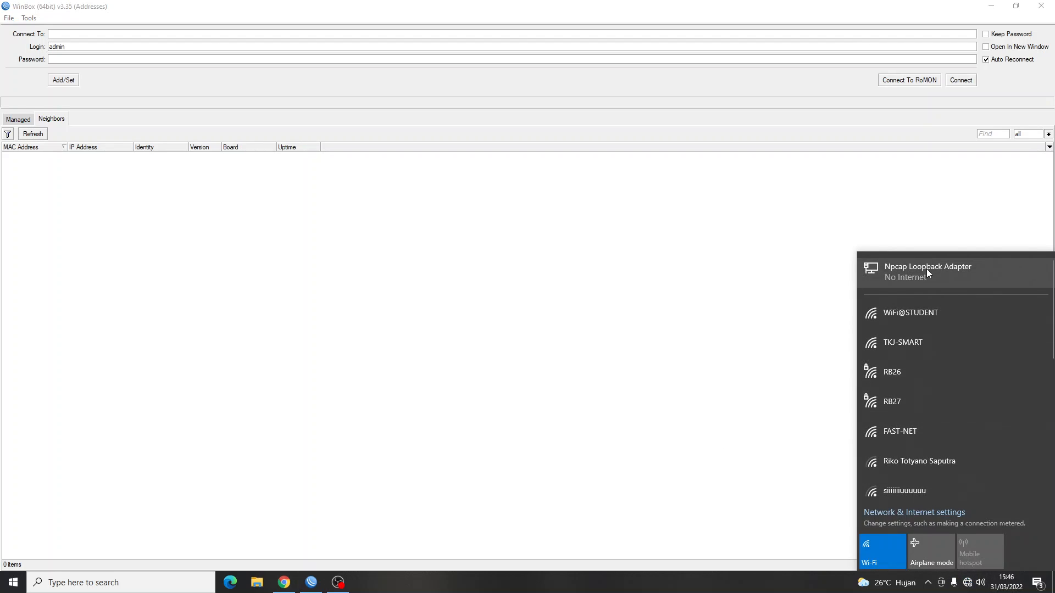
left_click(828, 493)
Check the wired Ethernet adapter's IP details in Network & Internet settings.
right_click(968, 582)
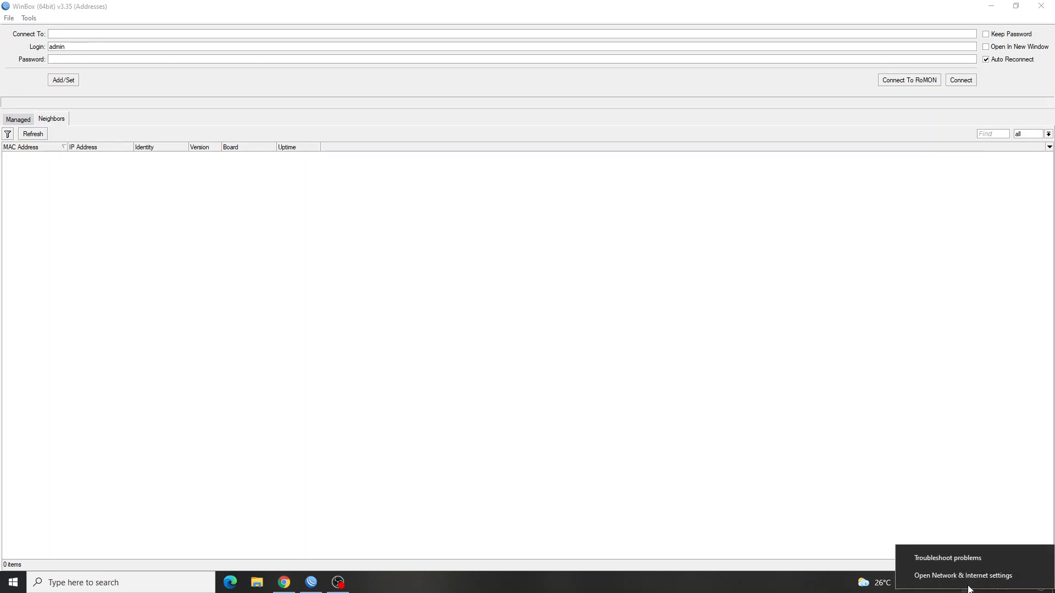
left_click(967, 575)
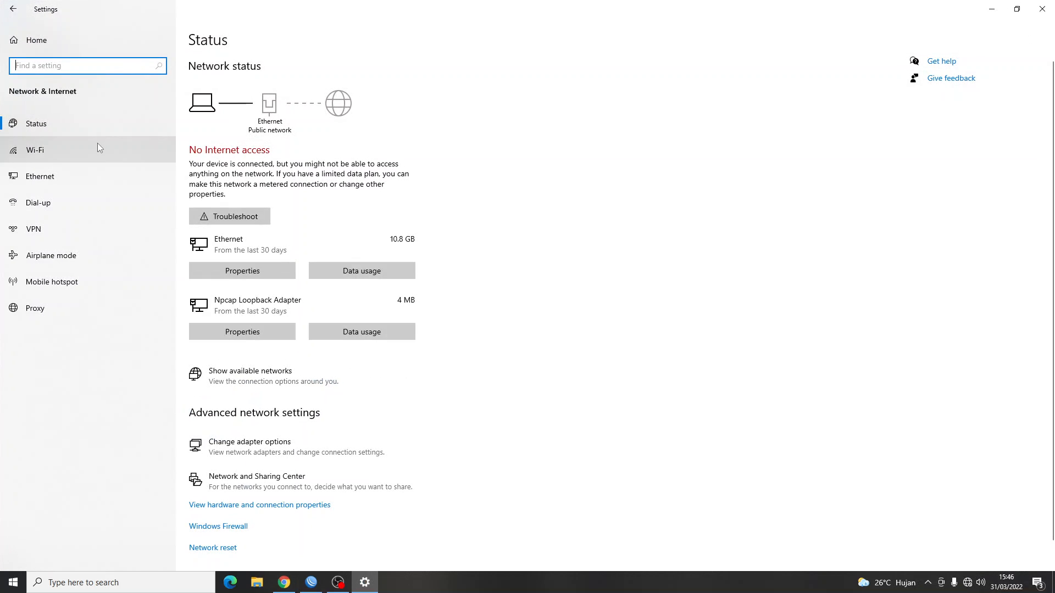
left_click(77, 182)
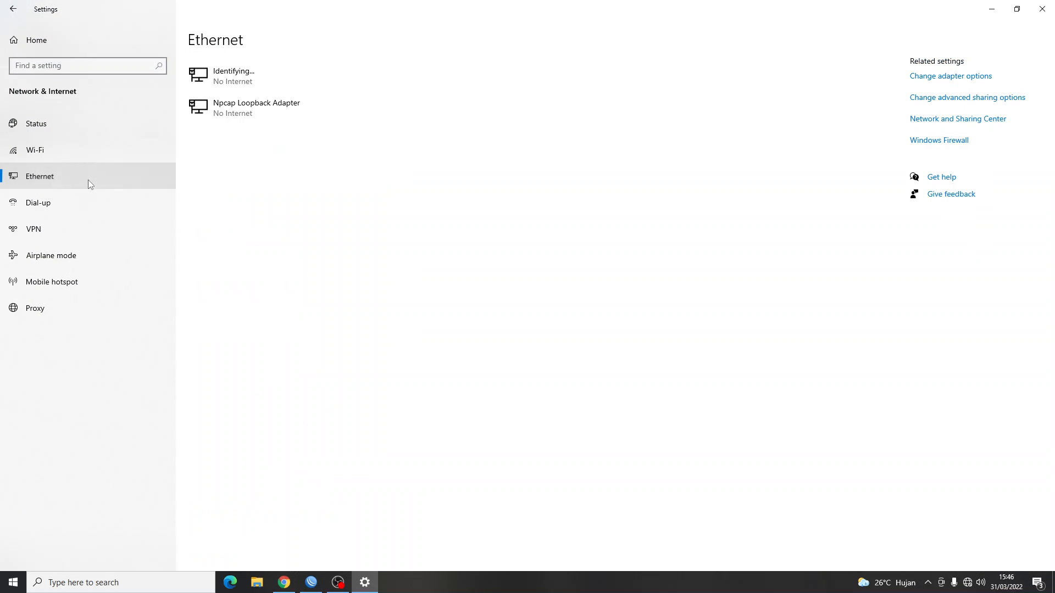
left_click(294, 80)
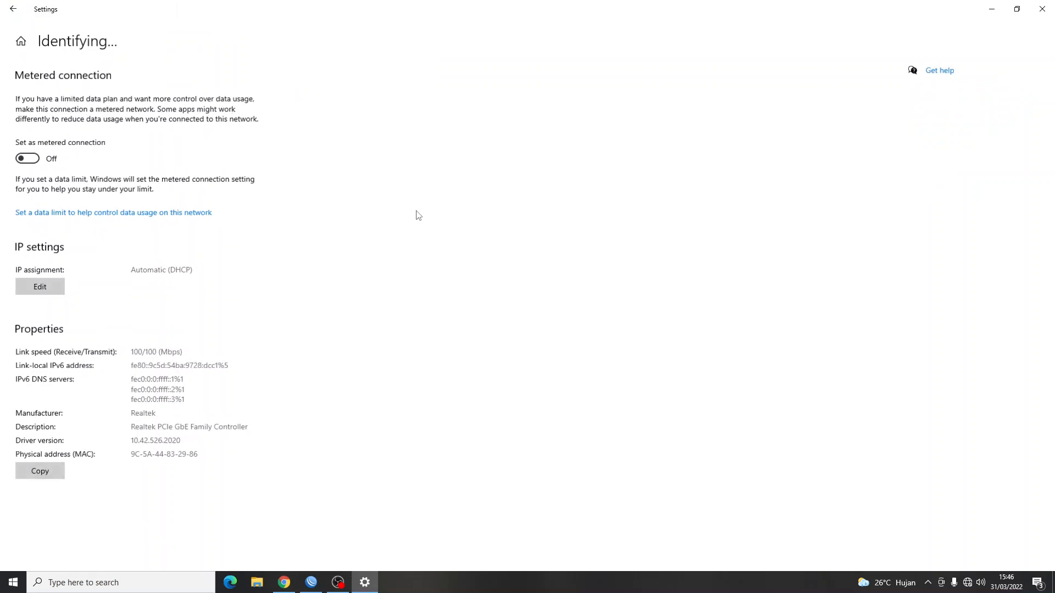
left_click(13, 9)
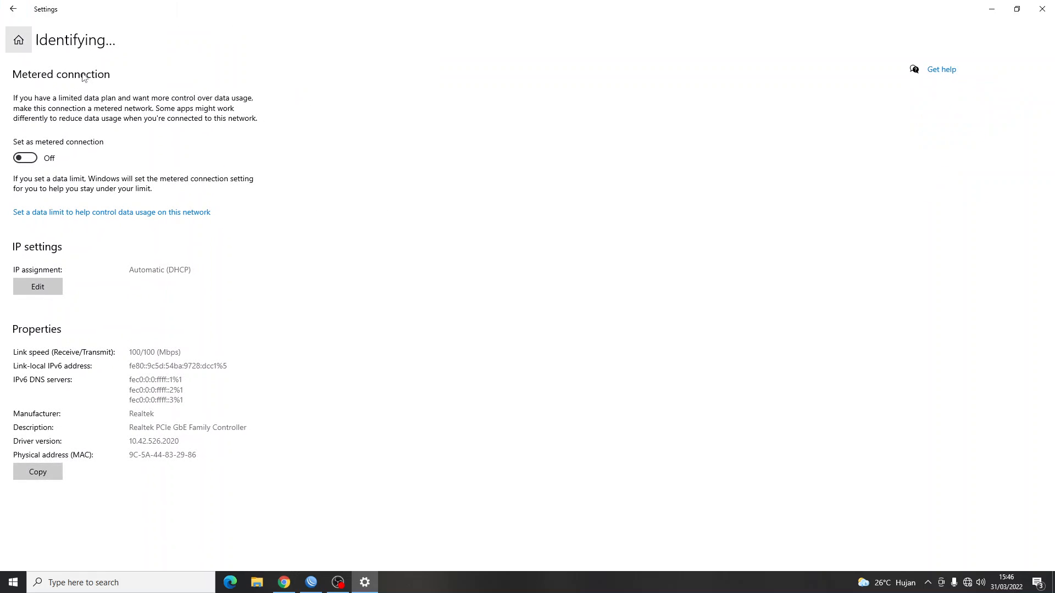
View the Ethernet connection's address details in Network Connections, close the dialogs, and return to WinBox.
right_click(967, 582)
left_click(964, 562)
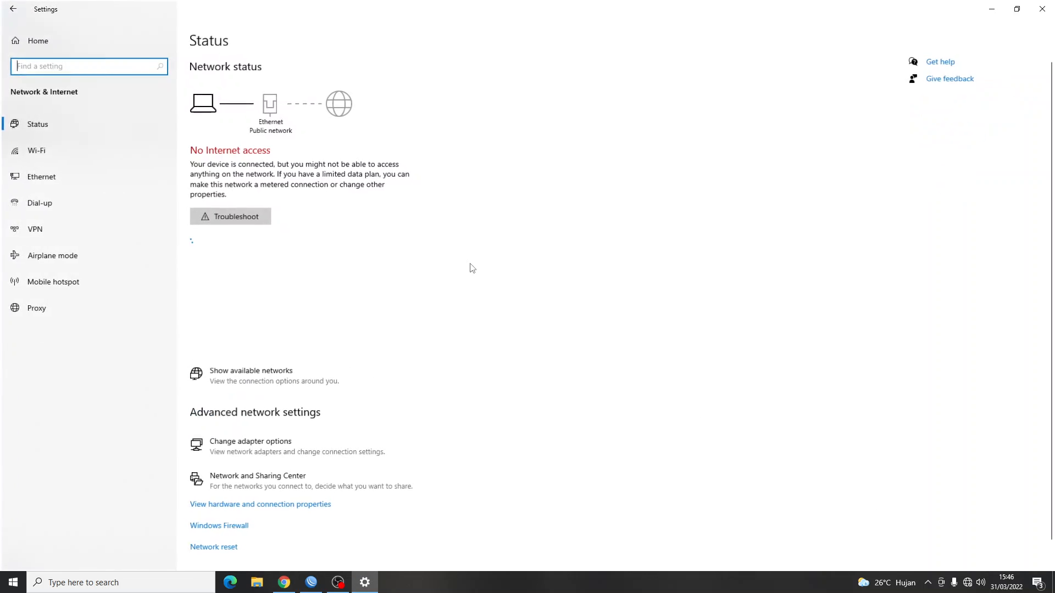
left_click(304, 459)
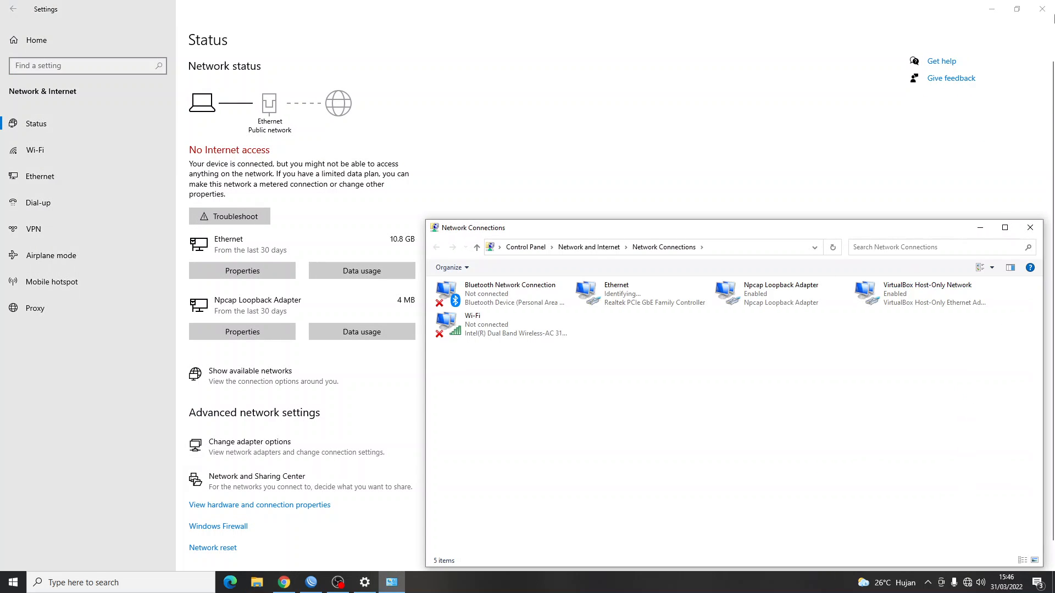
left_click(1046, 6)
left_click(1046, 6)
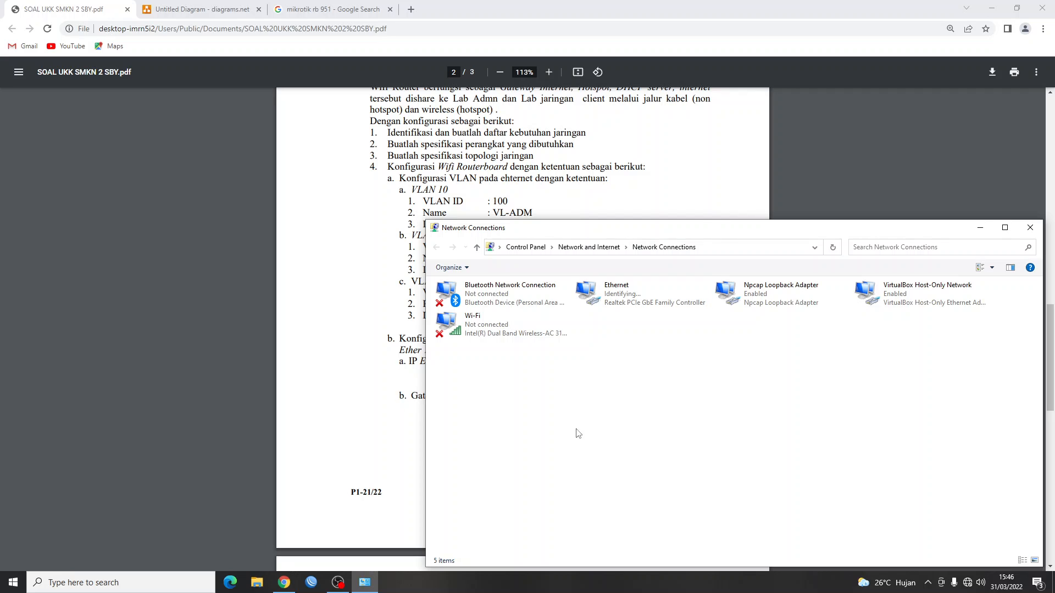
left_click(659, 304)
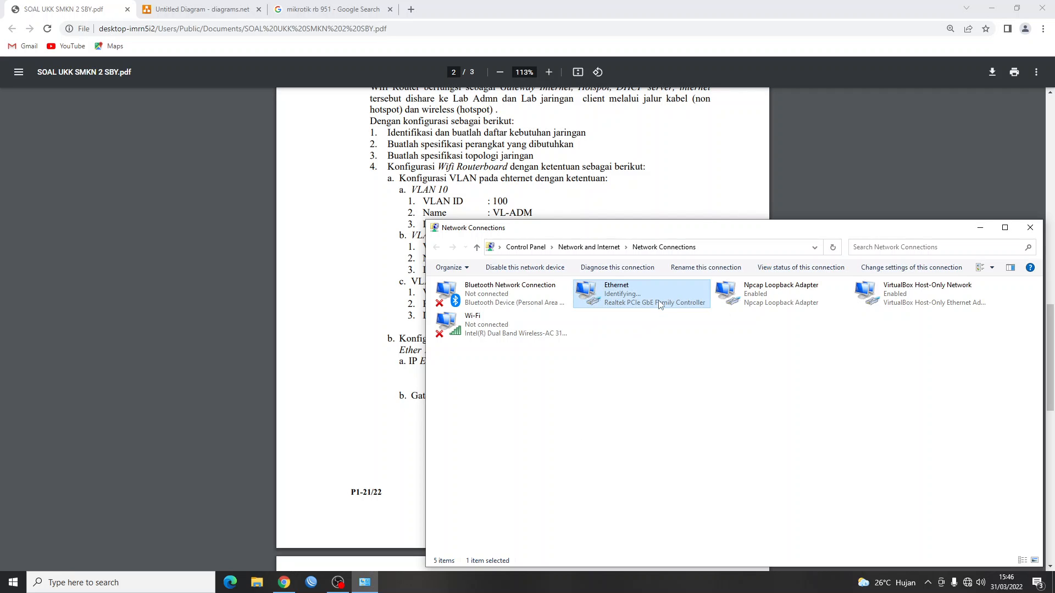
double_click(660, 304)
left_click(468, 290)
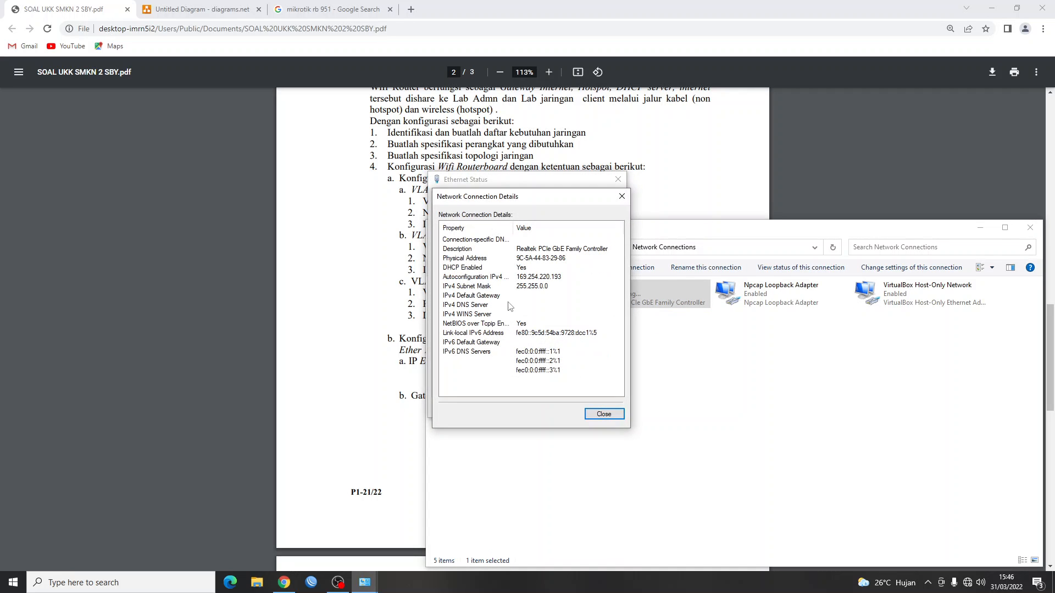
left_click(621, 196)
left_click(618, 179)
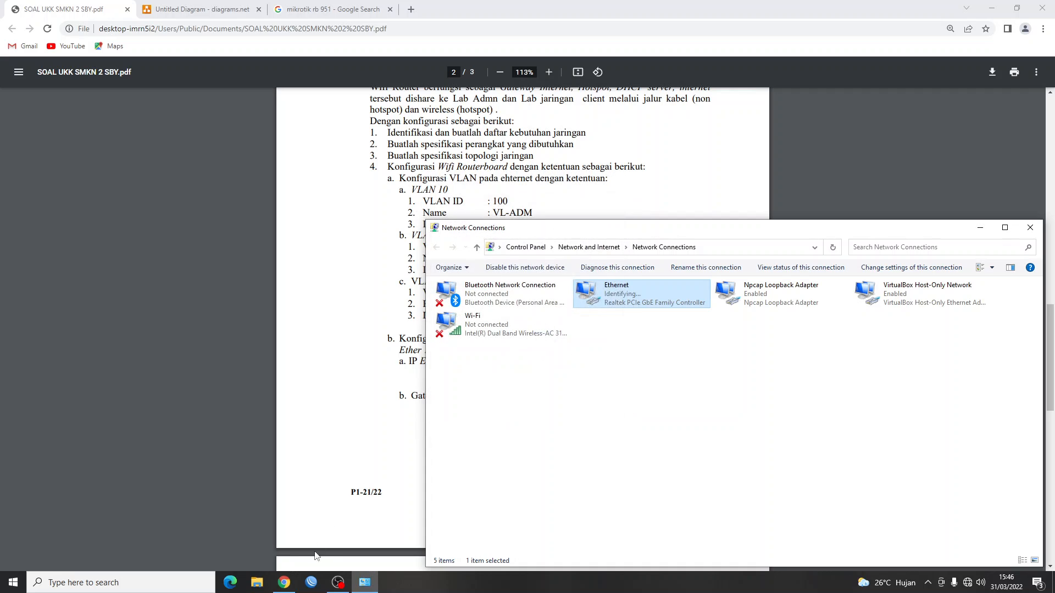
left_click(311, 583)
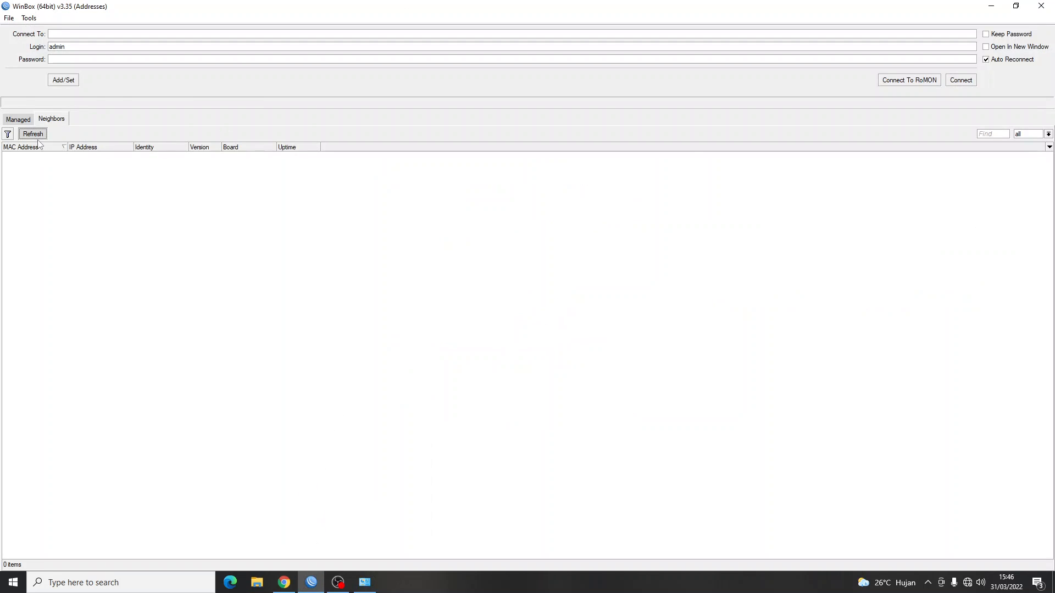
Refresh the Neighbors list and connect to the discovered RB951-2n router running v6.49.3.
left_click(26, 121)
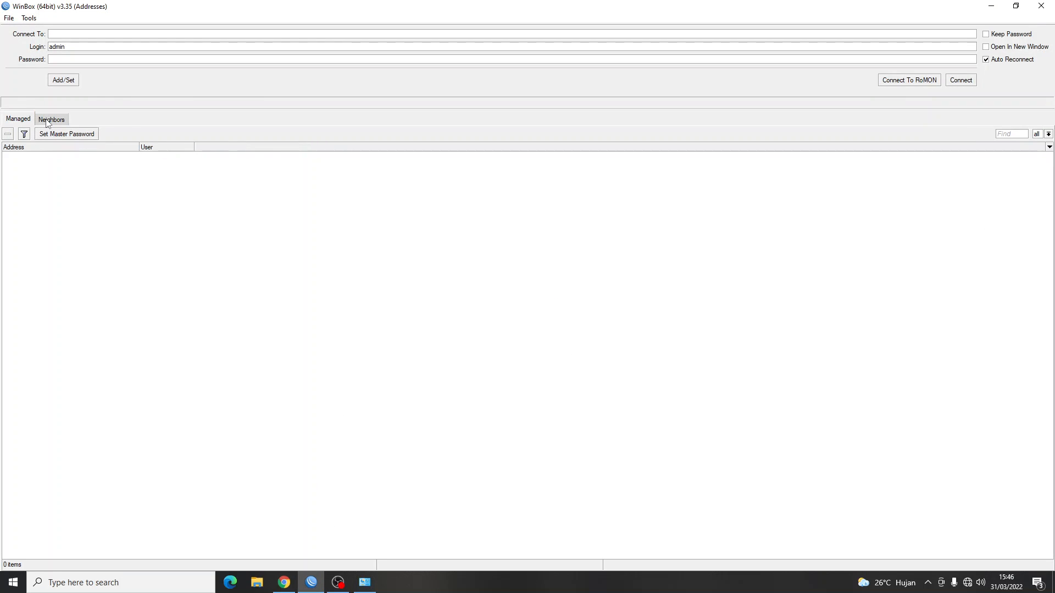
left_click(49, 121)
left_click(40, 134)
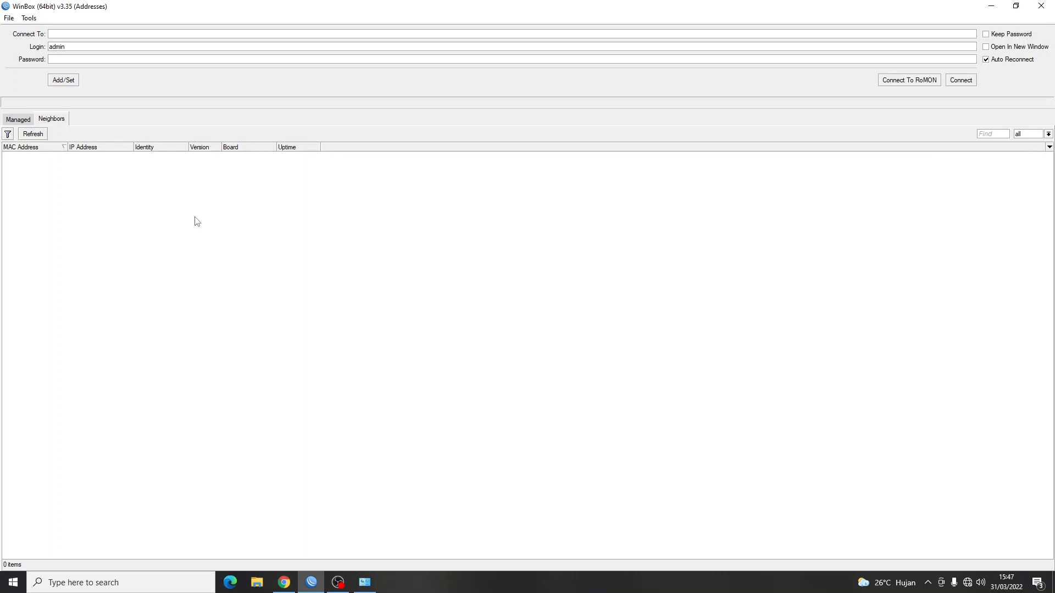
left_click(338, 583)
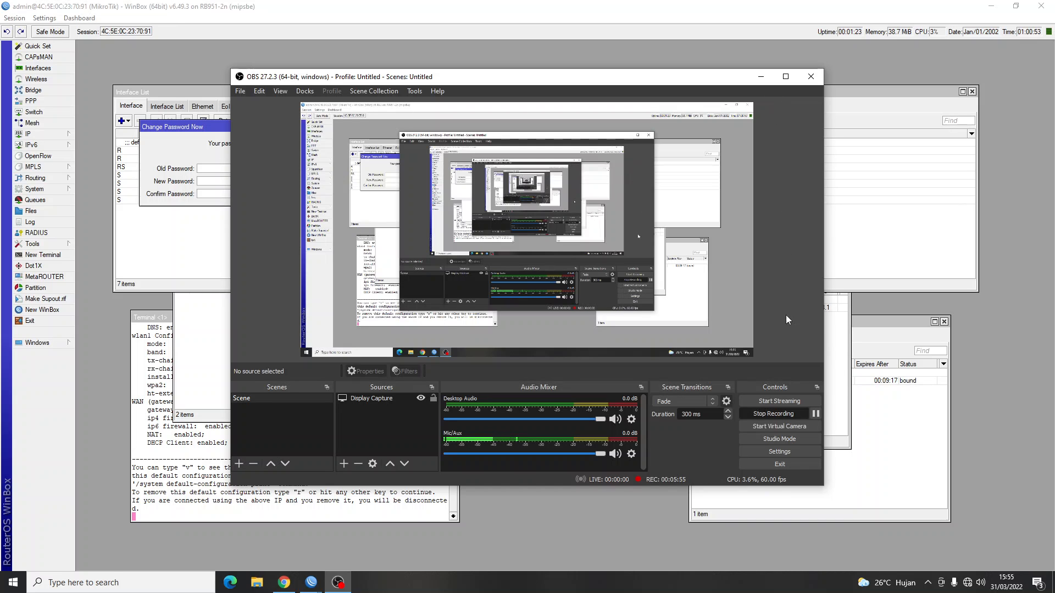
Read the RouterOS Default Configuration dialog, then open Windows Network & Internet status.
left_click(761, 76)
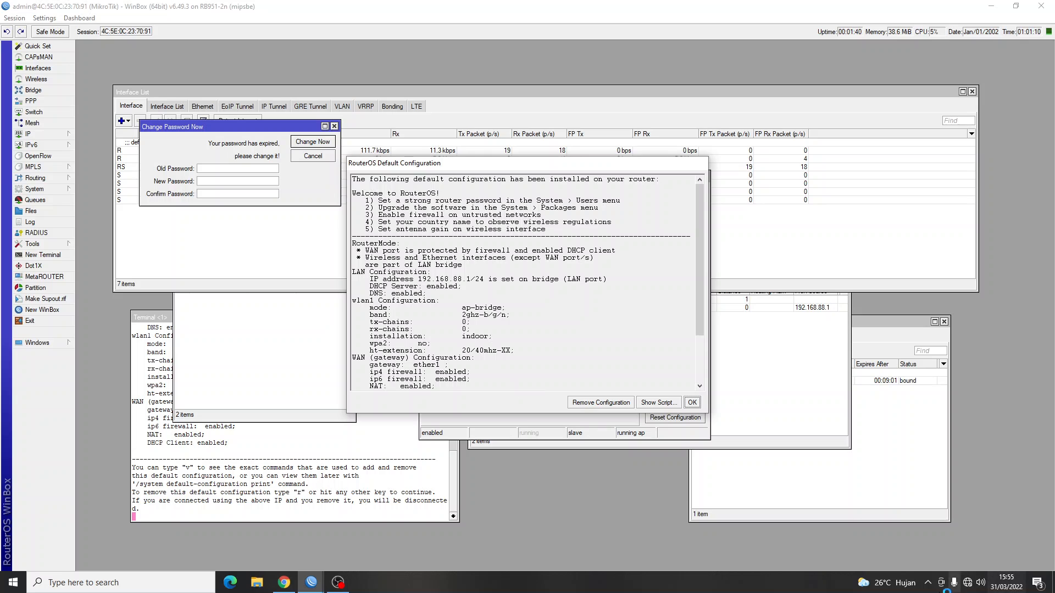
right_click(968, 583)
left_click(967, 566)
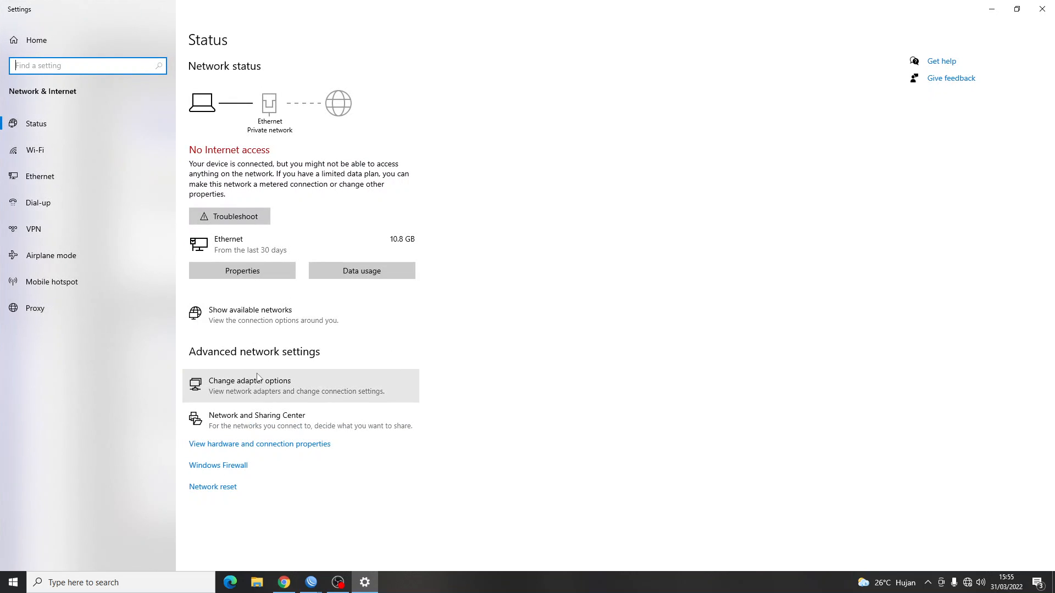
Confirm Ethernet got 192.168.88.254 from DHCP server 192.168.88.1, then close all settings windows.
left_click(250, 383)
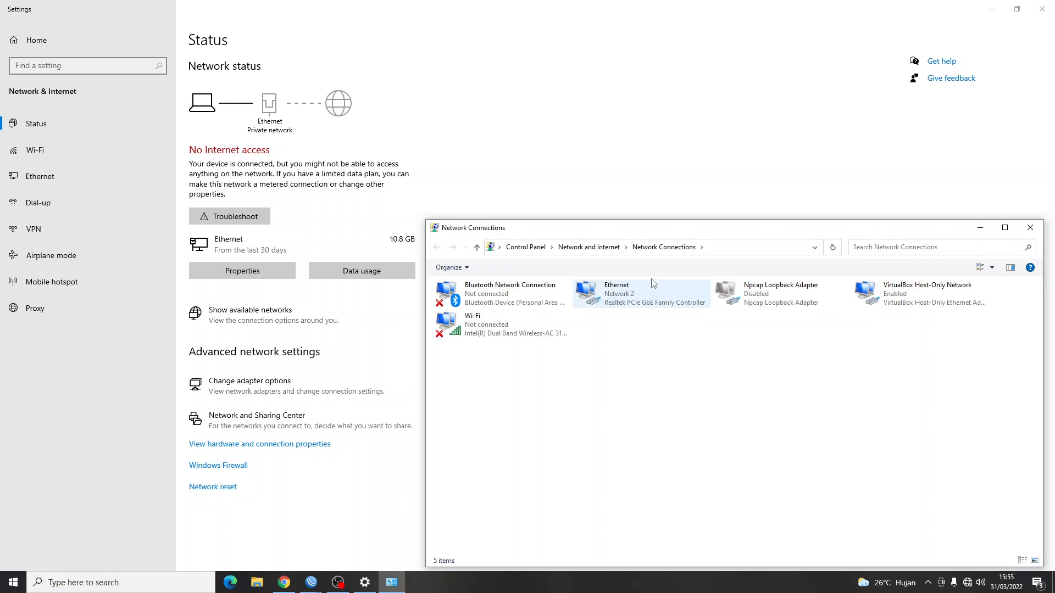
double_click(654, 299)
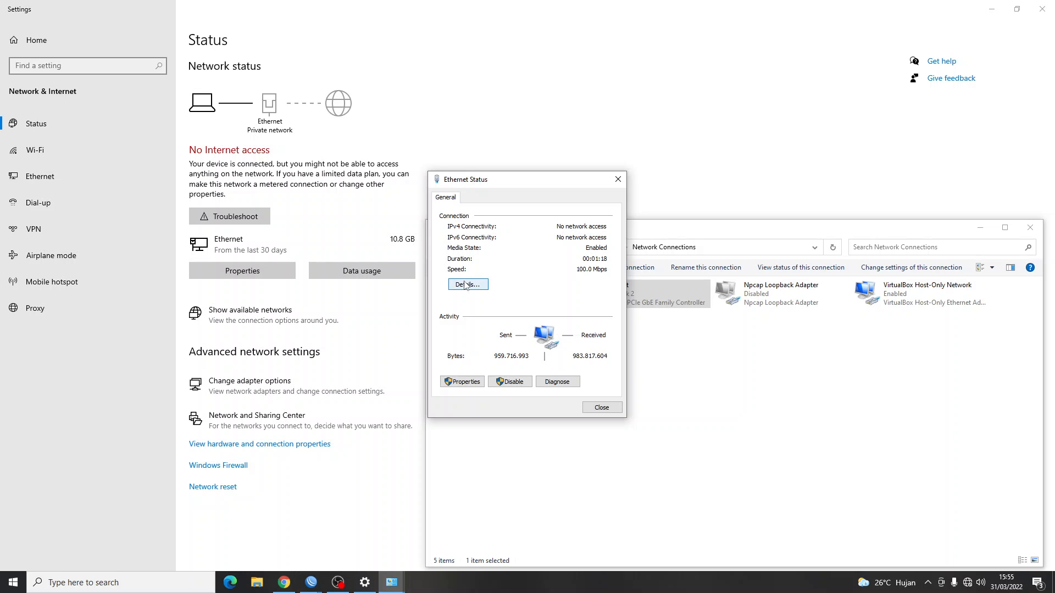
left_click(466, 285)
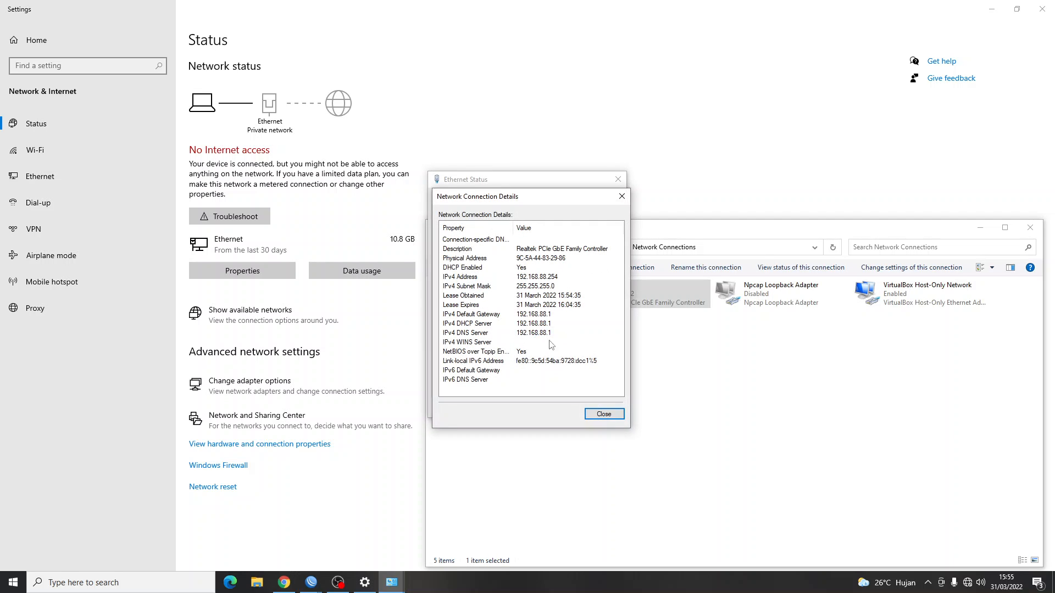
left_click(622, 197)
left_click(618, 179)
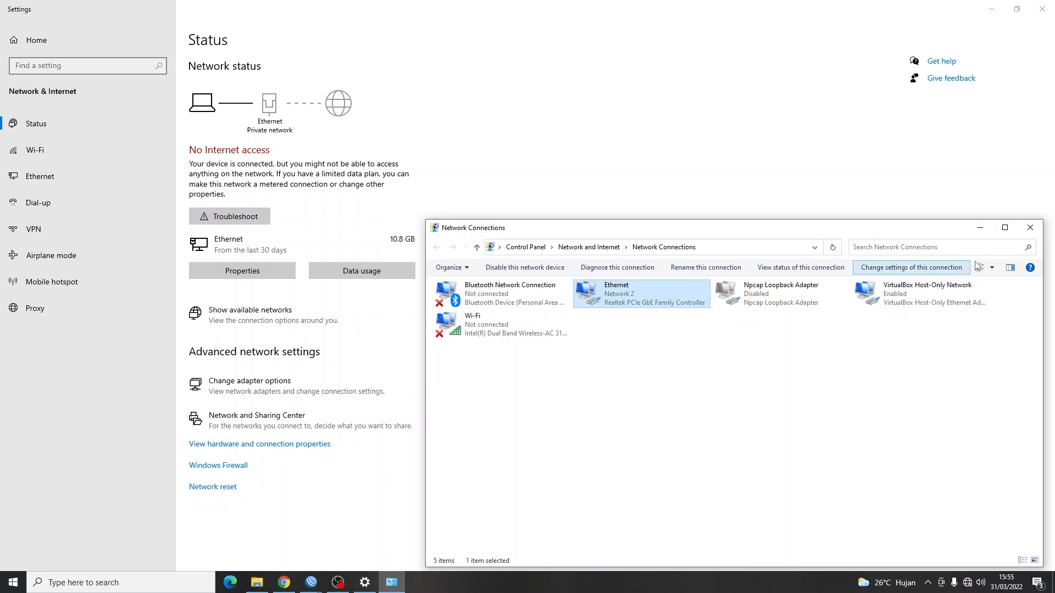
left_click(1030, 227)
left_click(1042, 9)
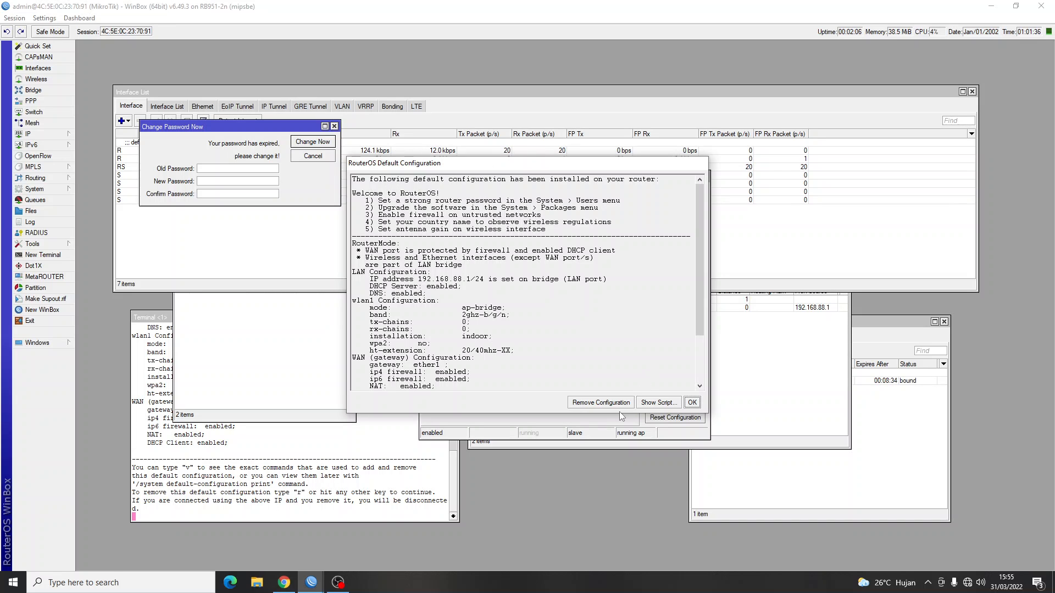
Dismiss the default configuration summary, exit the session, and reconnect to the RB951-2n router by MAC address.
left_click(600, 402)
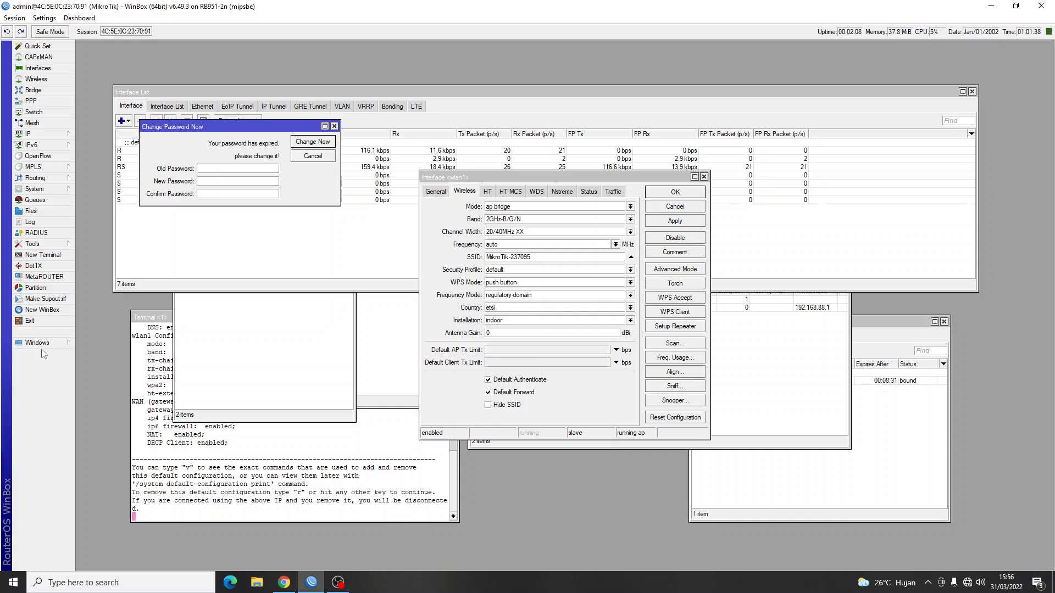
left_click(31, 321)
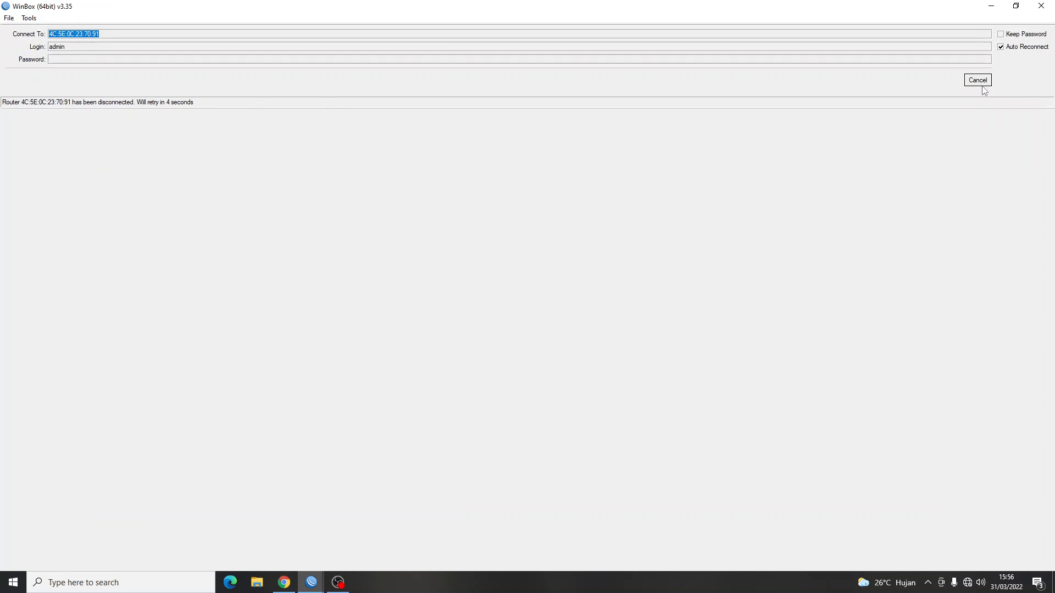
left_click(983, 84)
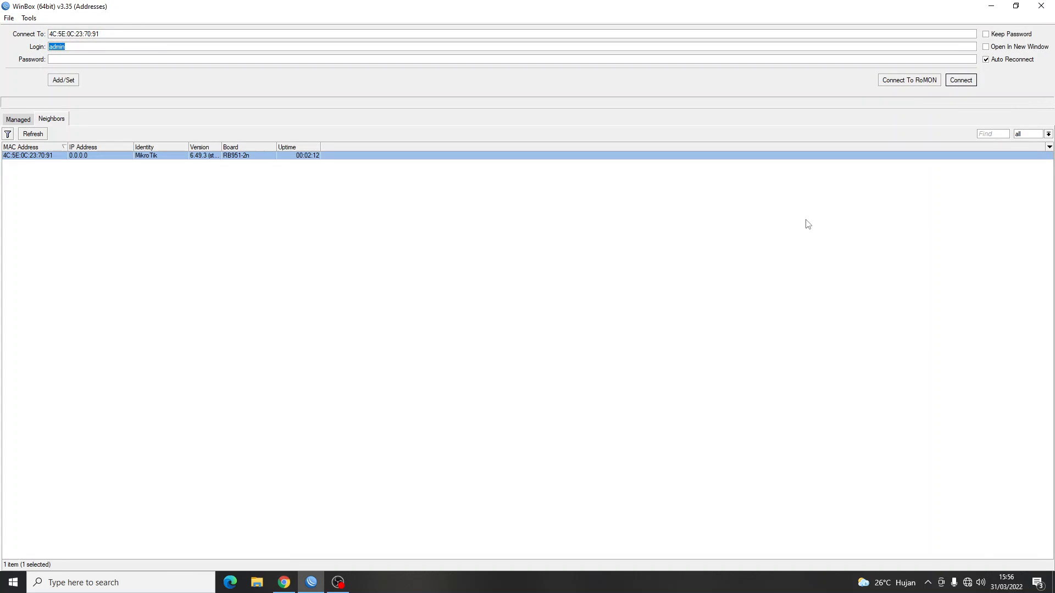
left_click(961, 80)
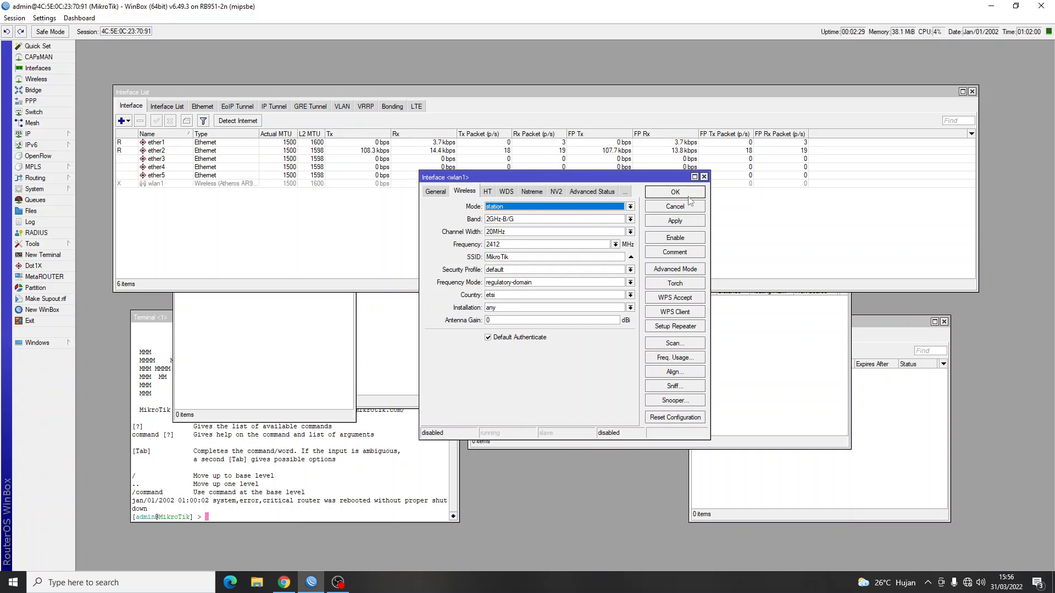
Close the leftover wlan1, Address List, Firewall NAT, Route List, DHCP Client and Terminal windows.
left_click(704, 177)
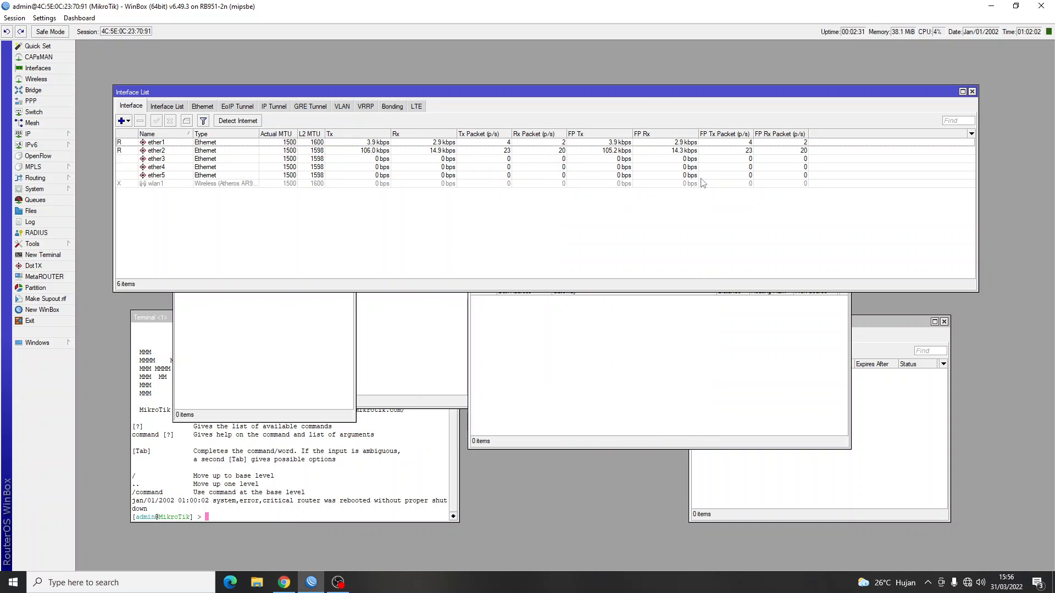
left_click(322, 333)
left_click(349, 238)
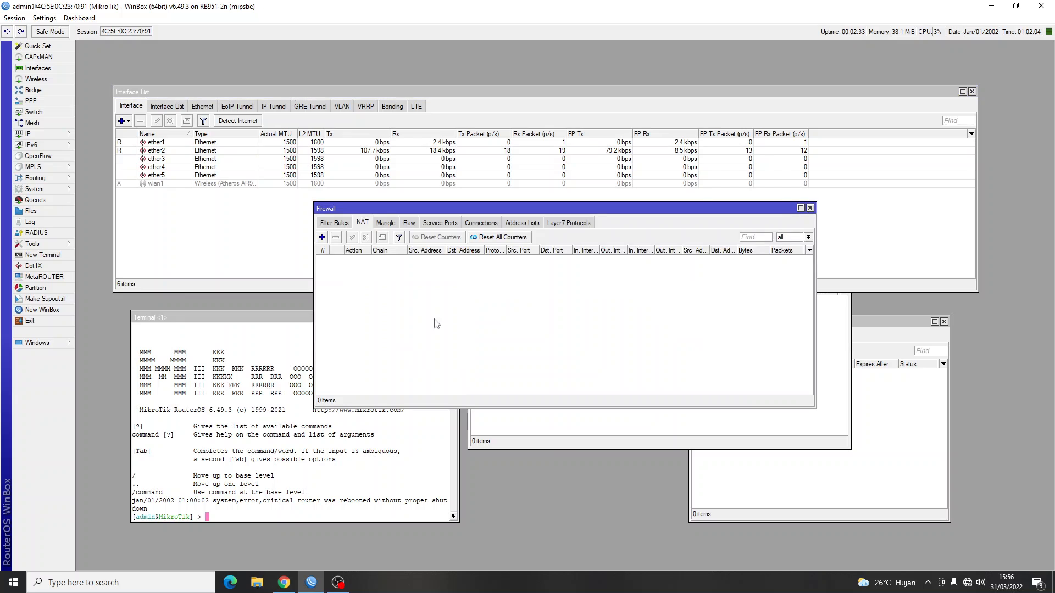
left_click(812, 206)
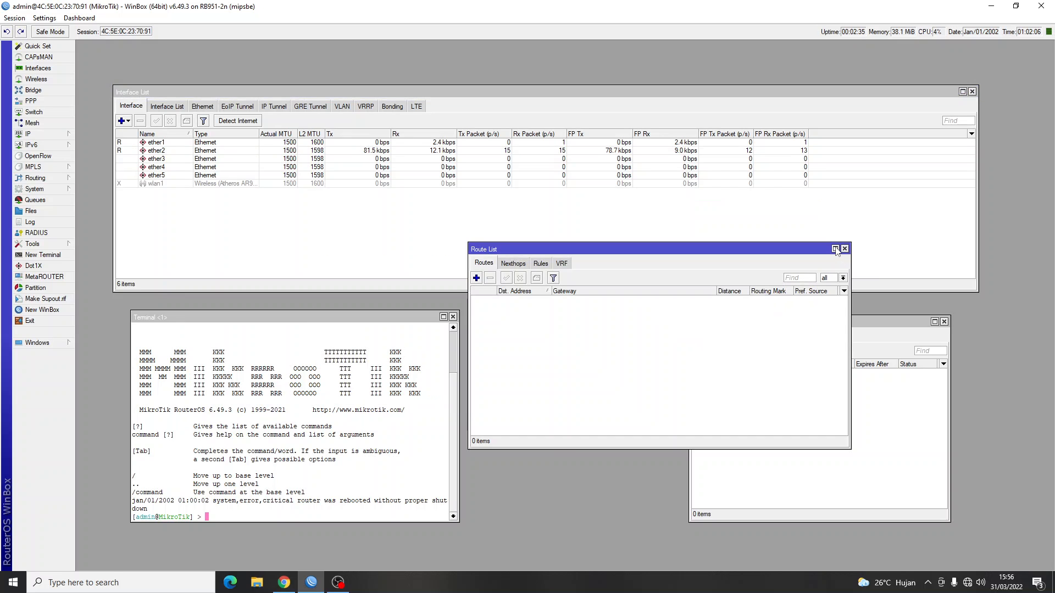
left_click(844, 249)
left_click(944, 321)
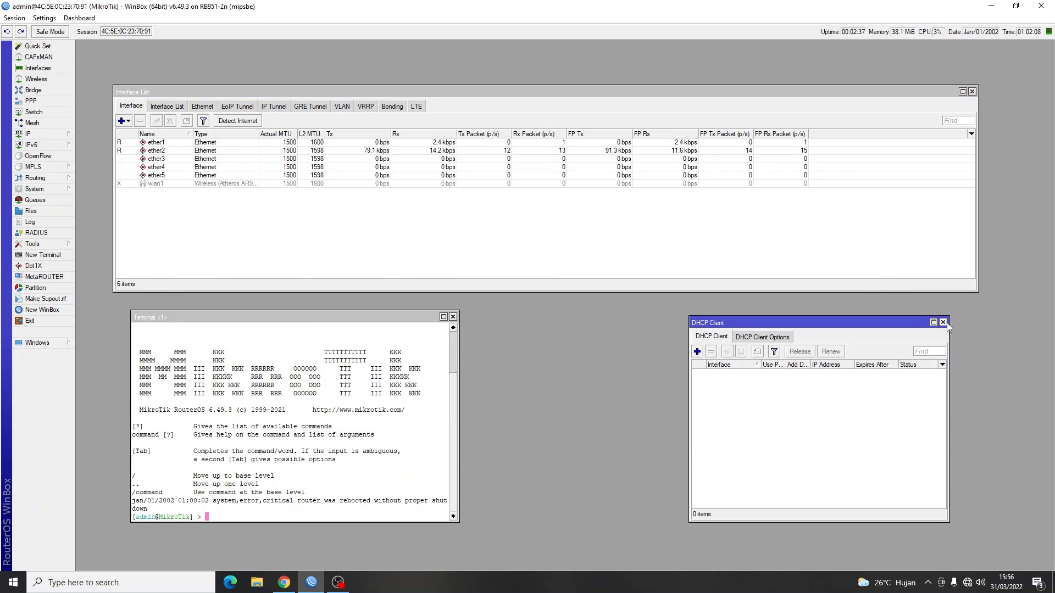
left_click(944, 322)
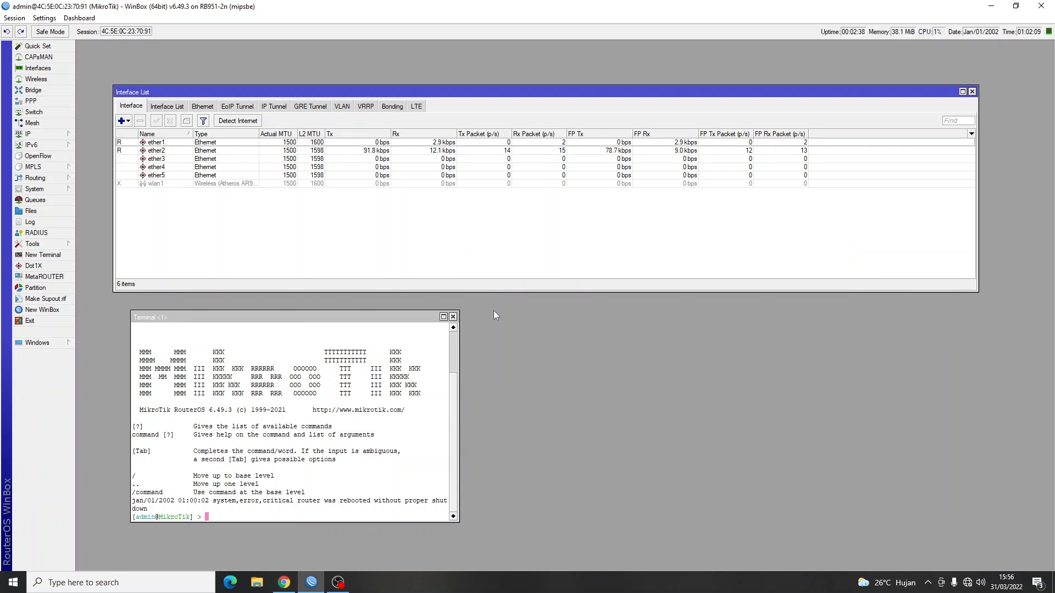
left_click(453, 317)
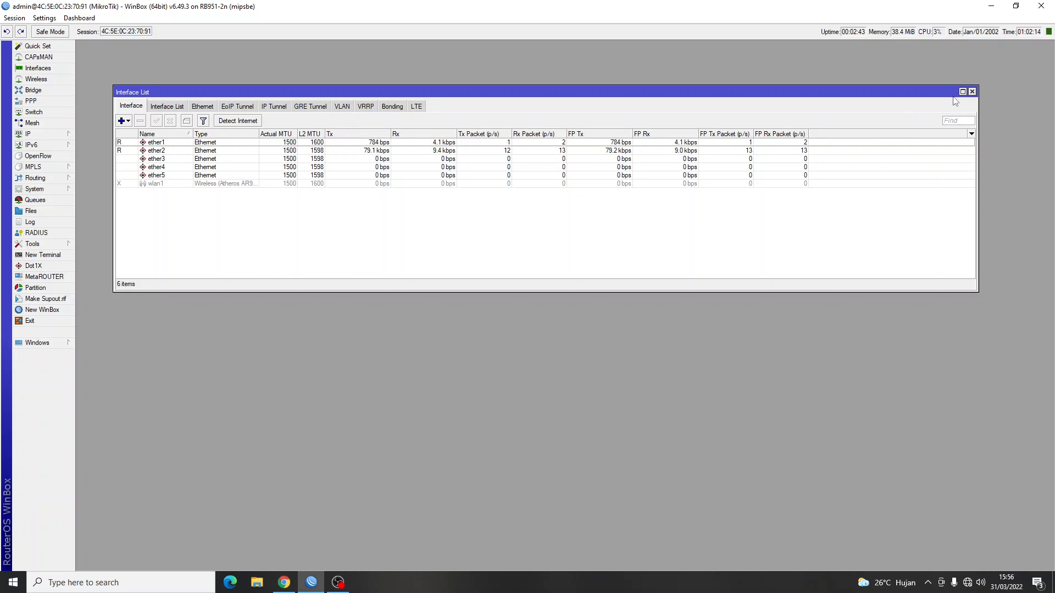
Reopen the Interface List and enable the disabled wlan1 wireless interface.
left_click(972, 92)
left_click(68, 69)
left_click_drag(251, 96, 225, 60)
left_click(100, 148)
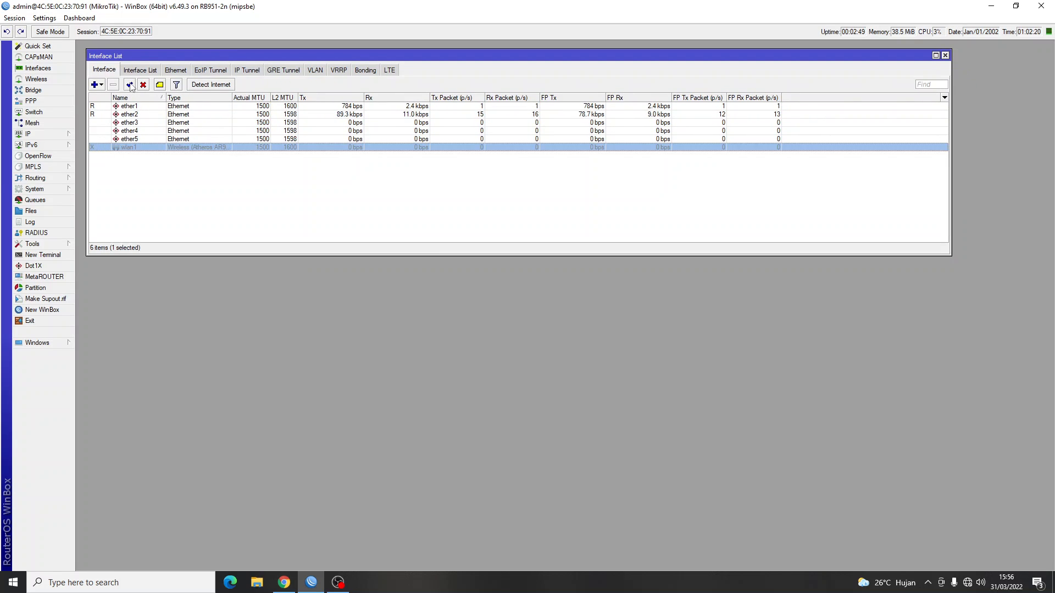
left_click(130, 84)
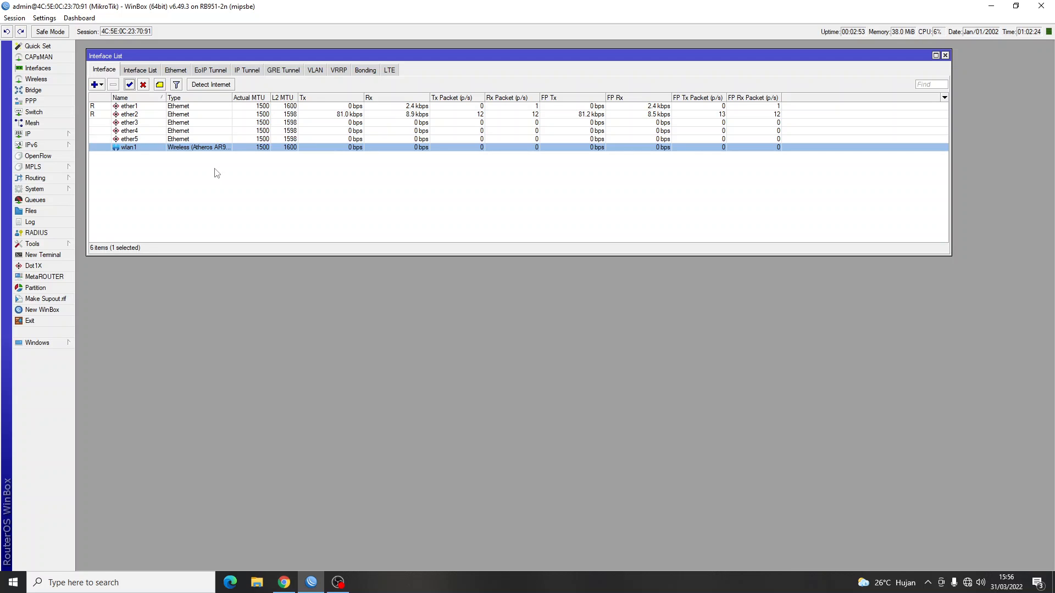
key("alt+Tab")
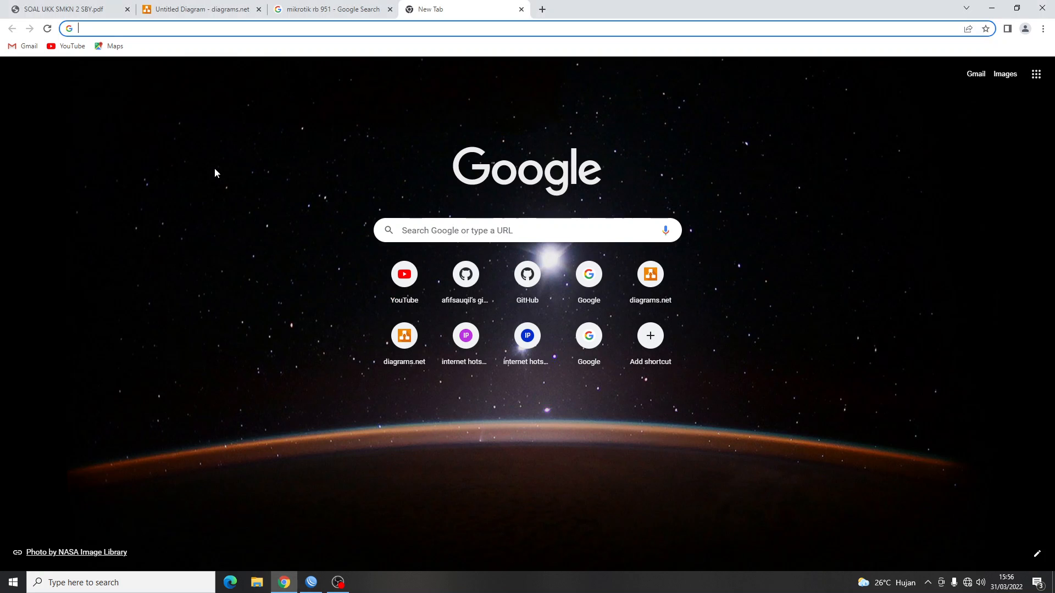
Read the SOAL UKK PDF's VLAN 10 requirements, including ether2 address 192.168.128.97/29.
left_click(87, 7)
scroll(335, 288, "up", 2)
scroll(336, 290, "up", 1)
scroll(337, 290, "down", 1)
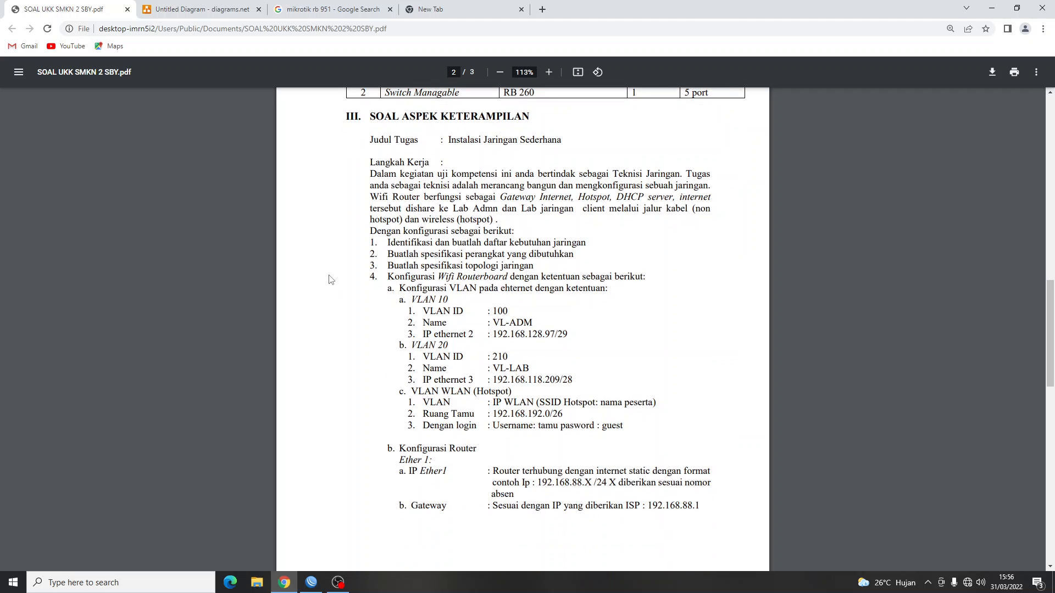
left_click_drag(399, 288, 607, 294)
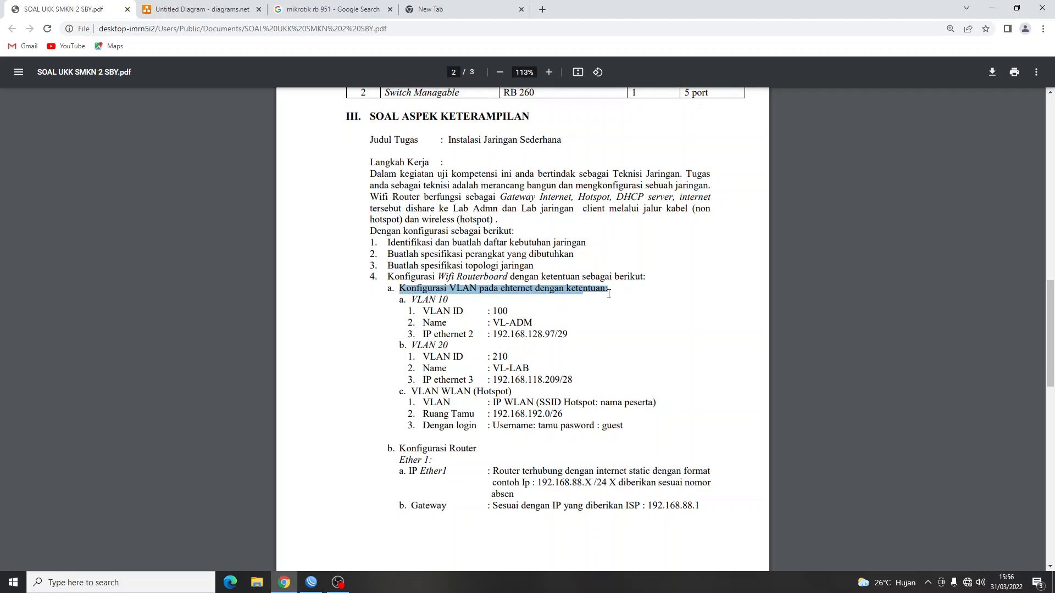
left_click_drag(507, 358, 503, 354)
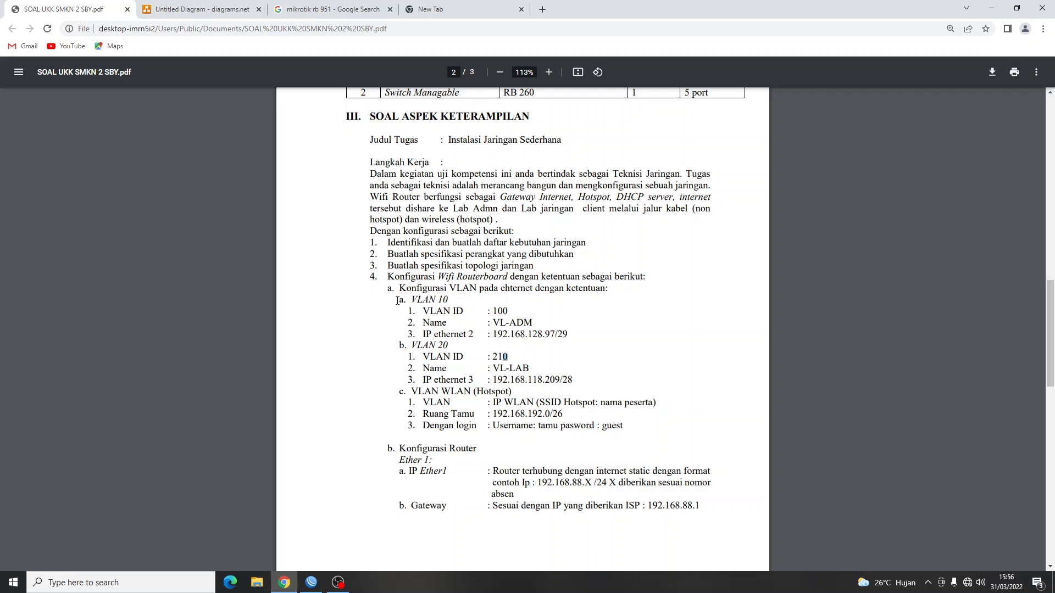
left_click_drag(397, 300, 574, 336)
left_click(555, 317)
left_click_drag(495, 333, 569, 334)
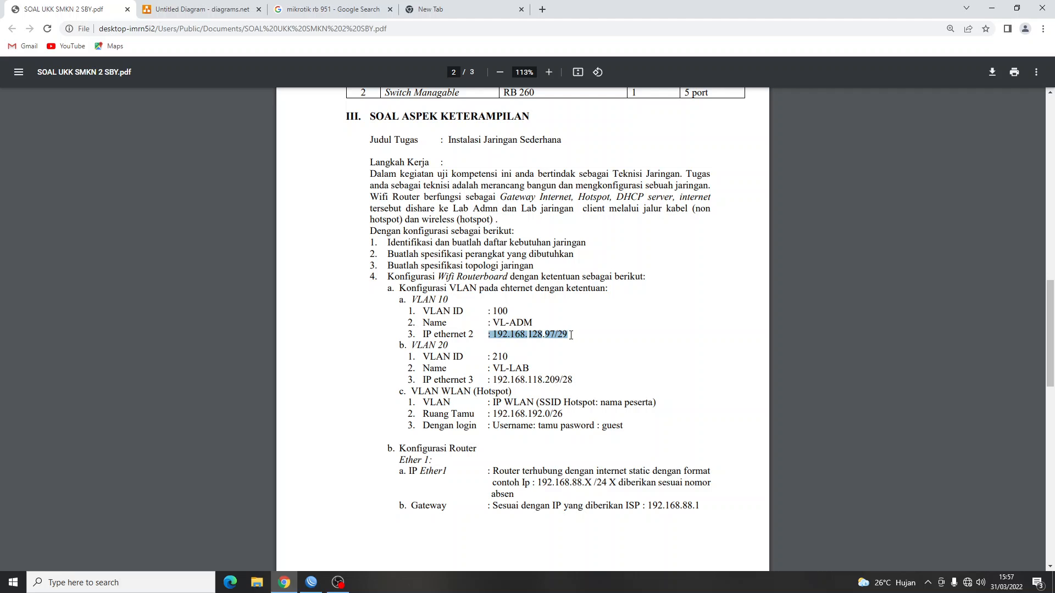
left_click(592, 331)
key("alt+Tab")
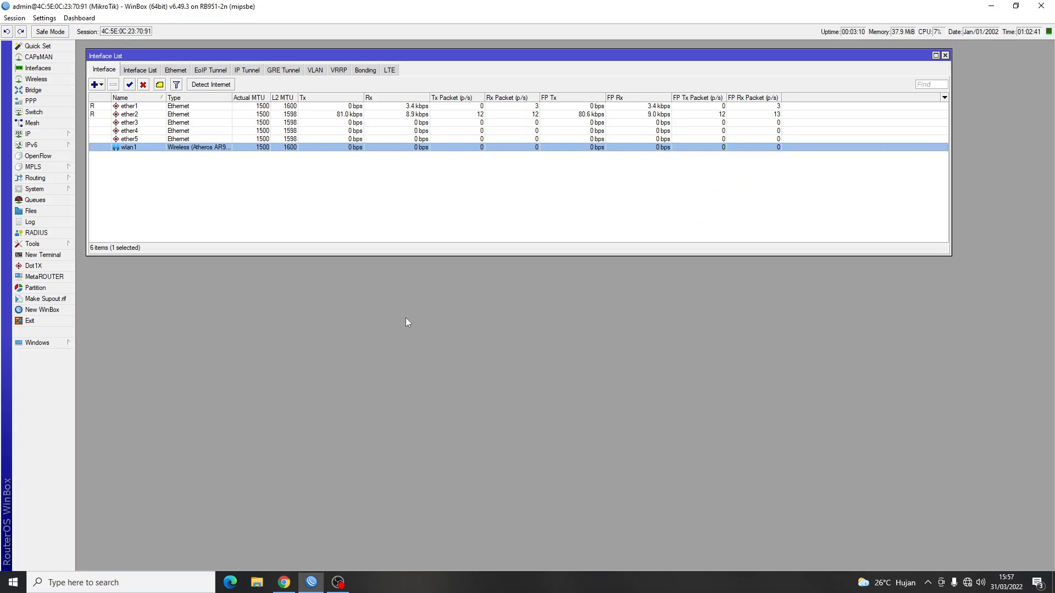
Add VLAN interface VL-ADM with VLAN ID 100 on ether2.
left_click(95, 85)
left_click(110, 137)
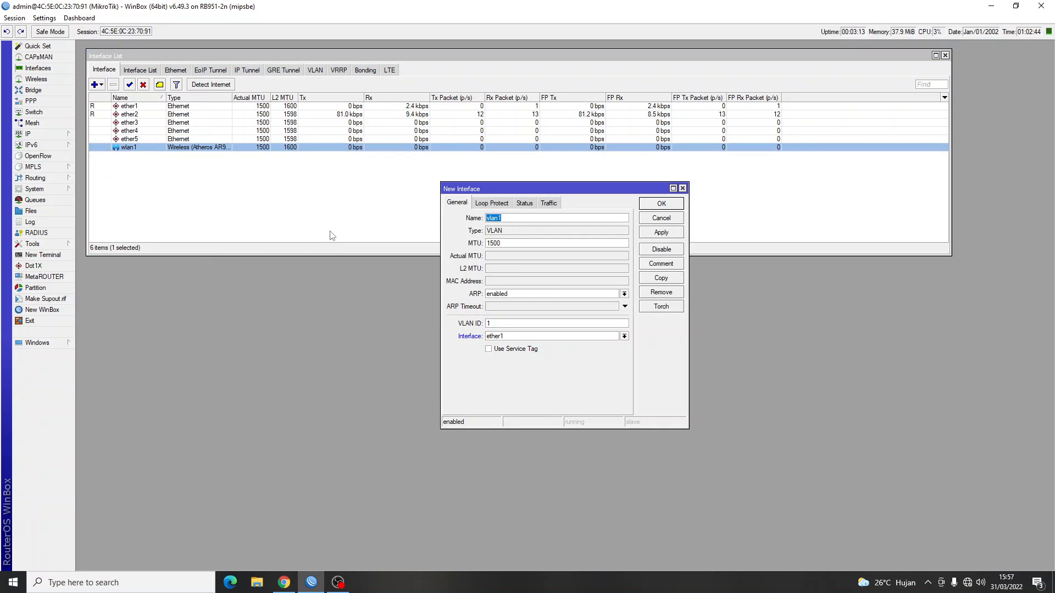
type("VL-ADM")
key("alt+Tab")
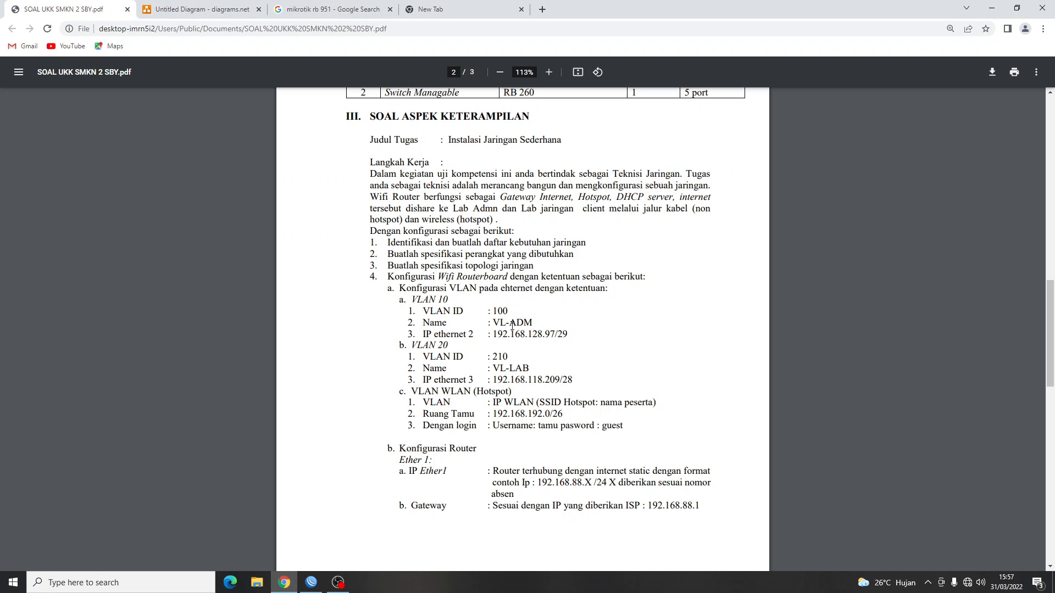
key("alt+Tab")
left_click(503, 324)
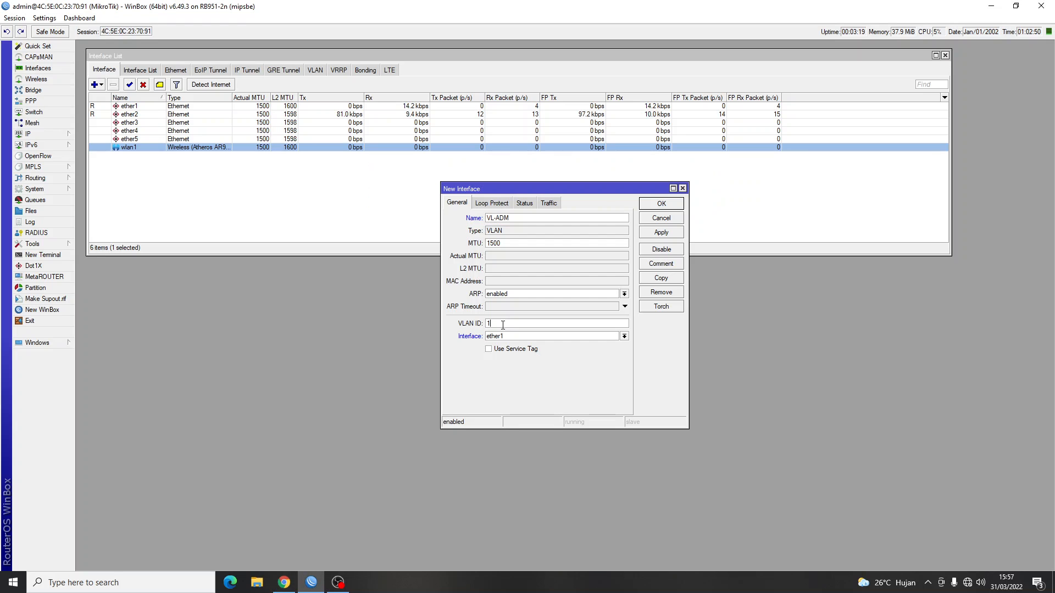
type("00")
left_click(508, 336)
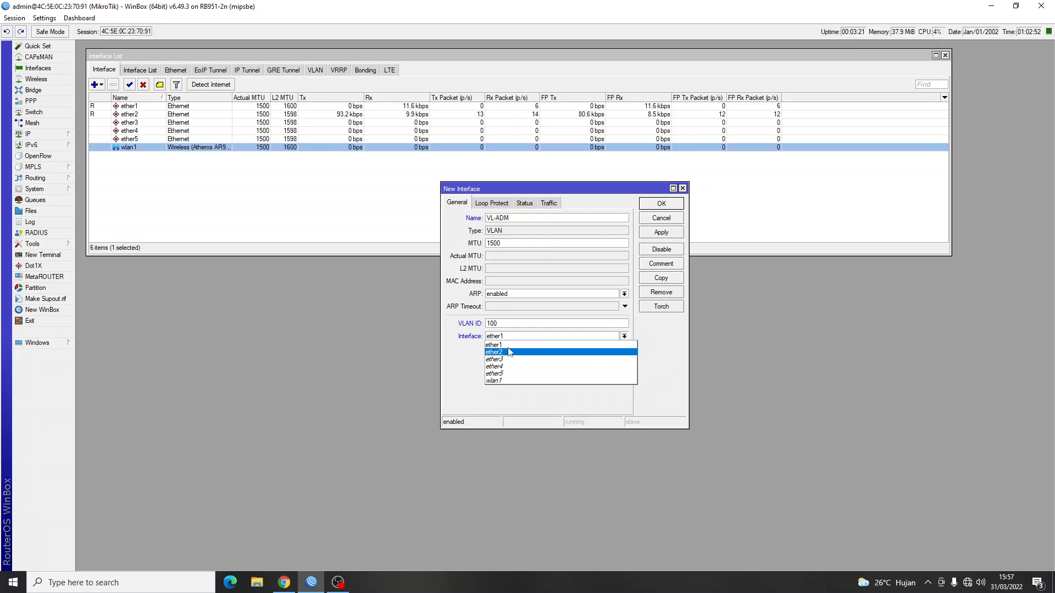
left_click(510, 352)
key("alt+Tab")
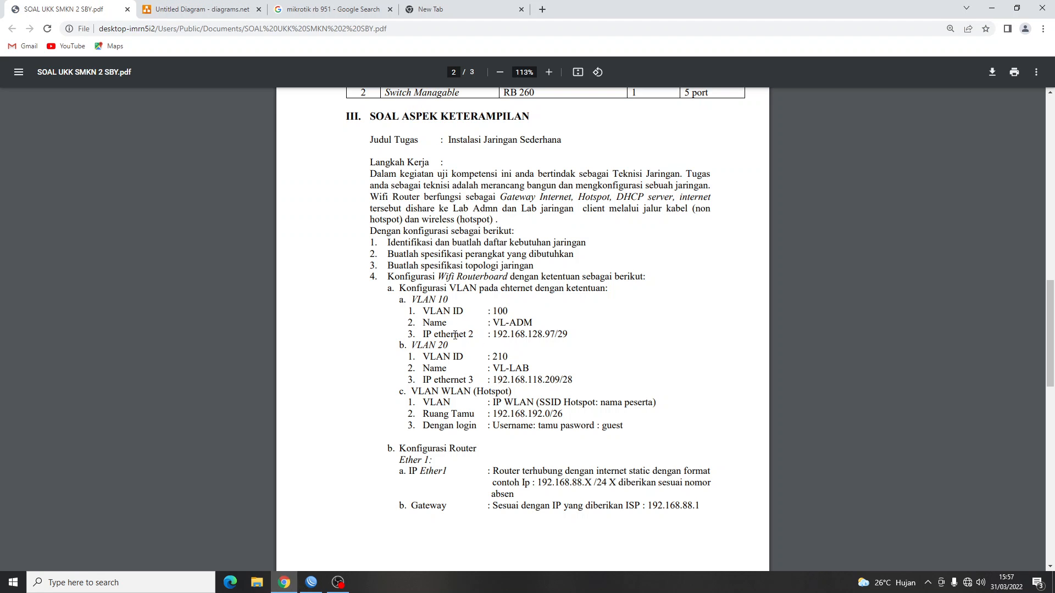
key("alt+Tab")
left_click(661, 203)
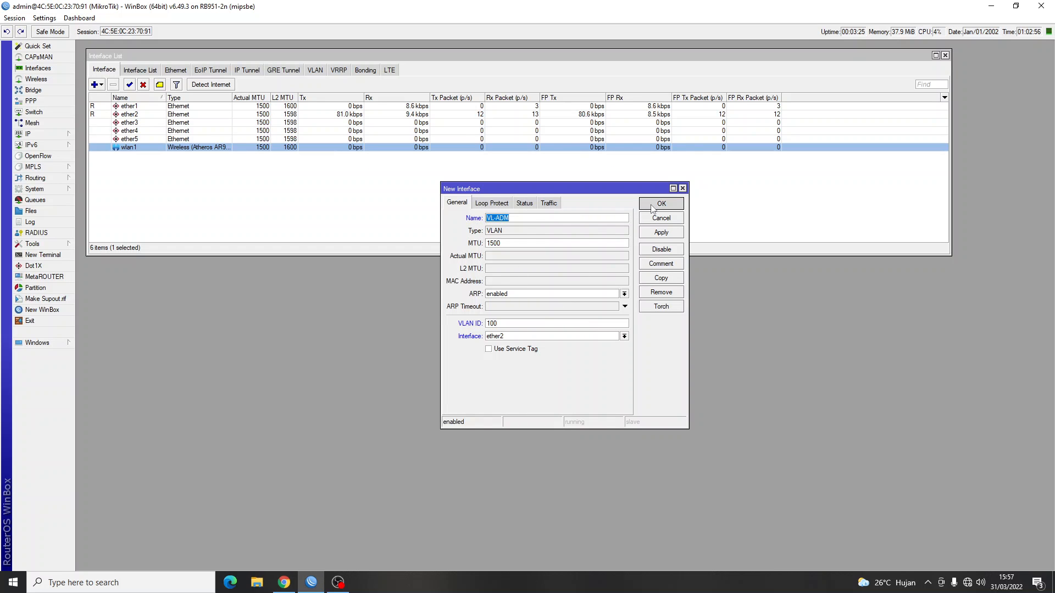
Look up VLAN 20's details, VL-LAB with VLAN ID 210, in the task sheet.
key("alt+Tab")
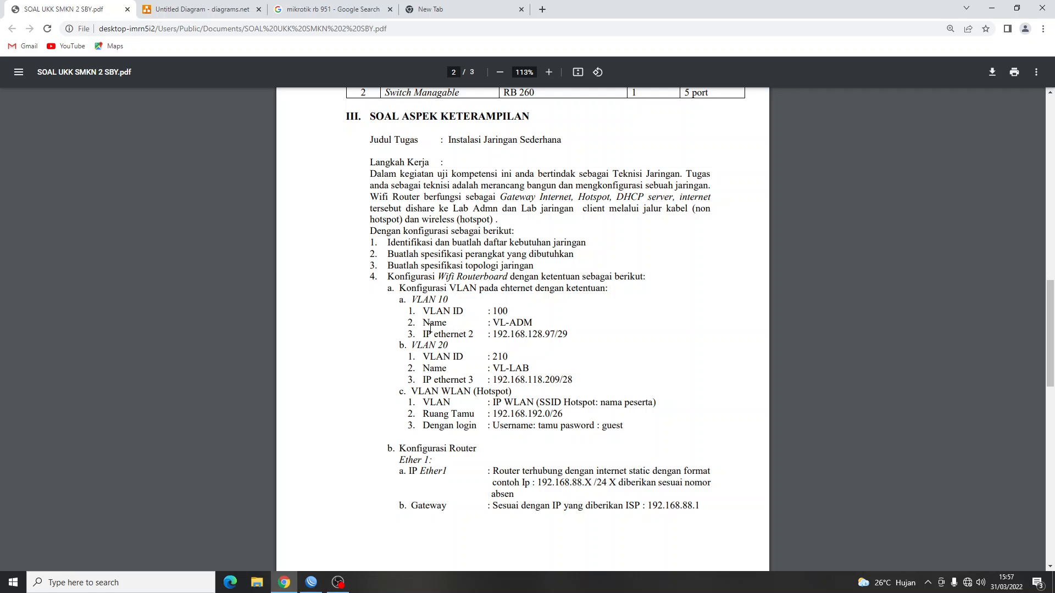
scroll(411, 286, "down", 1)
left_click_drag(409, 280, 493, 313)
left_click(502, 293)
left_click(533, 304)
Add VLAN interface VL-LAB with VLAN ID 210 on ether3.
key("alt+Tab")
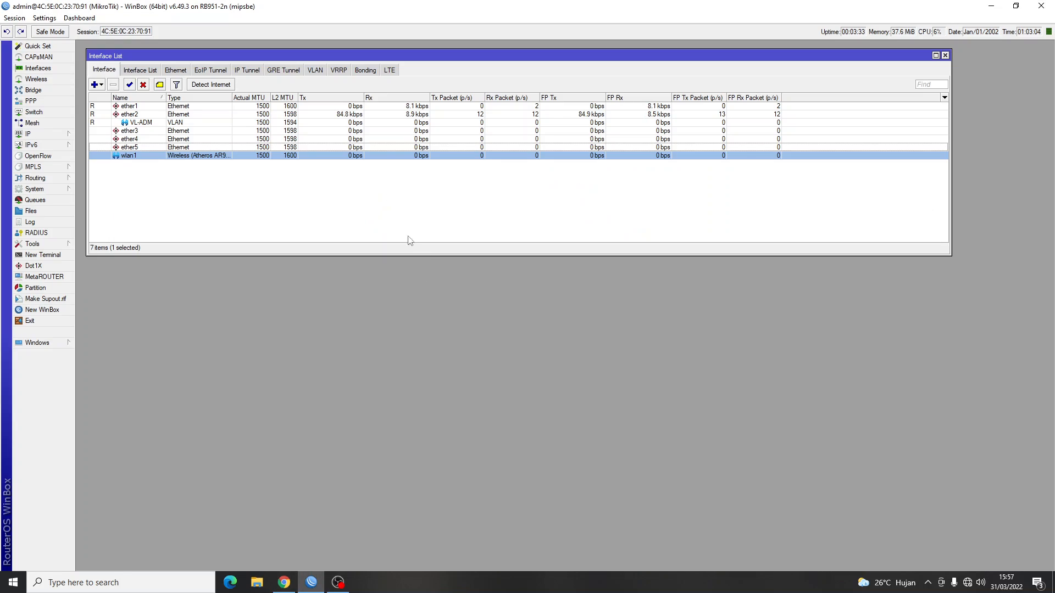
left_click(95, 85)
left_click(117, 136)
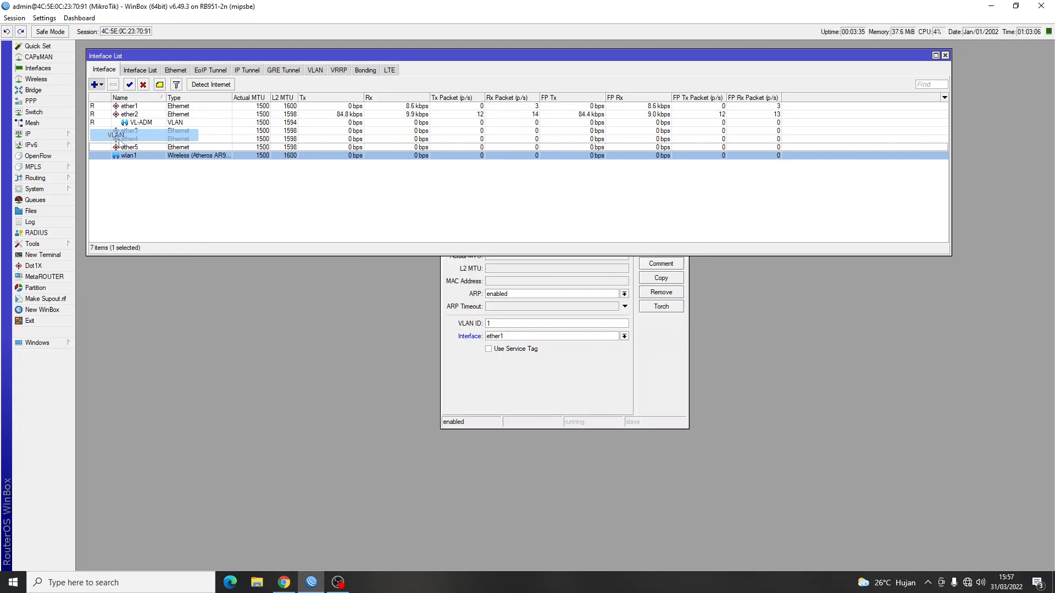
type("VL-")
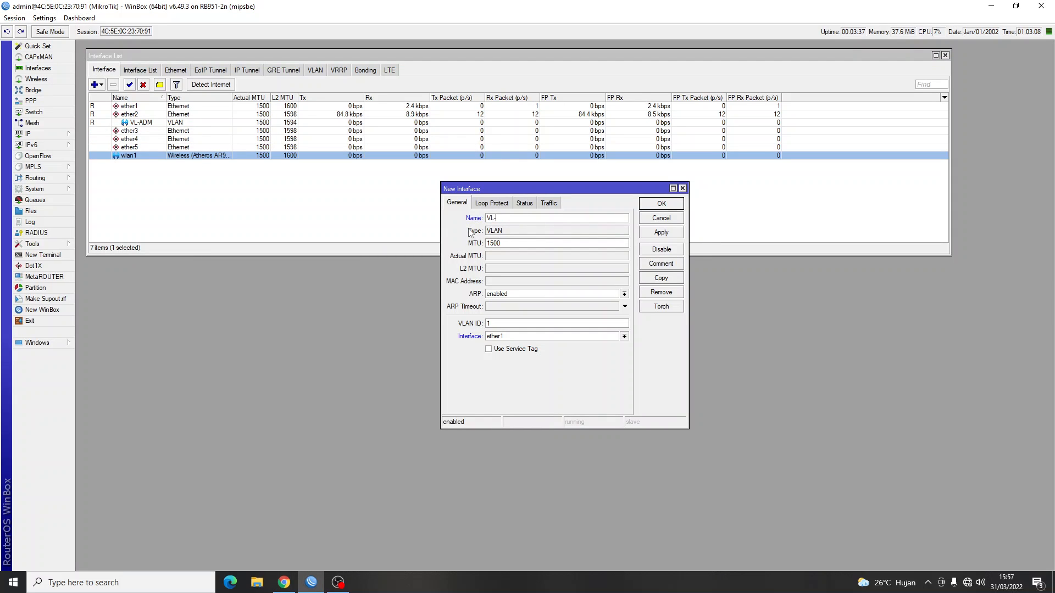
type("AL")
type("AB")
left_click(504, 326)
key("BackSpace")
type("210")
key("alt+Tab")
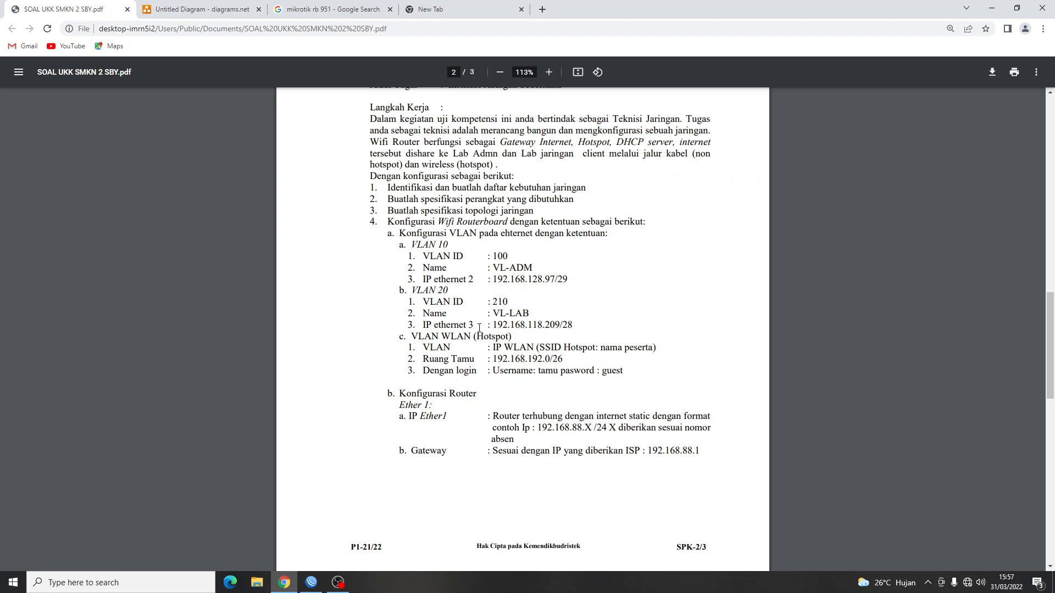
key("alt+Tab")
left_click(528, 336)
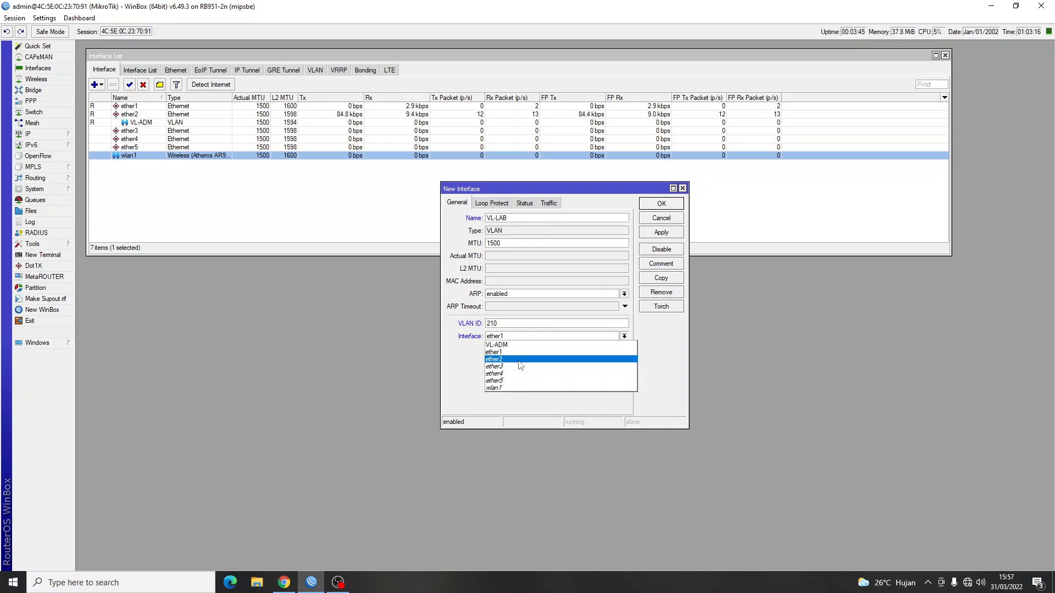
left_click(520, 369)
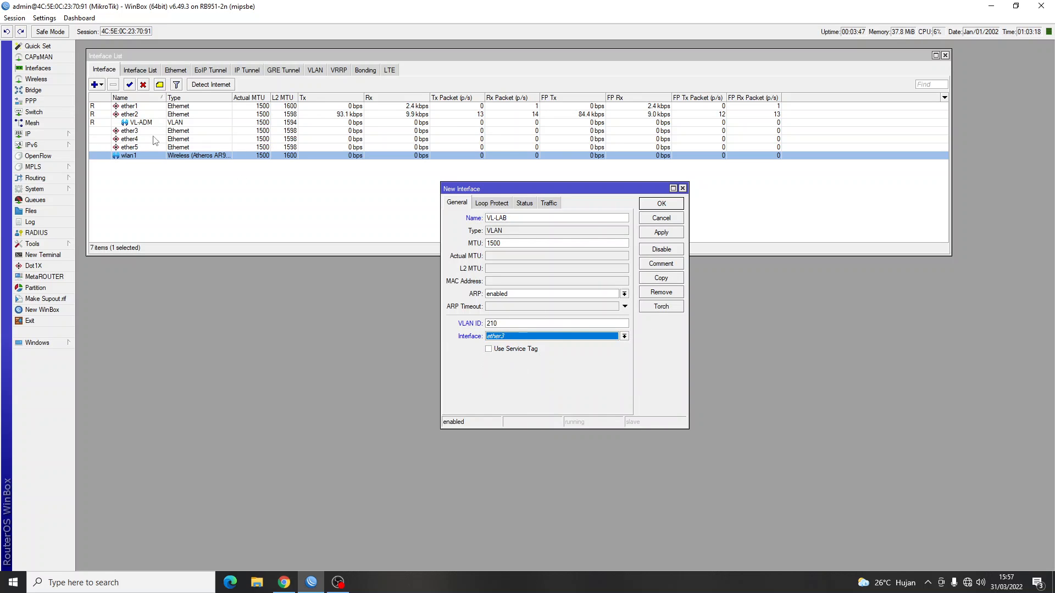
left_click(662, 203)
Scroll through the task sheet PDF to review the next requirements.
key("alt+Tab")
scroll(451, 350, "down", 2)
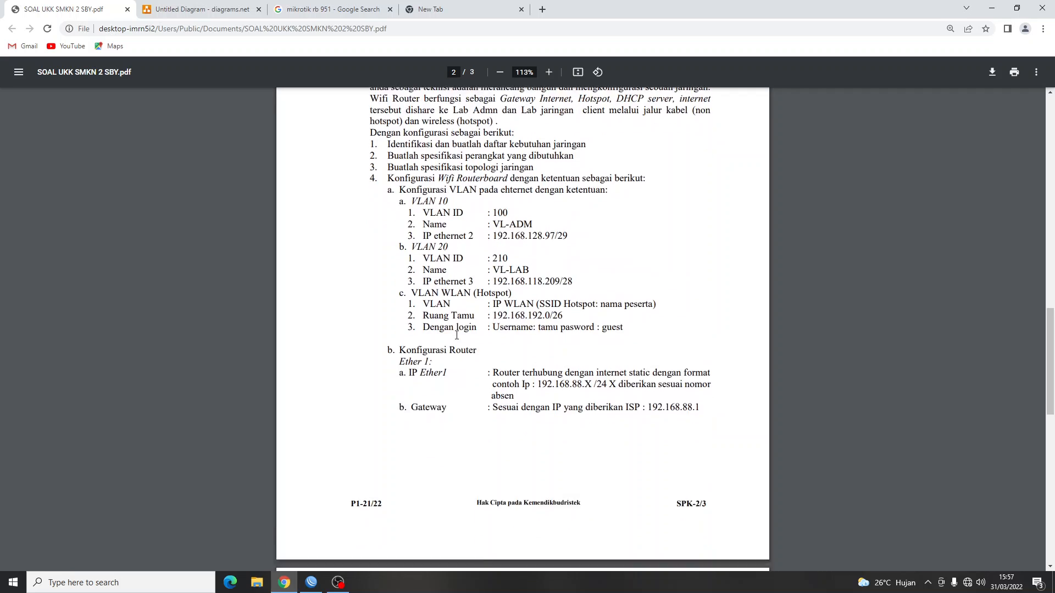
key("alt+Tab")
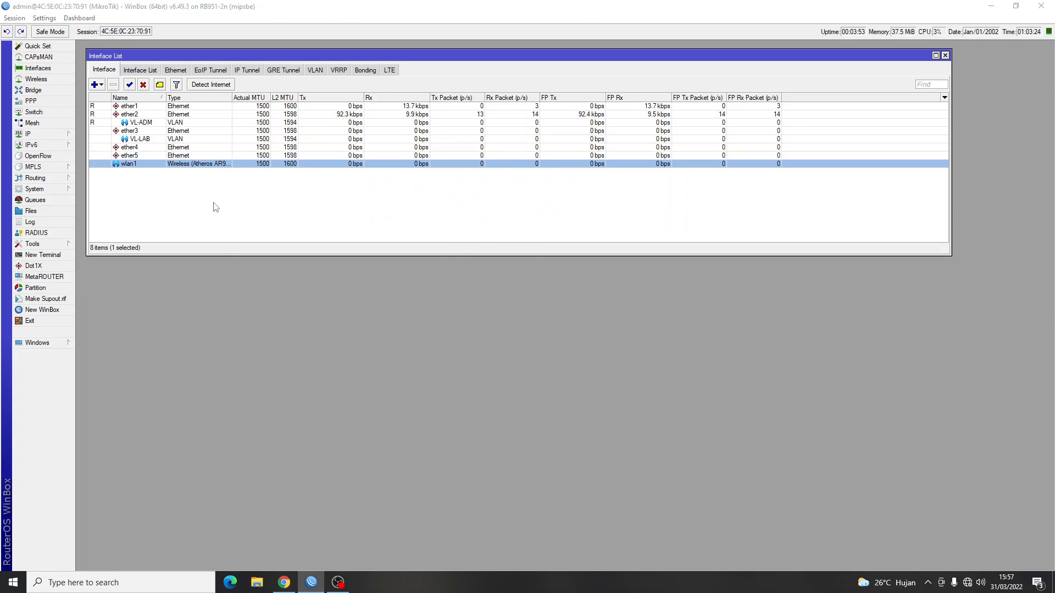
key("alt+Tab")
scroll(473, 341, "up", 1)
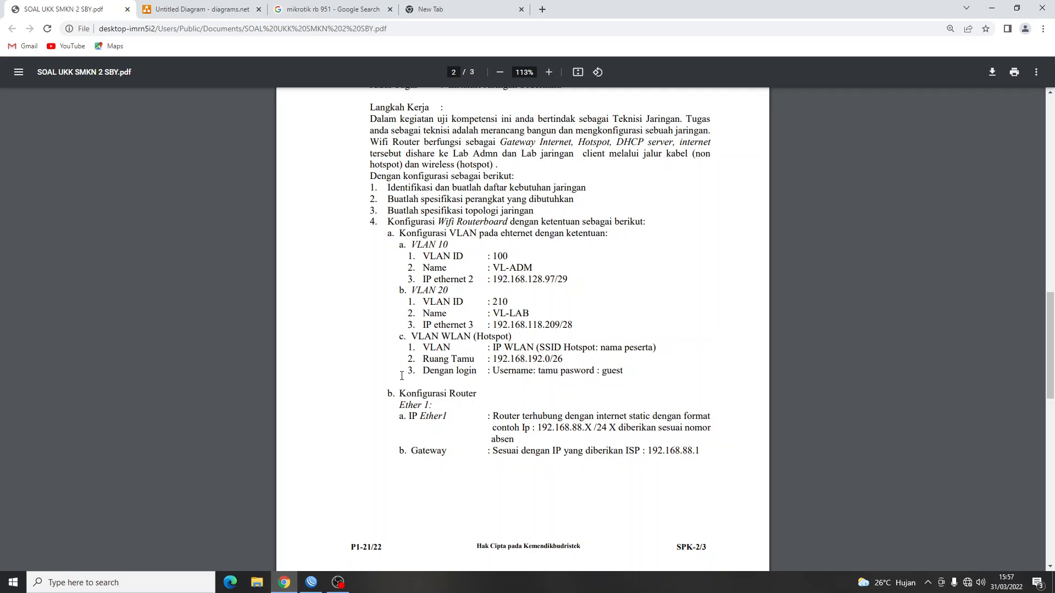
key("alt+Tab")
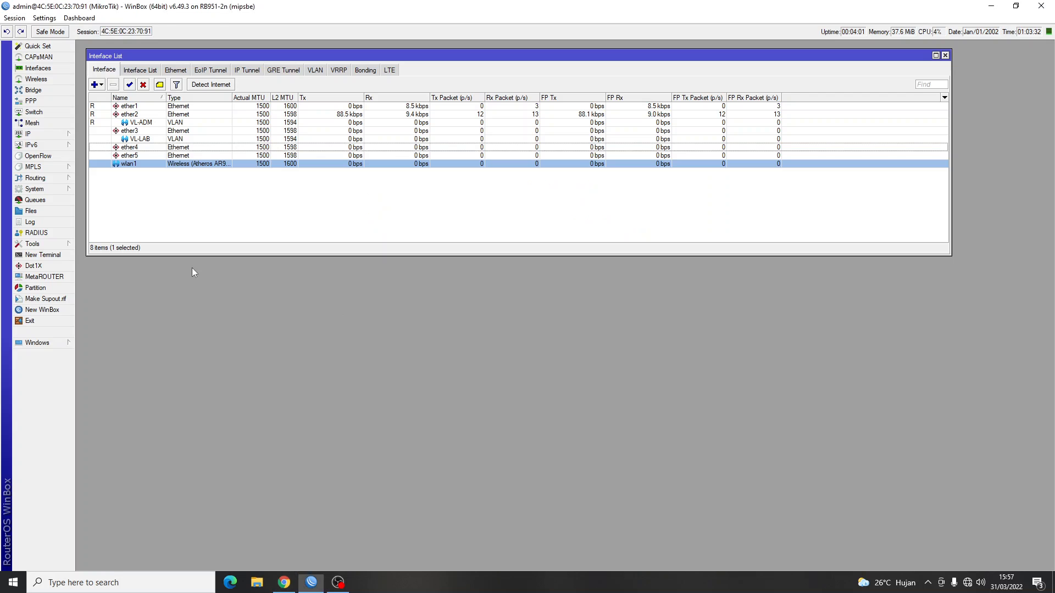
Open and close the empty IP DHCP Client list.
left_click(41, 135)
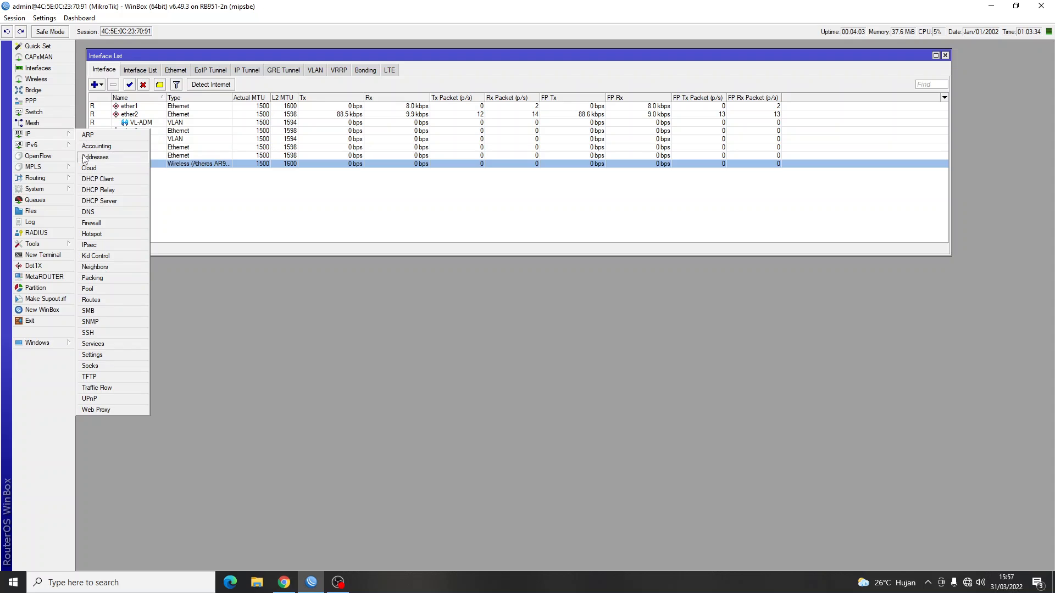
left_click(98, 179)
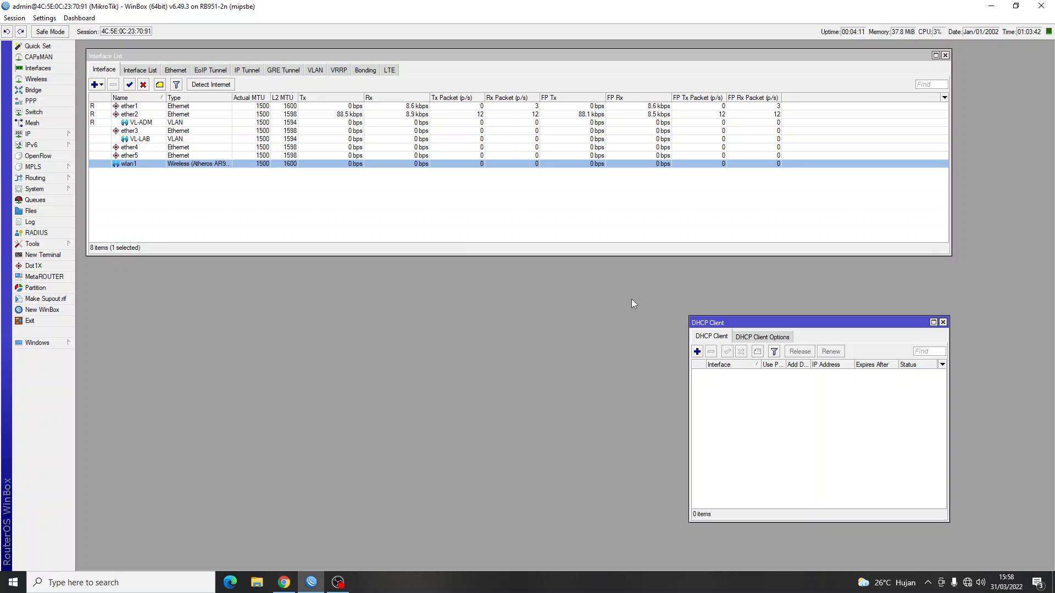
left_click(943, 323)
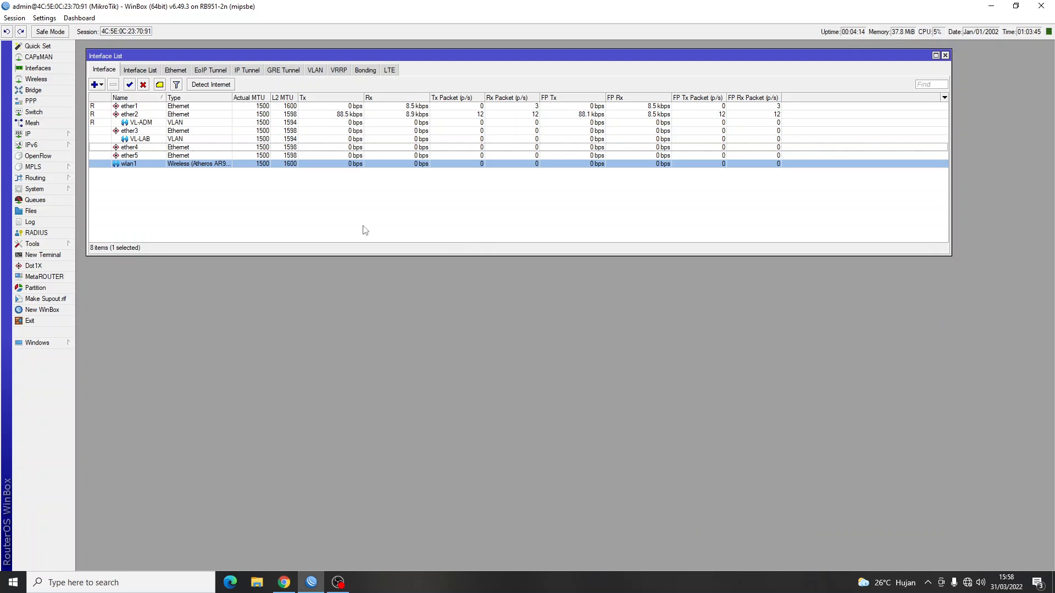
Add IP address 192.168.88.6/24 on ether1, checking ether1's value on the task sheet.
left_click(52, 135)
left_click(98, 160)
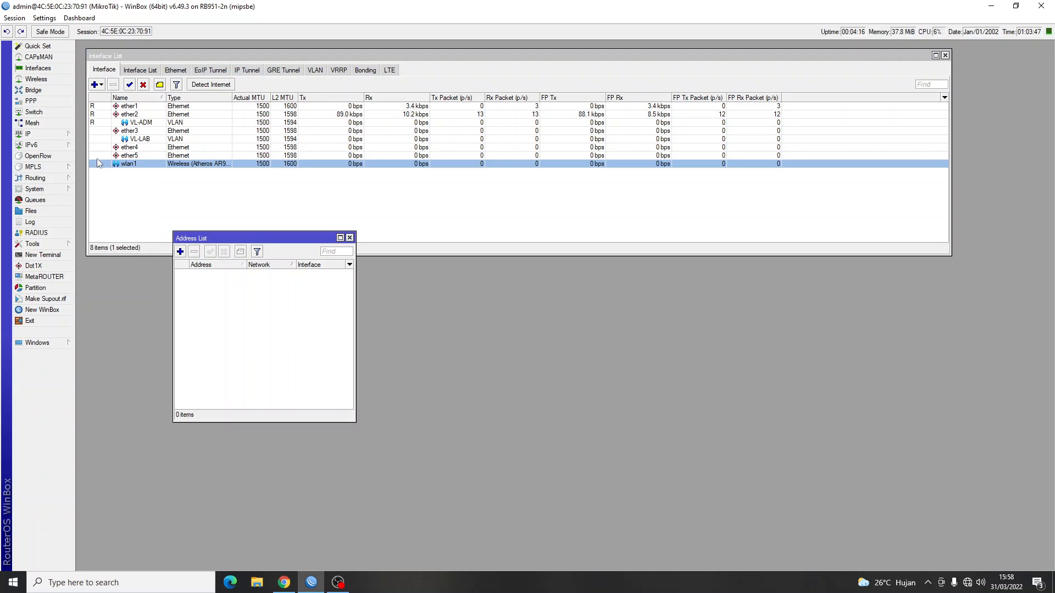
left_click(180, 251)
type("192")
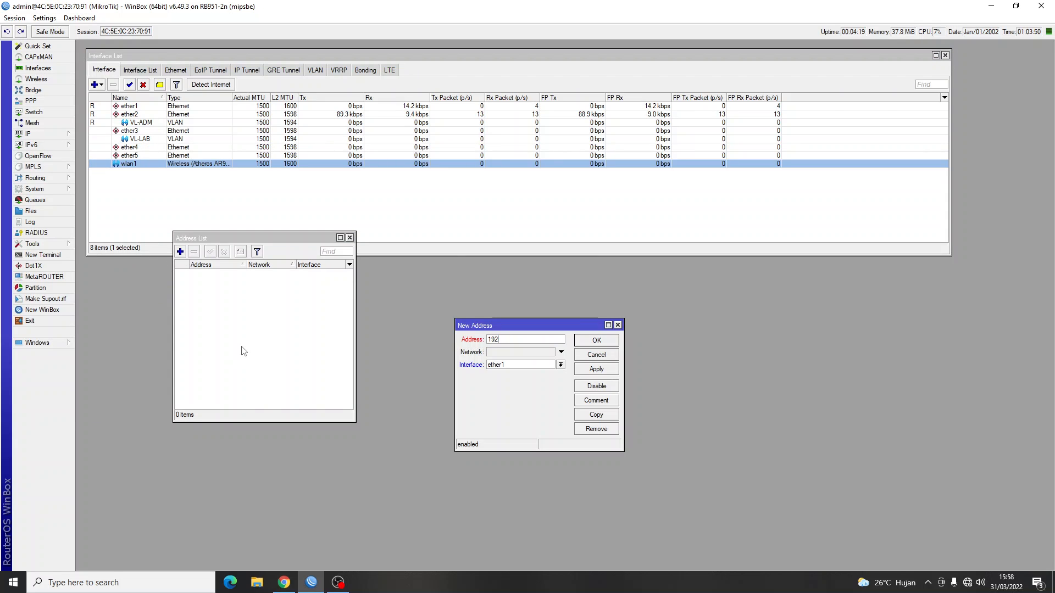
type(".168.88.")
key("alt+Tab")
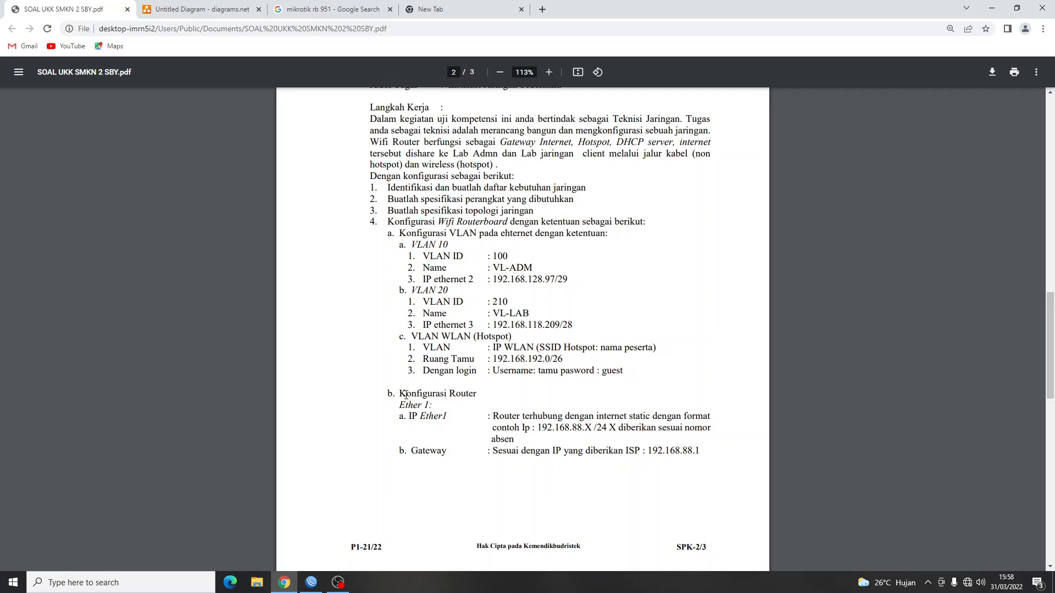
left_click_drag(400, 395, 434, 410)
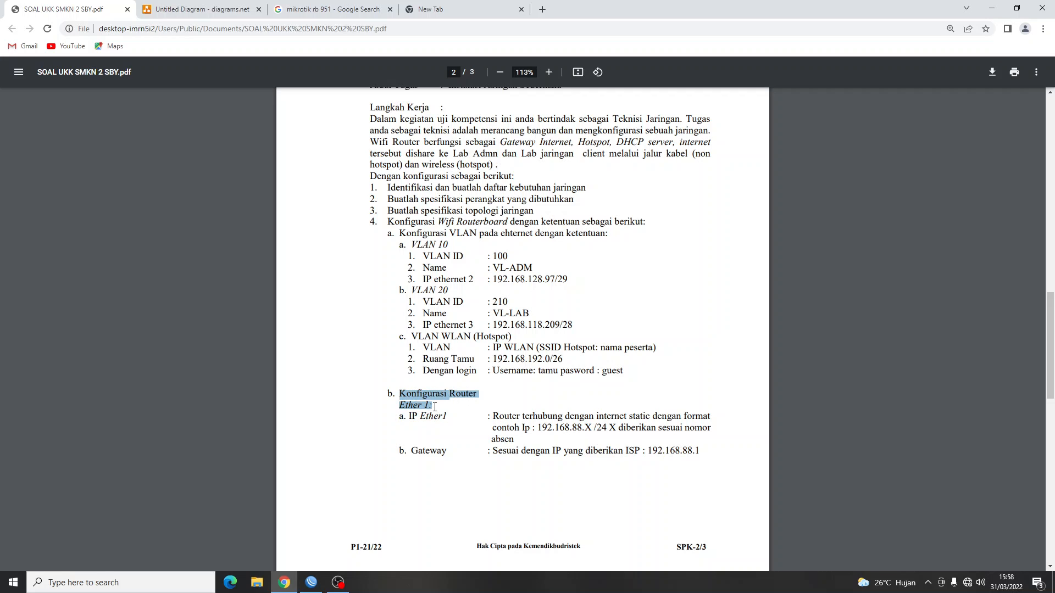
left_click(480, 423)
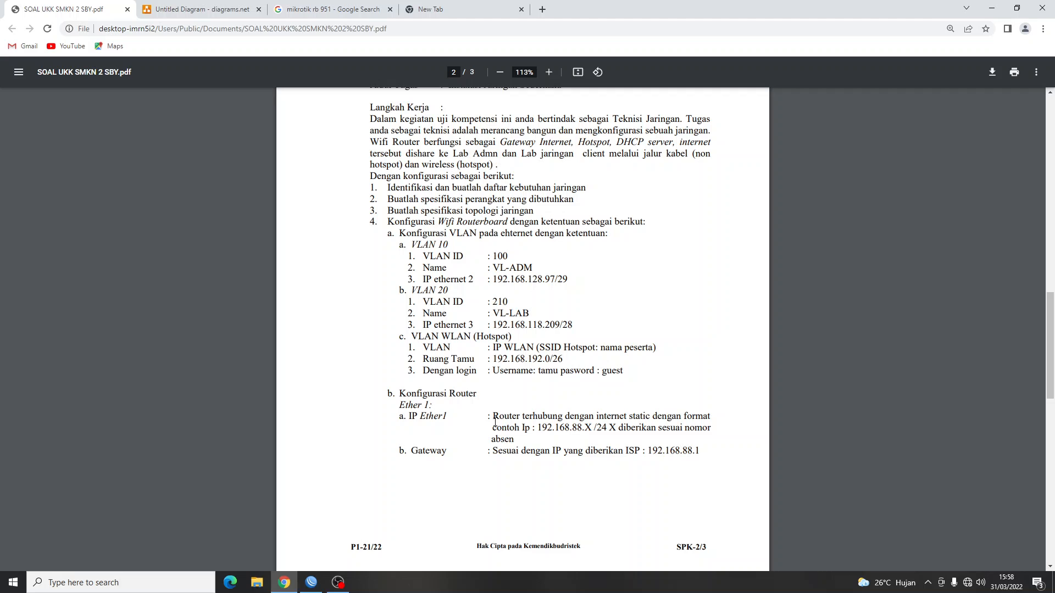
left_click_drag(589, 429, 584, 429)
key("alt+Tab")
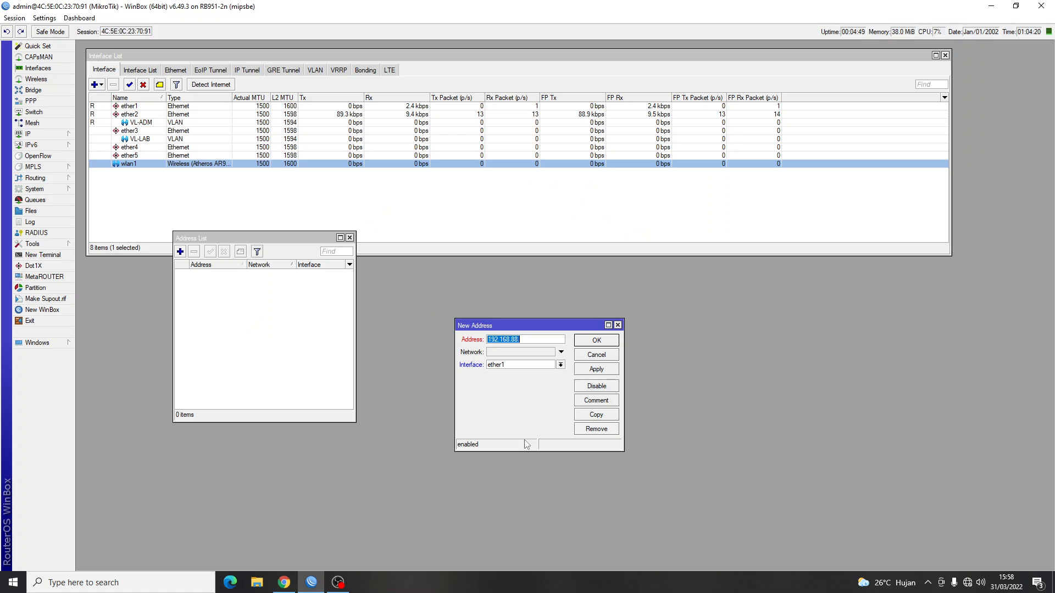
key("End")
type("6")
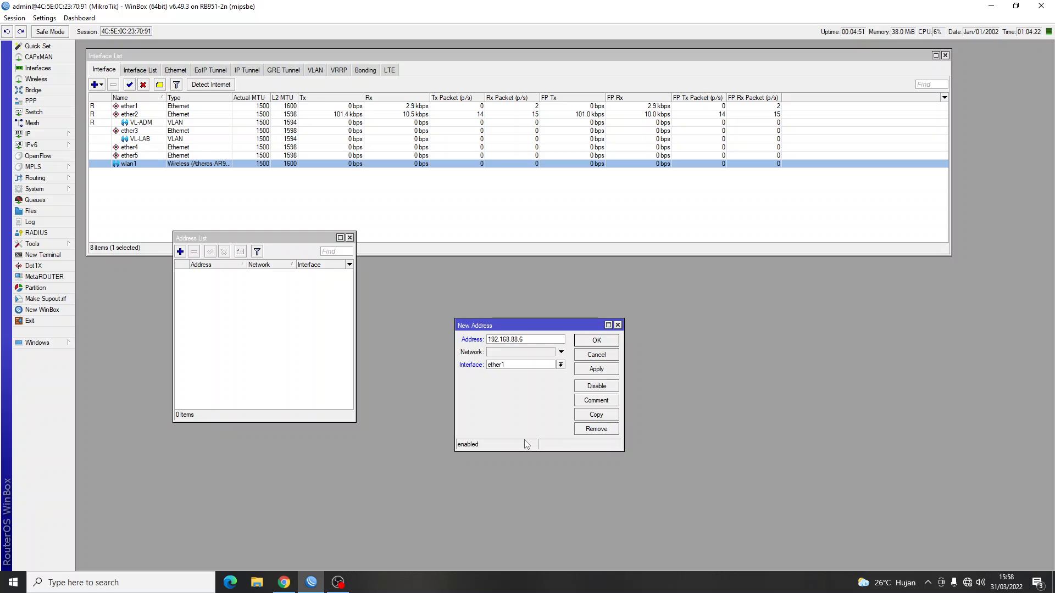
type("/24")
left_click(603, 343)
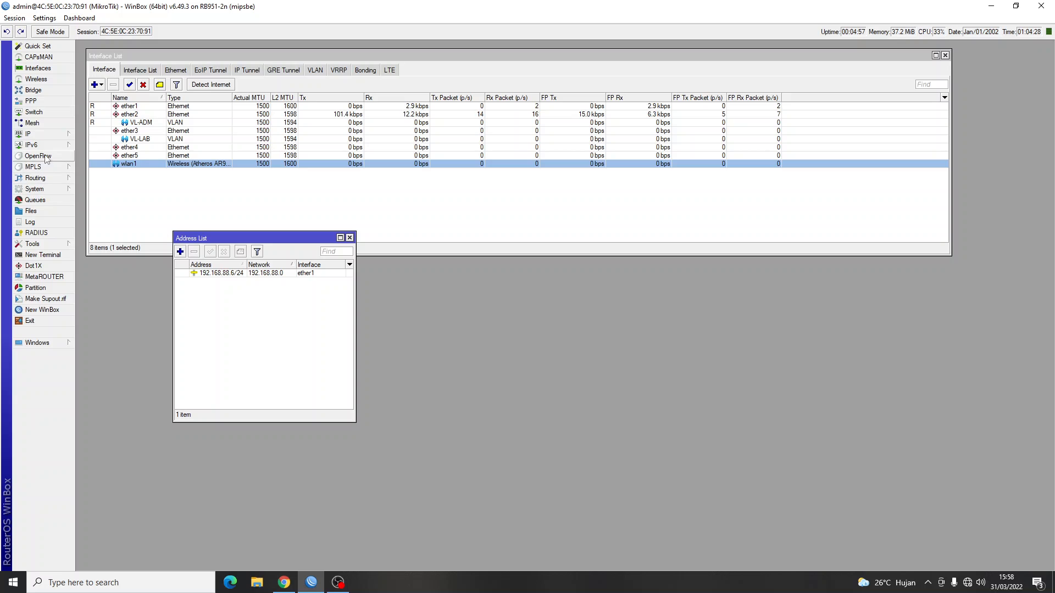
Look up the ISP gateway requirement on the task sheet.
key("alt+Tab")
left_click(401, 452)
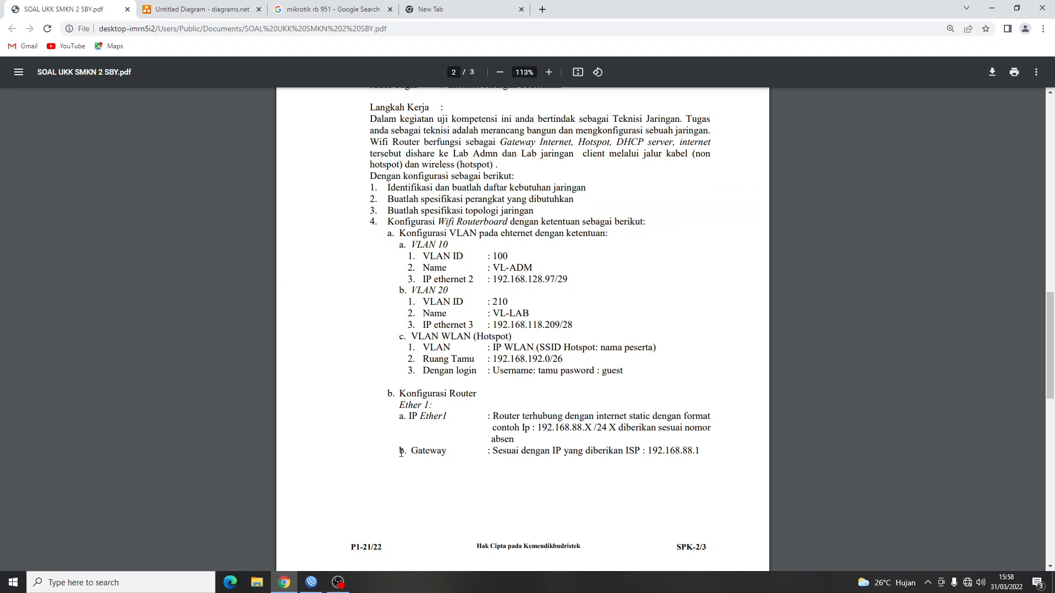
left_click_drag(412, 451, 529, 451)
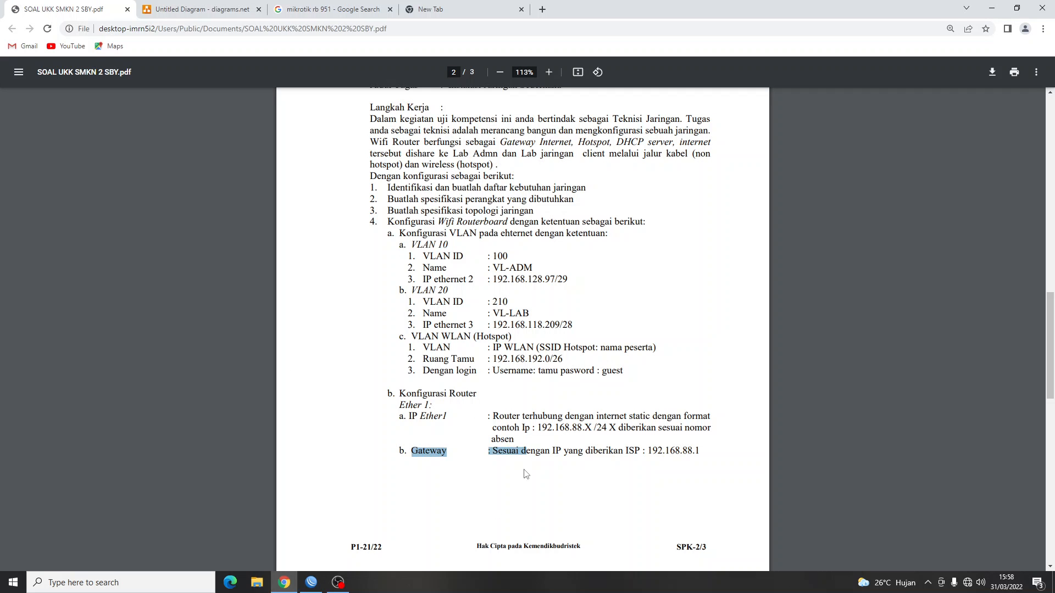
left_click(546, 487)
key("alt+Tab")
key("alt+Tab")
left_click_drag(721, 457, 690, 452)
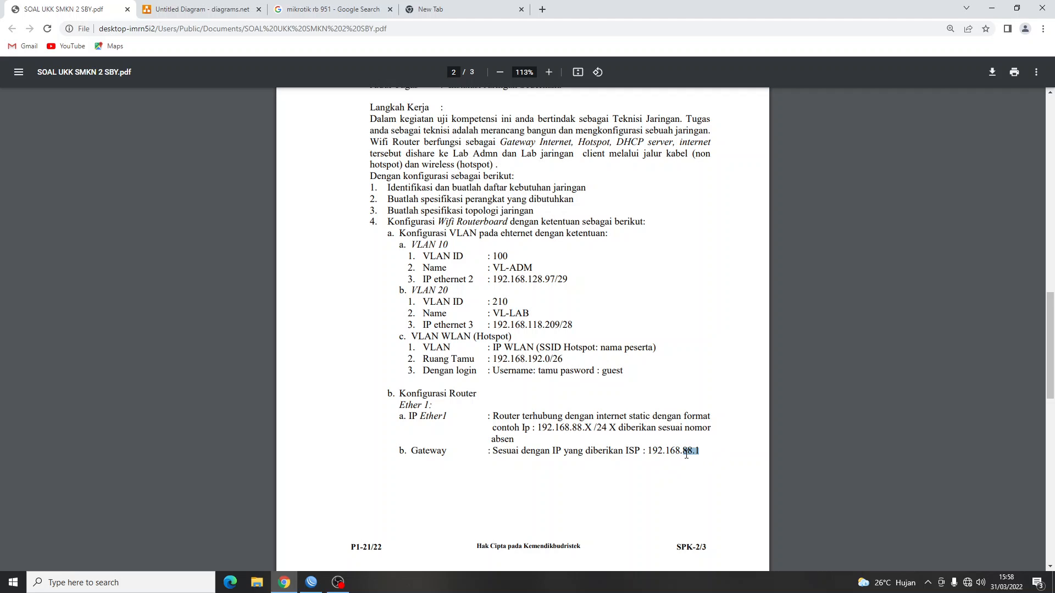
key("alt+Tab")
Add a default route 0.0.0.0/0 with gateway 192.168.88.1 after inspecting the existing route.
left_click(47, 139)
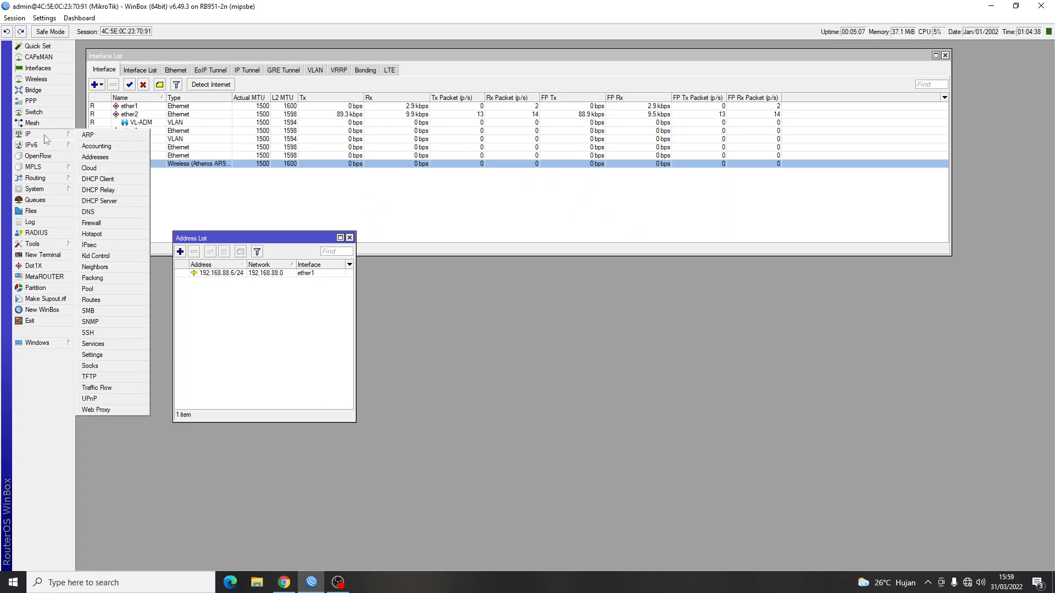
left_click(103, 299)
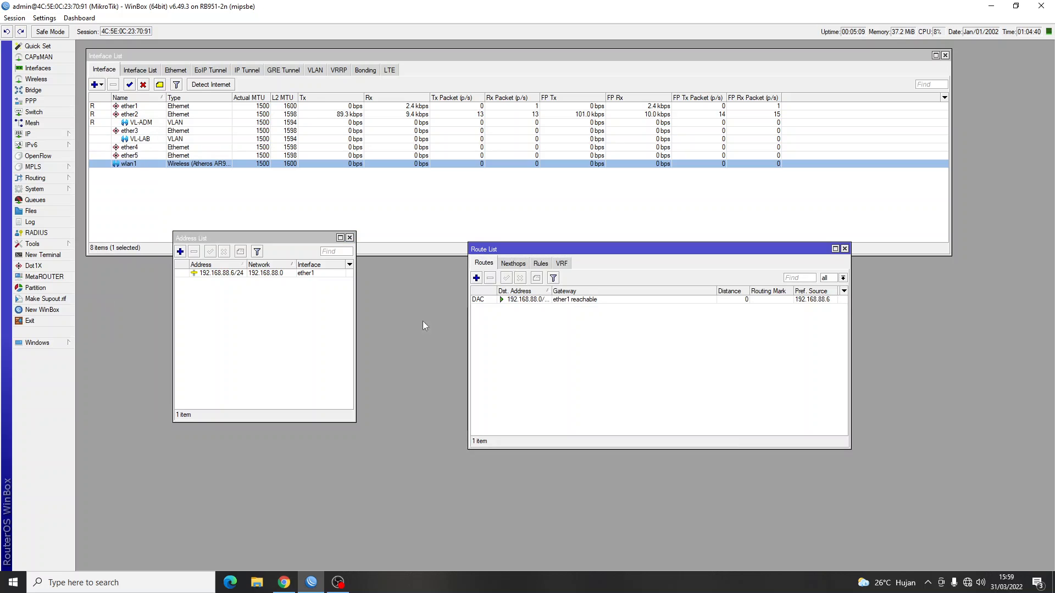
double_click(532, 300)
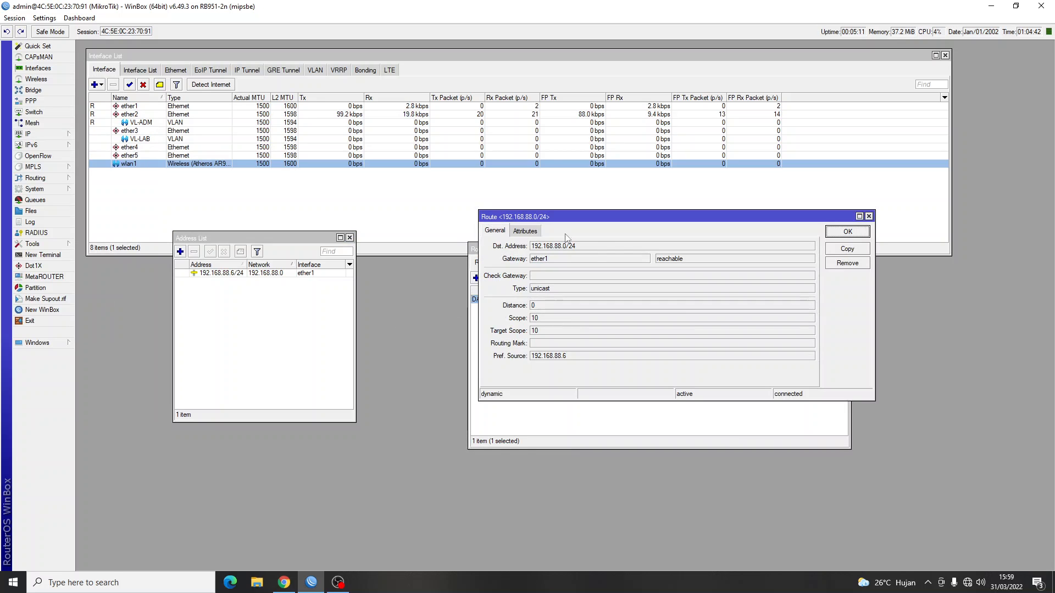
left_click(868, 217)
left_click(476, 277)
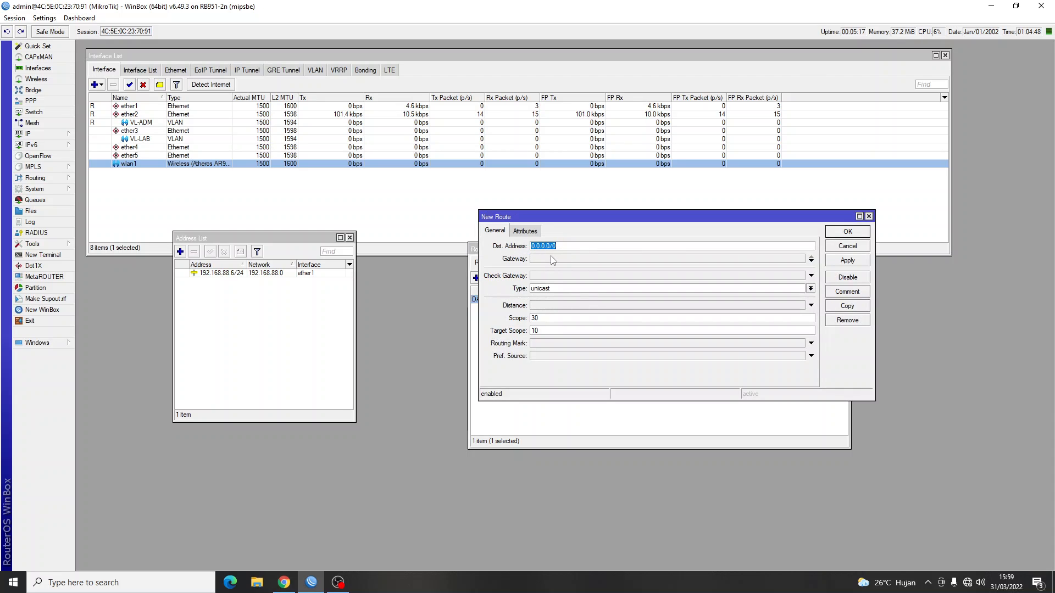
left_click(552, 259)
type("192.1")
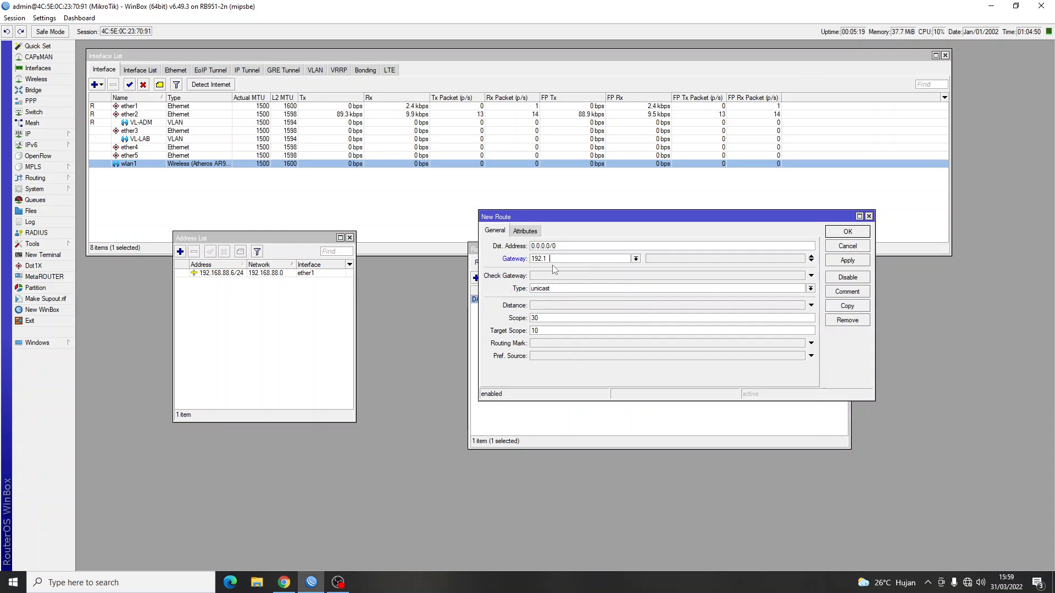
type("68.88.1")
left_click(860, 233)
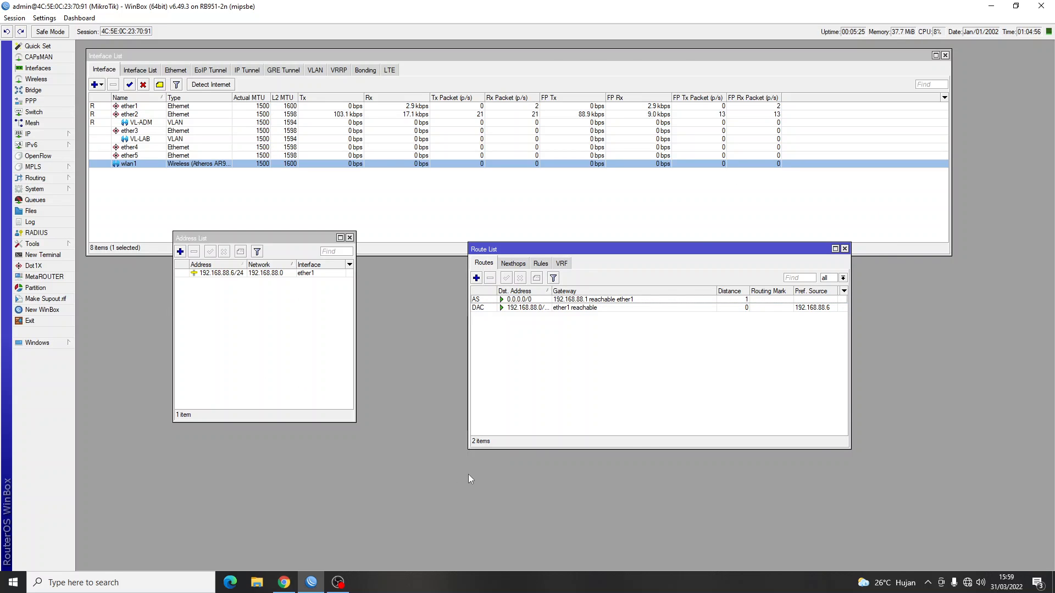
key("alt+Tab")
key("alt+Tab")
In a new terminal, ping 8.8.8.8 and stop it after two replies.
left_click(67, 255)
key("Return")
key("Return")
key("Return")
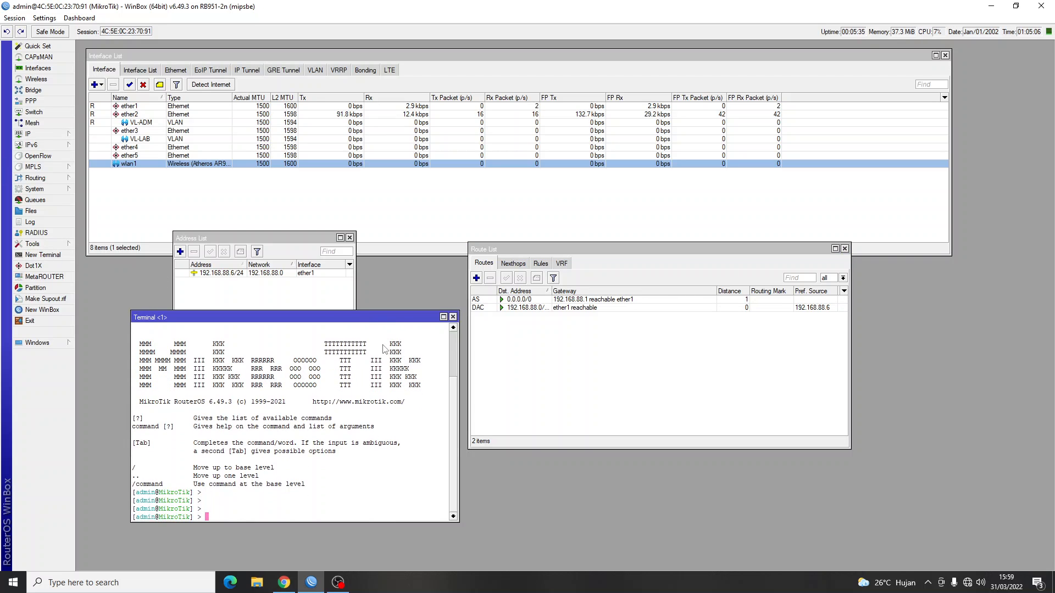
type("ping 8.8.8.8")
key("Return")
key("ctrl+c")
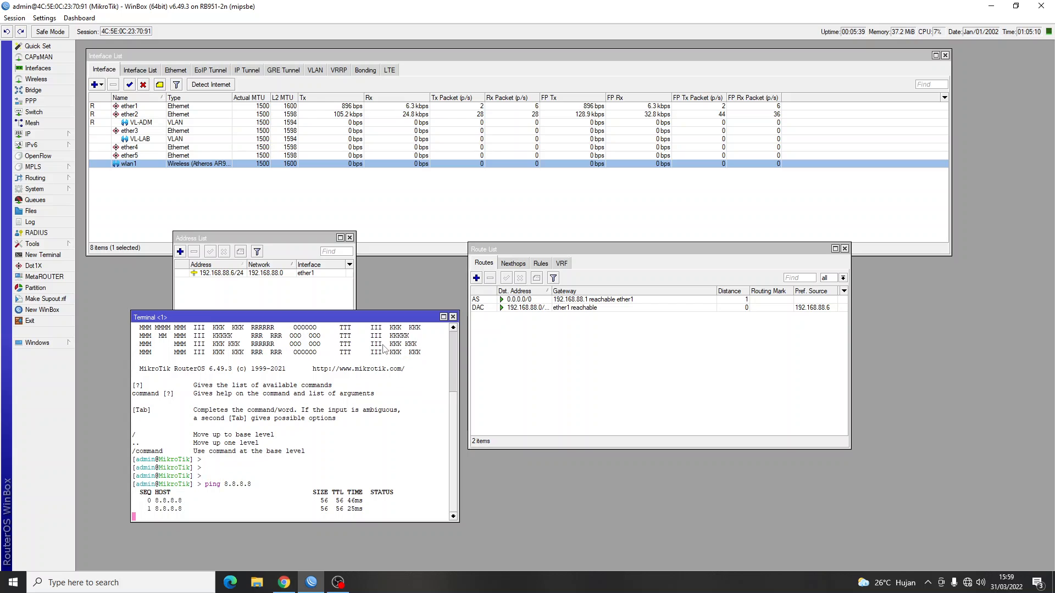
key("Return")
key("Return")
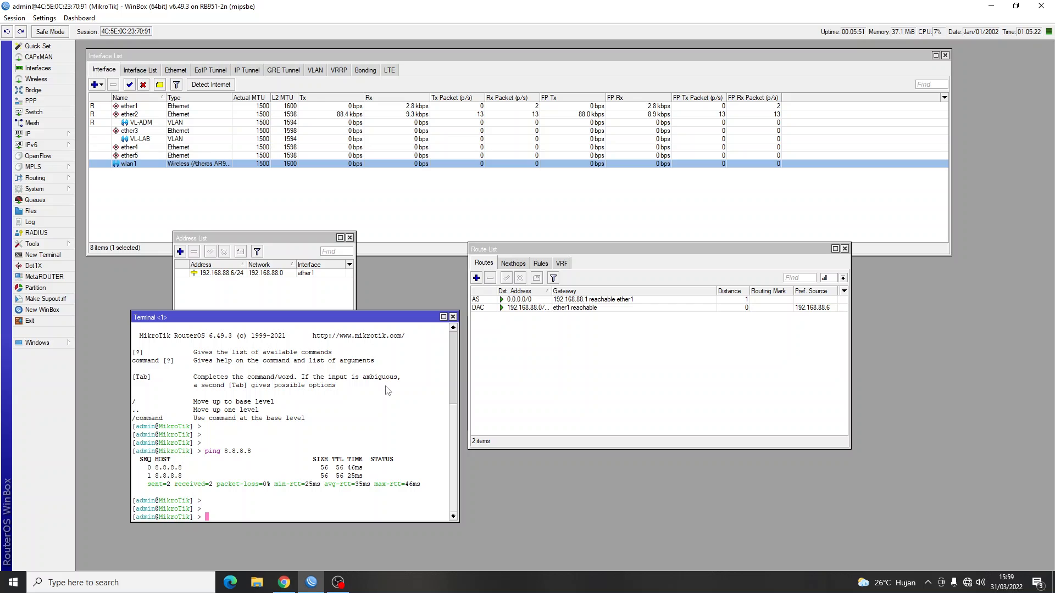
Ping google.com, which fails because the name cannot be resolved.
type("ping google.com")
key("Return")
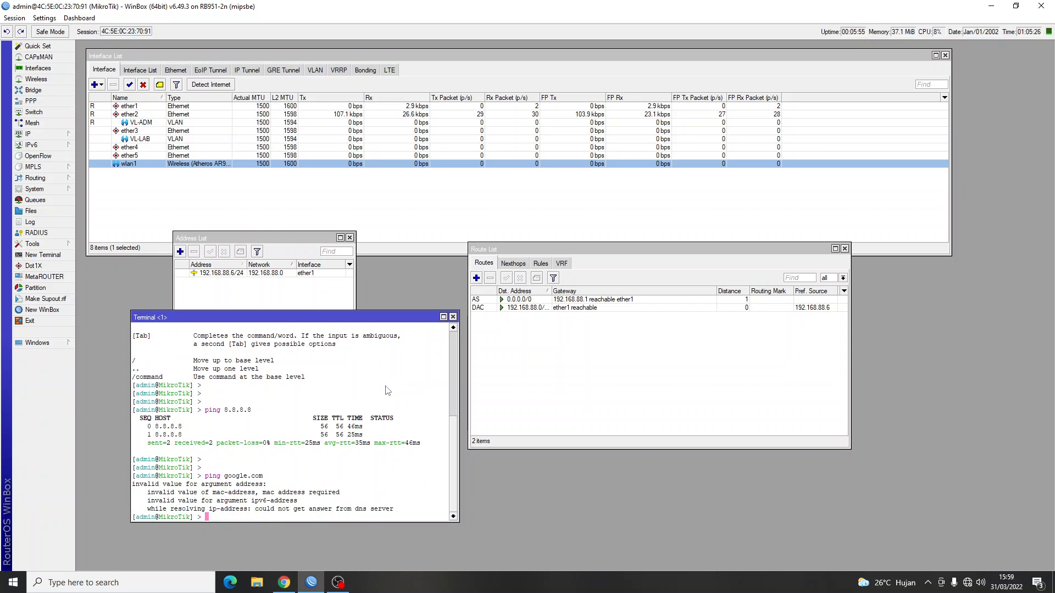
key("Return")
key("Return")
key("Return")
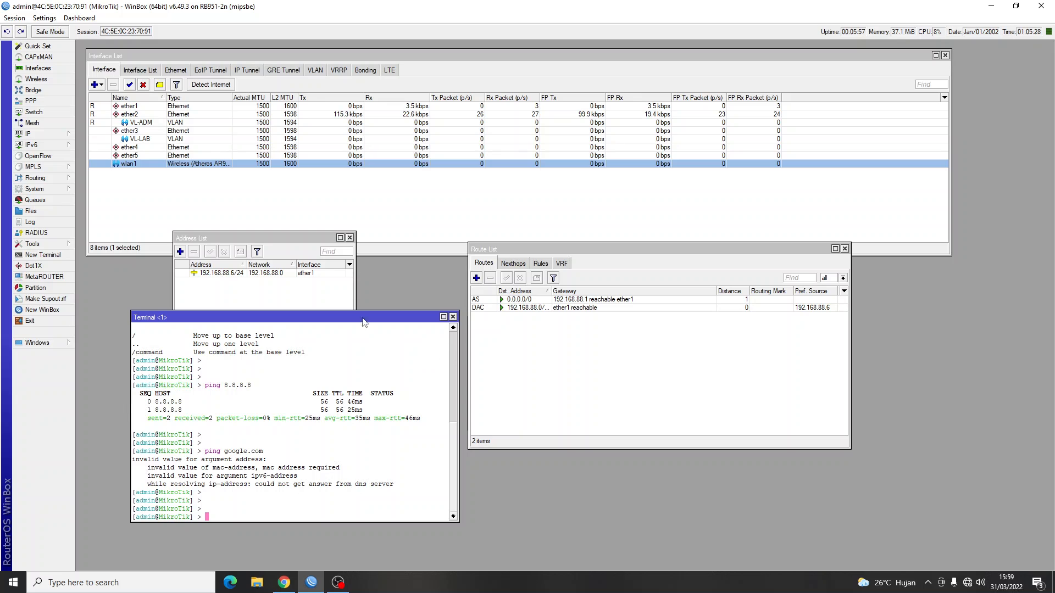
left_click(39, 134)
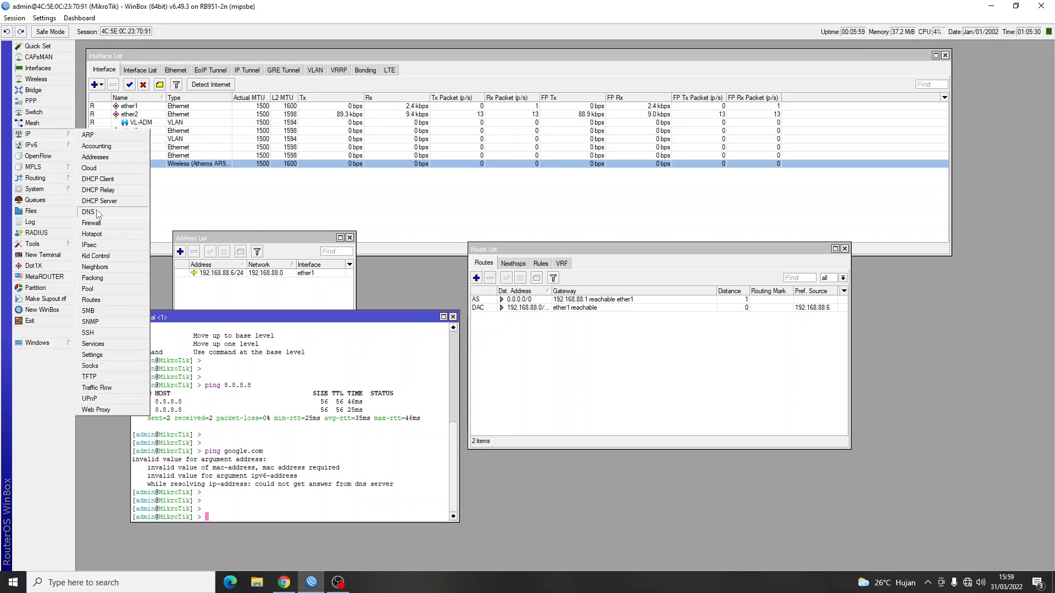
Set the router's DNS server to 8.8.8.8.
left_click(89, 212)
left_click(558, 225)
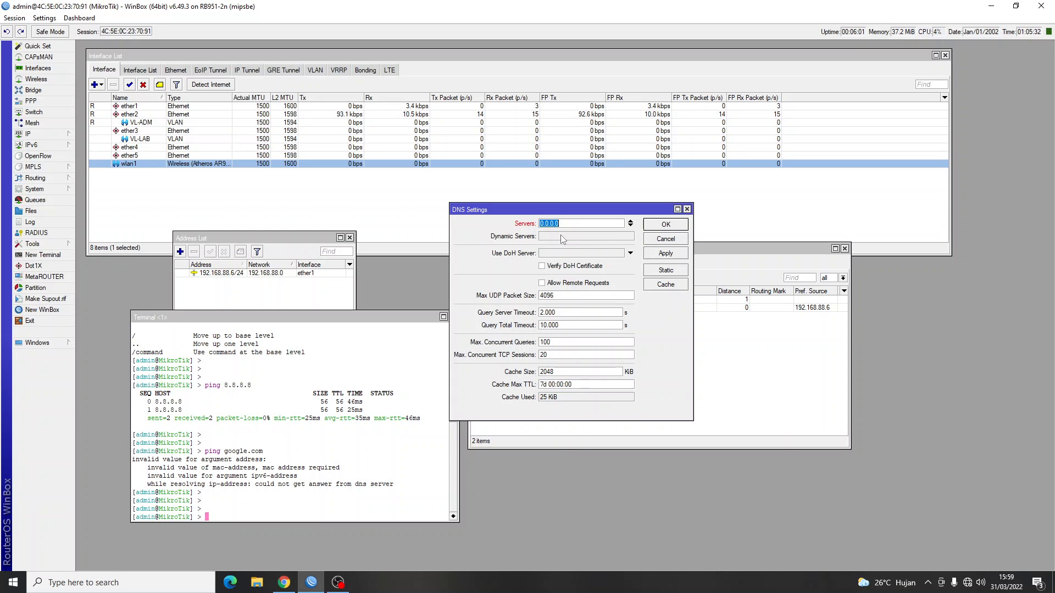
type("8.8.8.8")
left_click(678, 228)
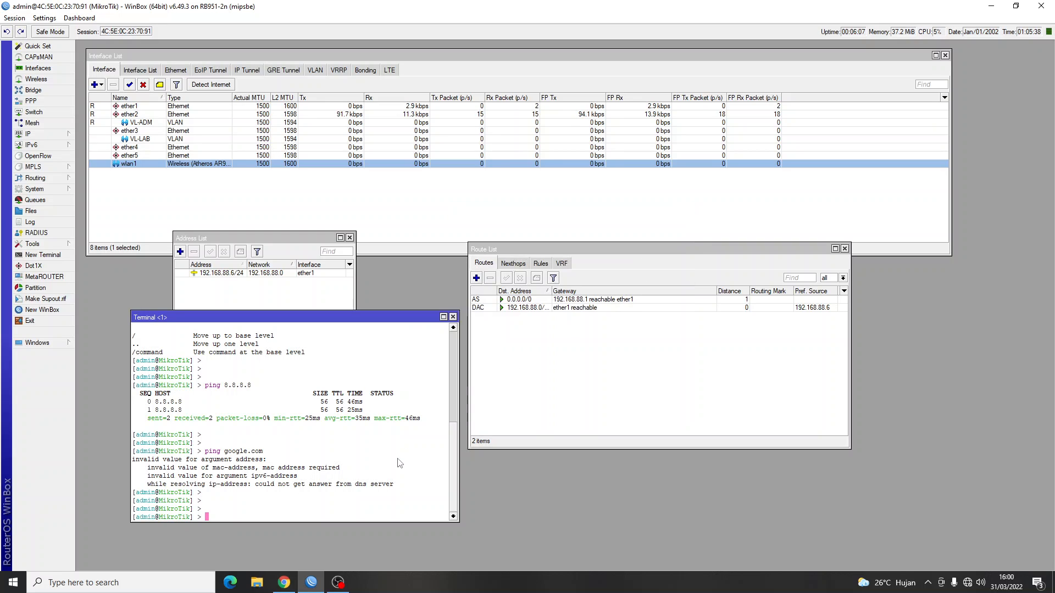
Rerun ping google.com, ping mit.id successfully, then close the terminal.
key("Up")
key("Return")
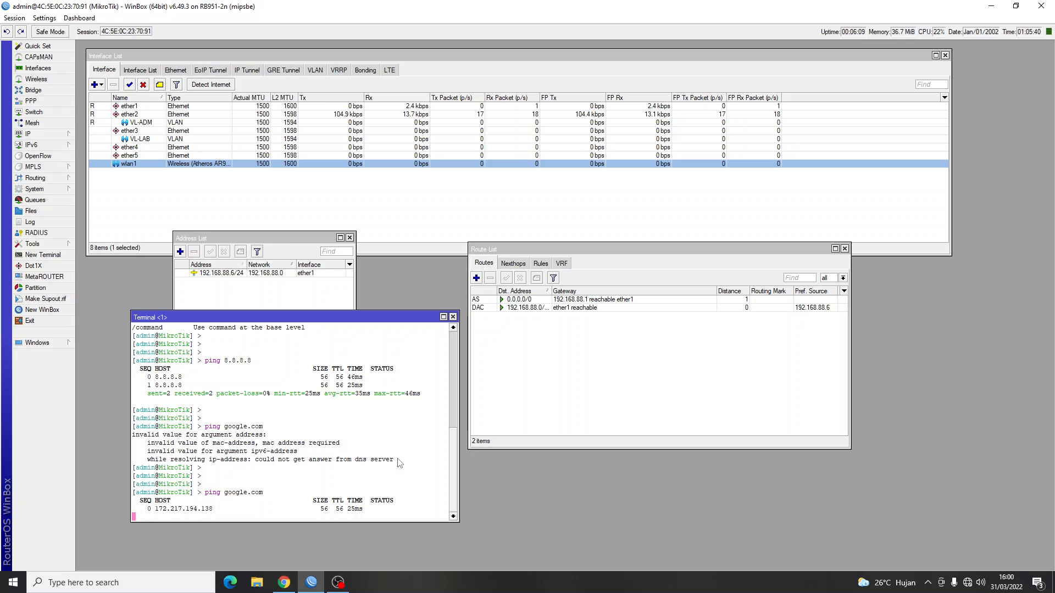
key("Return")
type("ping")
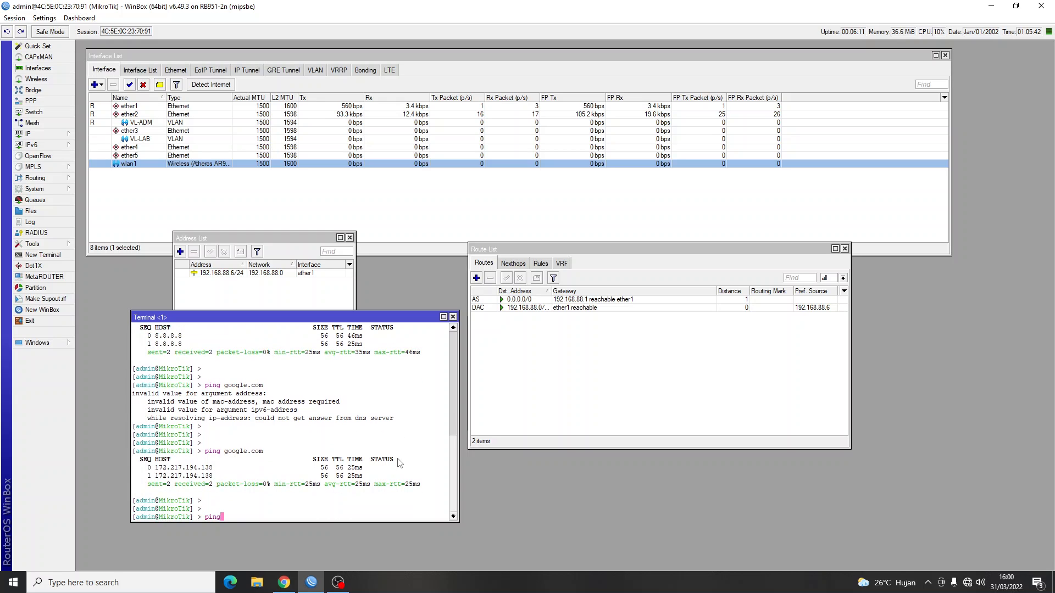
type(" mit.id")
key("Return")
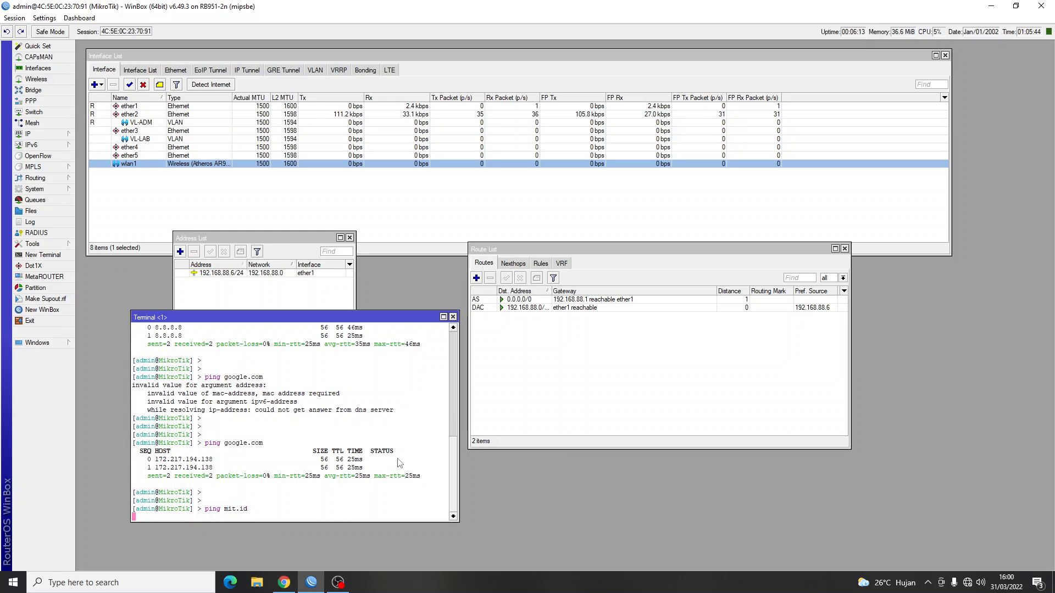
key("ctrl+c")
key("Return")
key("Return")
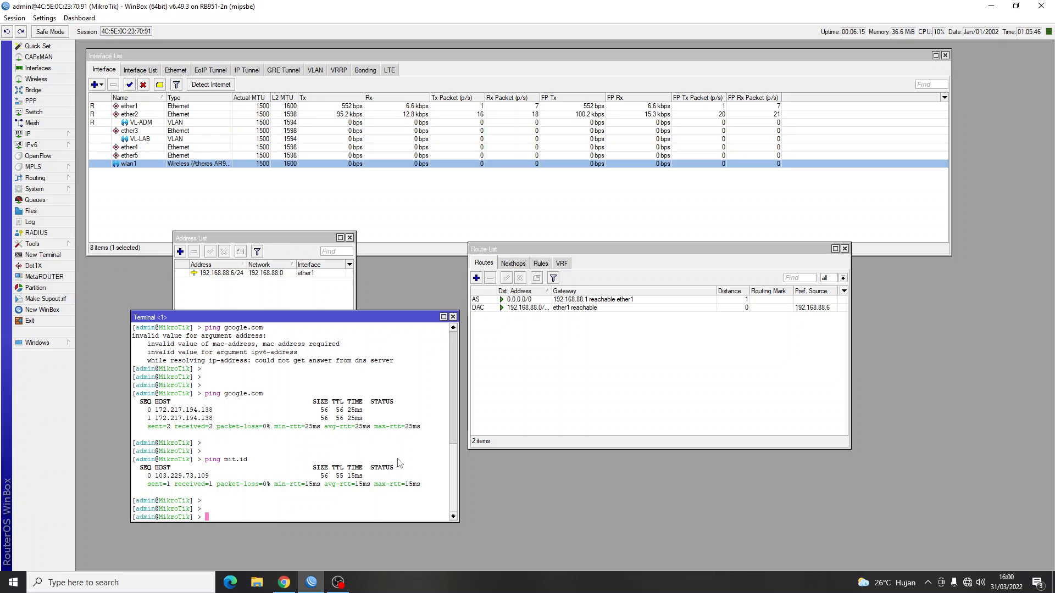
left_click(452, 317)
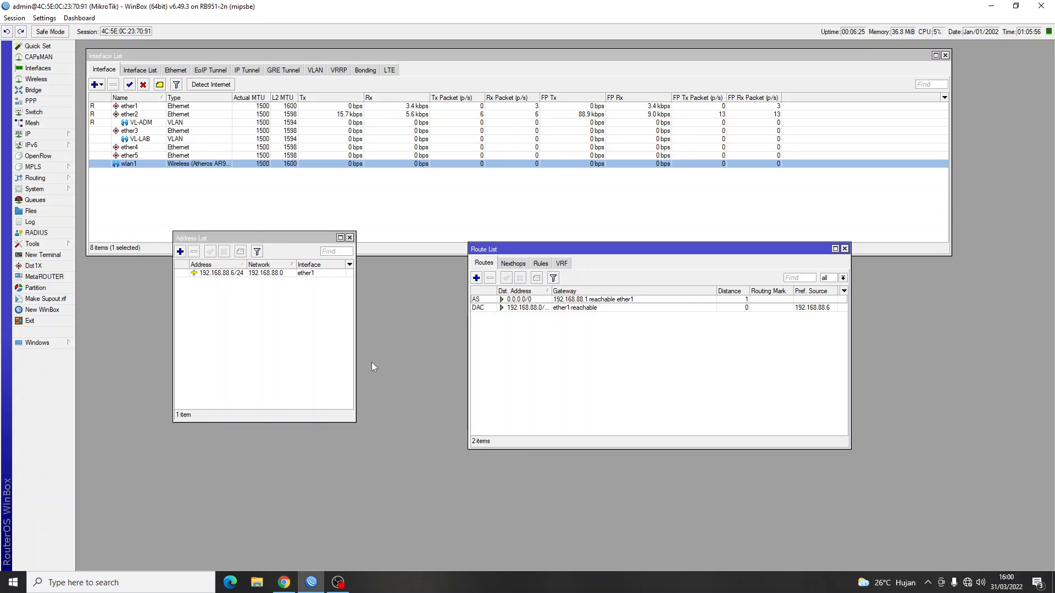
Start a new IP address and look up VLAN 10's ether2 address on the task sheet.
left_click(180, 251)
key("alt+Tab")
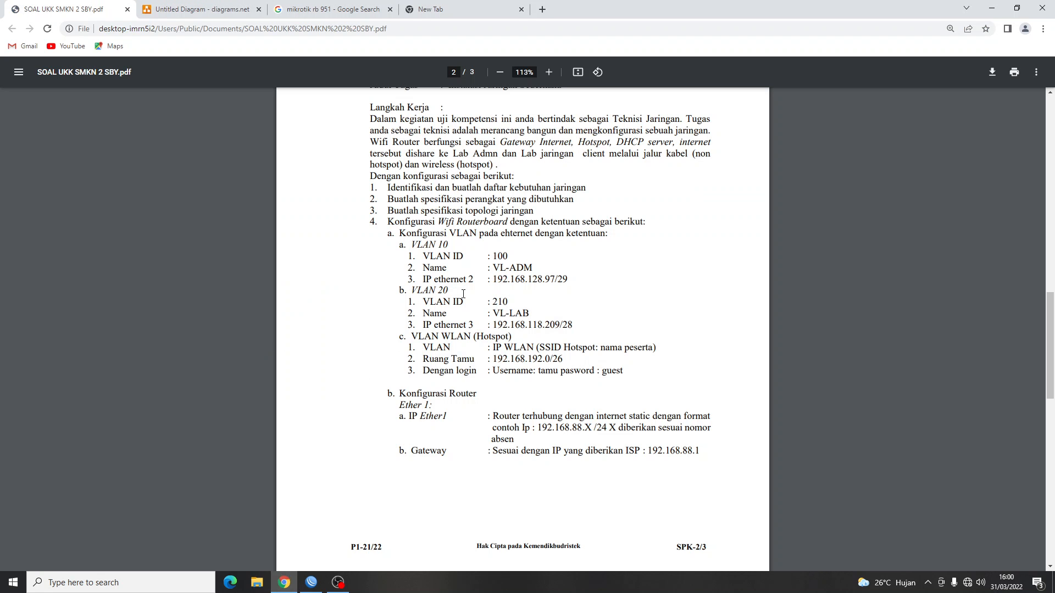
left_click_drag(412, 247, 447, 243)
left_click_drag(423, 279, 552, 277)
left_click(592, 291)
key("alt+Tab")
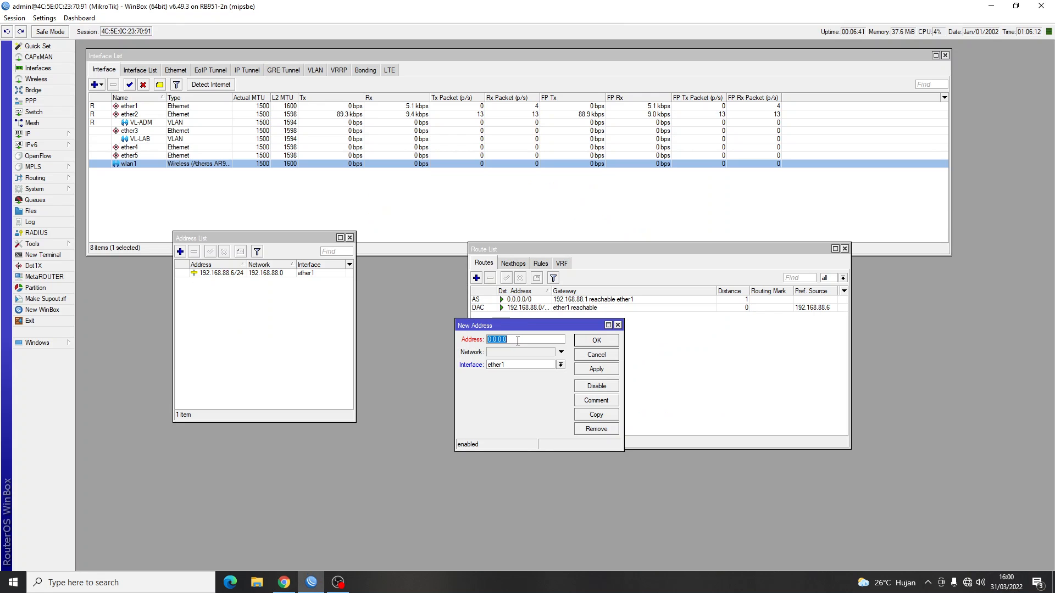
Enter the address 192.168.128.97/29, correcting a mistyped digit.
type("192.168.")
key("alt+Tab")
key("alt+Tab")
type("12")
key("BackSpace")
type("92.168")
key("alt+Tab")
key("alt+Tab")
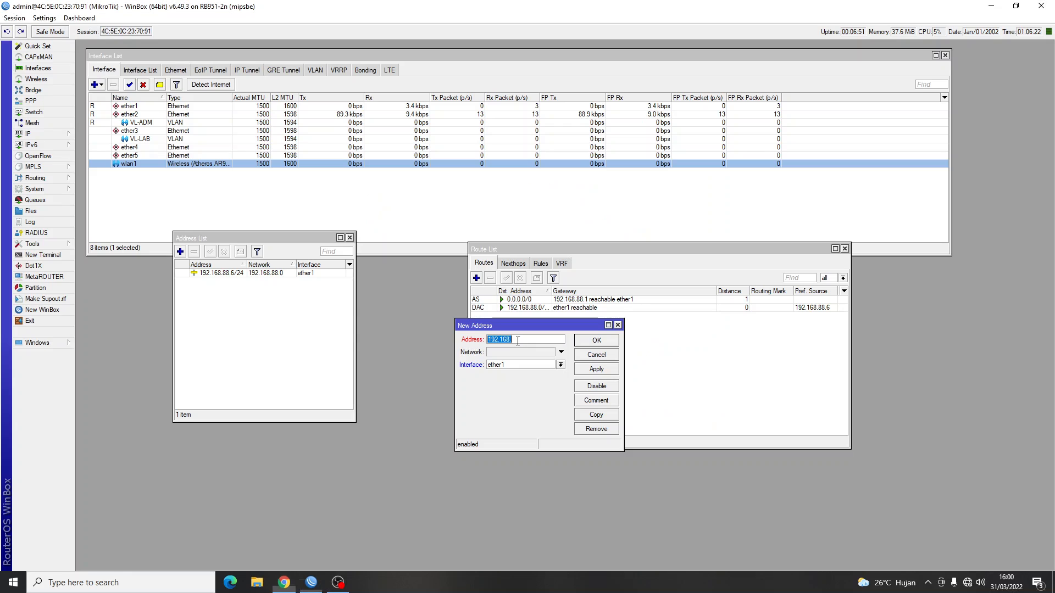
left_click(518, 341)
type(".128.")
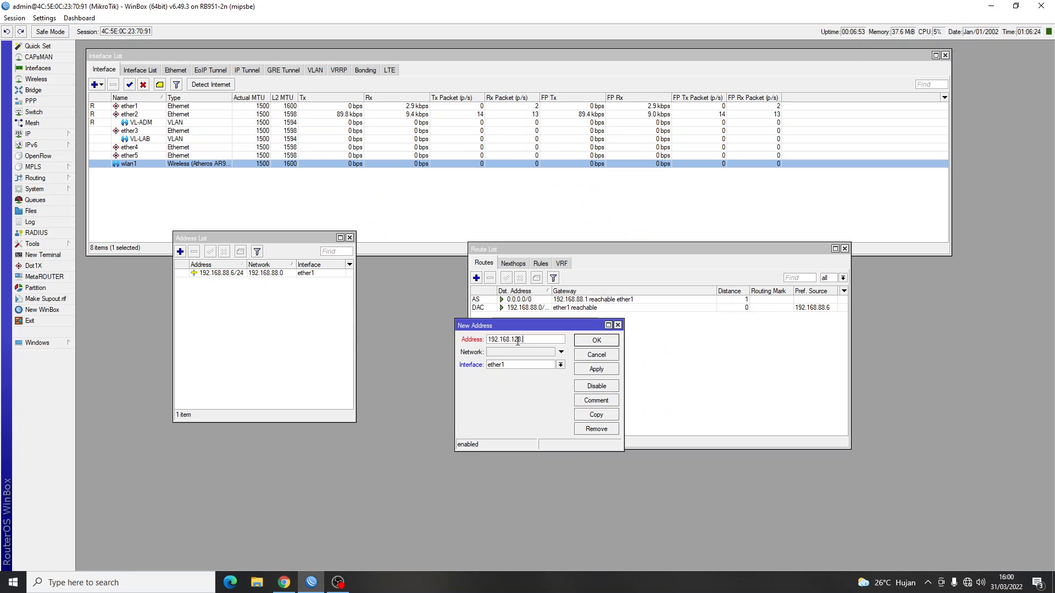
type("97/29")
Assign the address to interface VL-ADM, confirming the VLAN name on the task sheet.
key("alt+Tab")
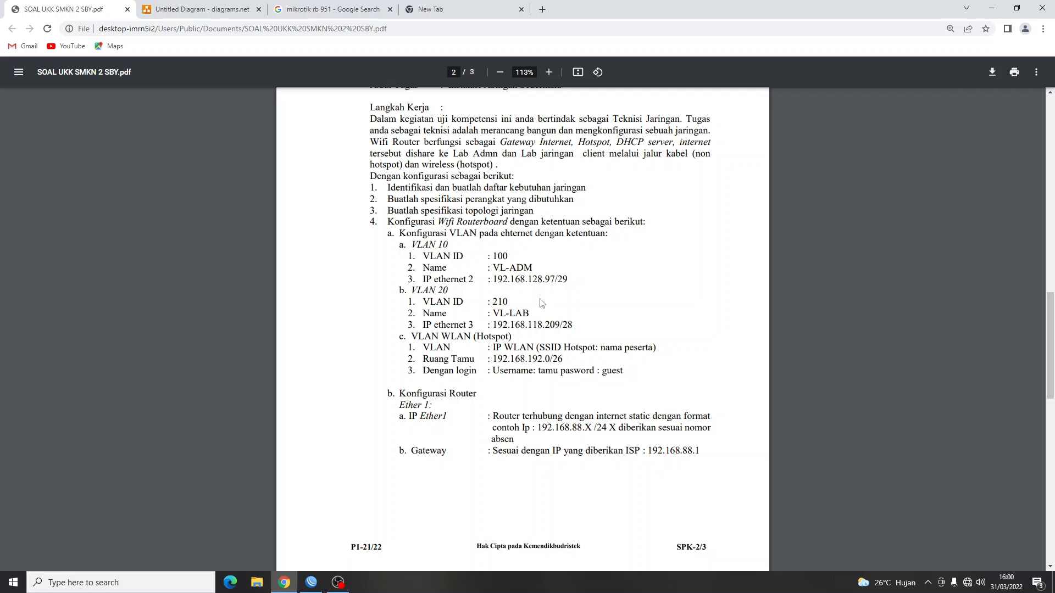
key("alt+Tab")
left_click(505, 367)
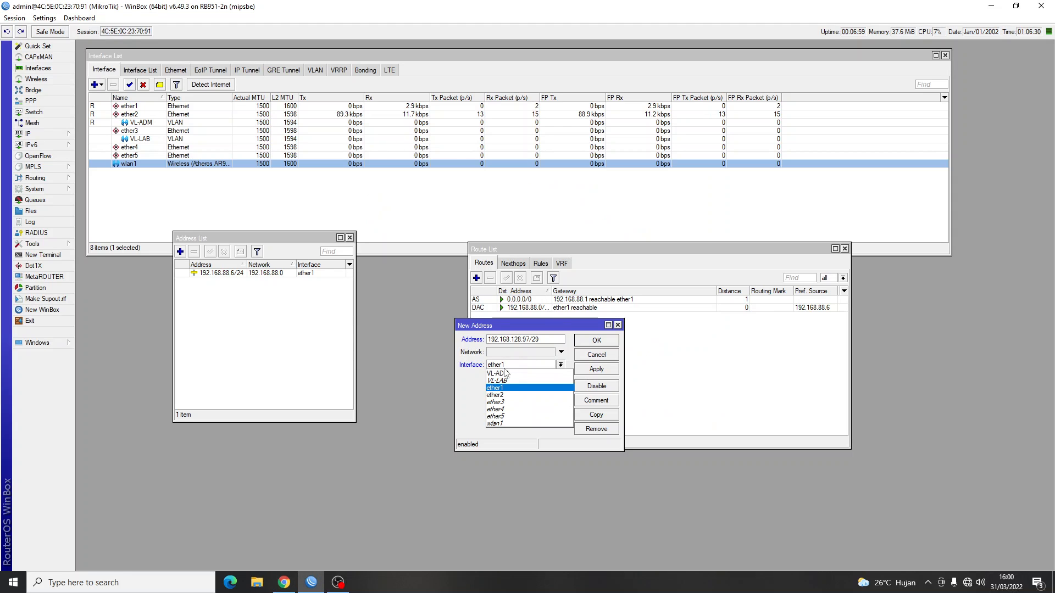
left_click(508, 379)
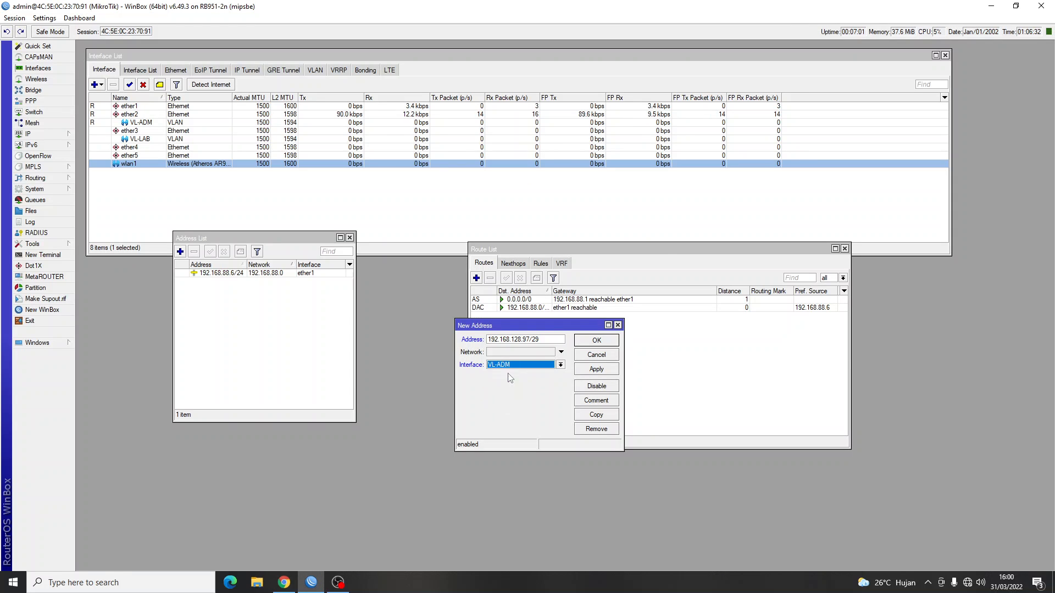
key("alt+Tab")
left_click_drag(532, 269, 496, 270)
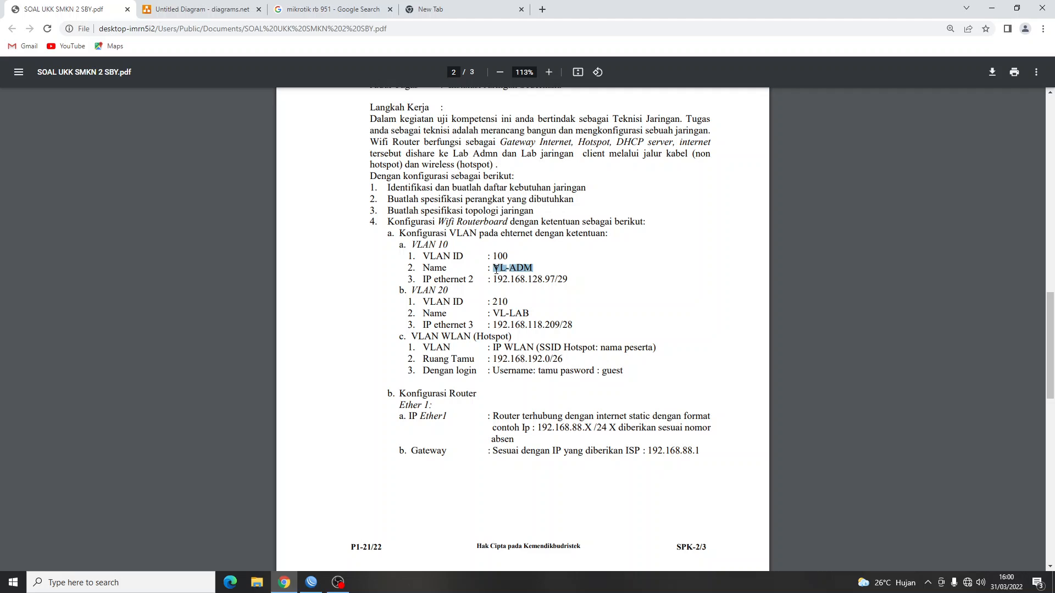
key("alt+Tab")
Save the 192.168.128.97/29 VL-ADM address and enter the new address 192.168.118.209/28.
left_click(588, 338)
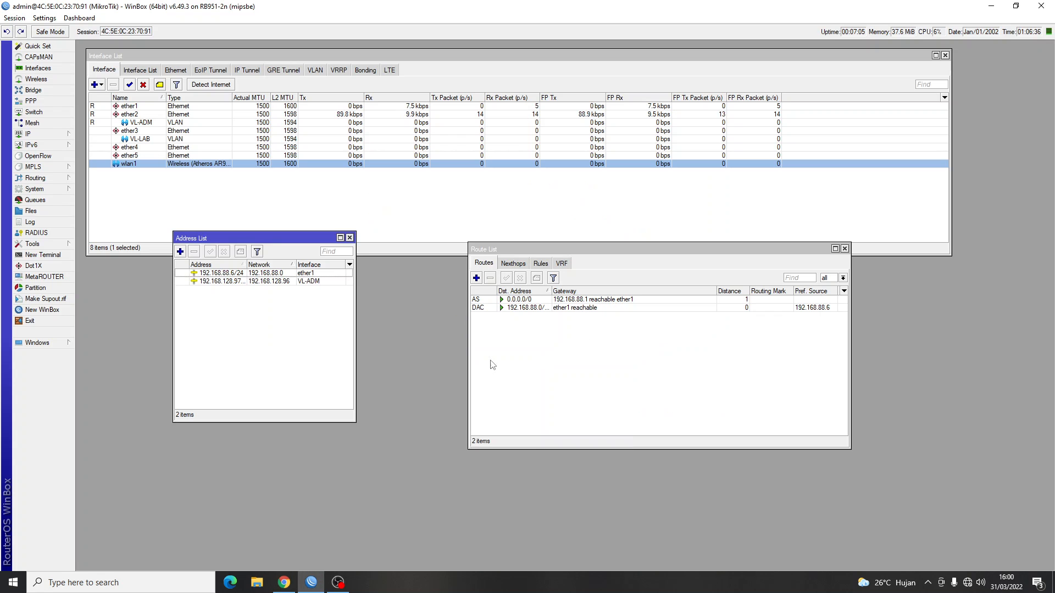
left_click(180, 252)
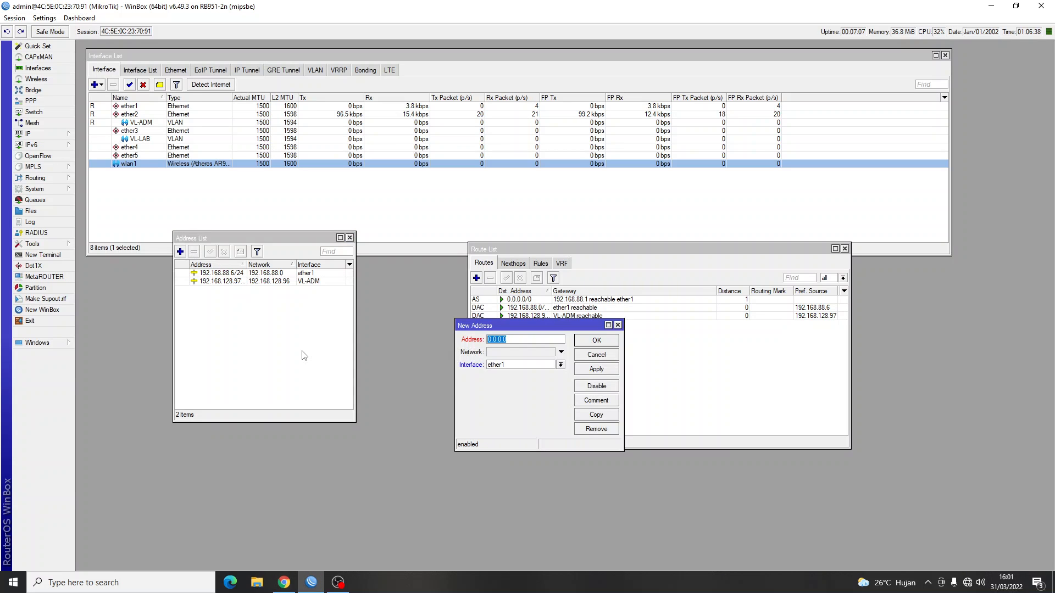
type("192.168.")
key("alt+Tab")
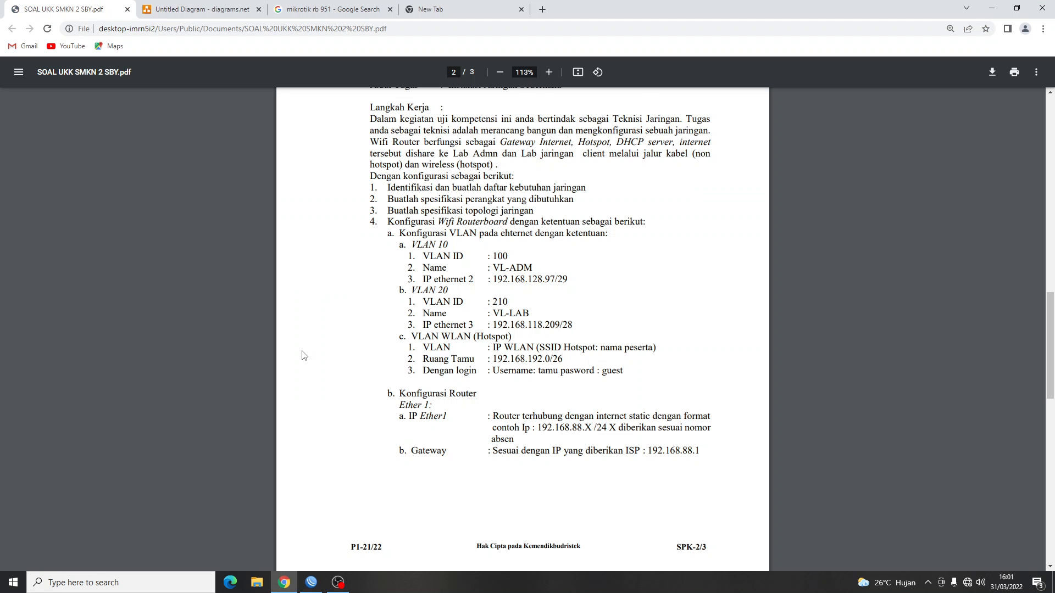
key("alt+Tab")
type("1")
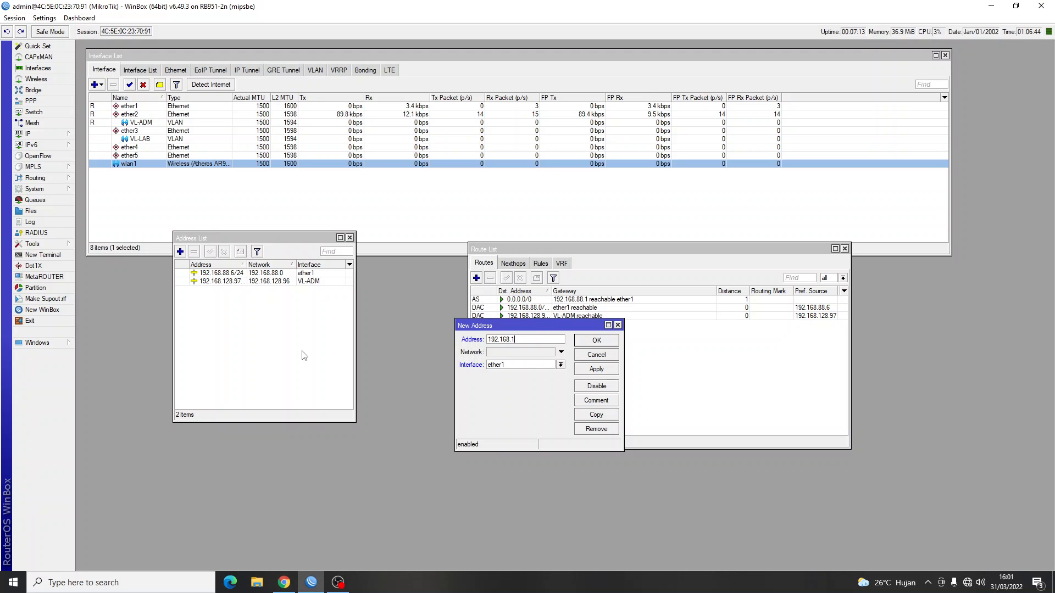
type("1")
type(".20")
key("alt+Tab")
key("alt+Tab")
type("9/28")
Assign 192.168.118.209/28 to the VL-LAB interface and save it.
key("alt+Tab")
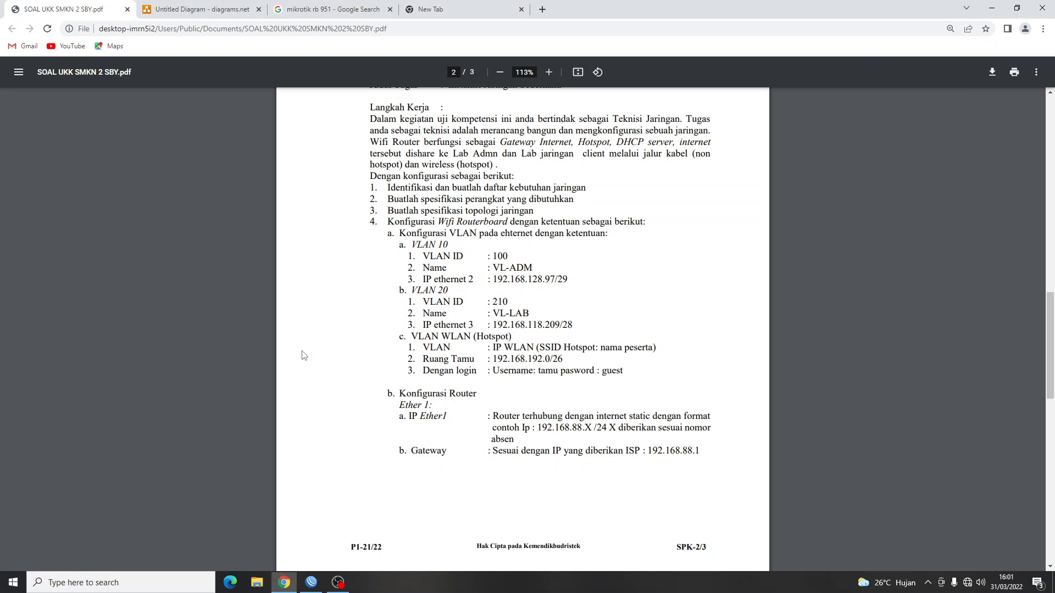
key("alt+Tab")
left_click(530, 365)
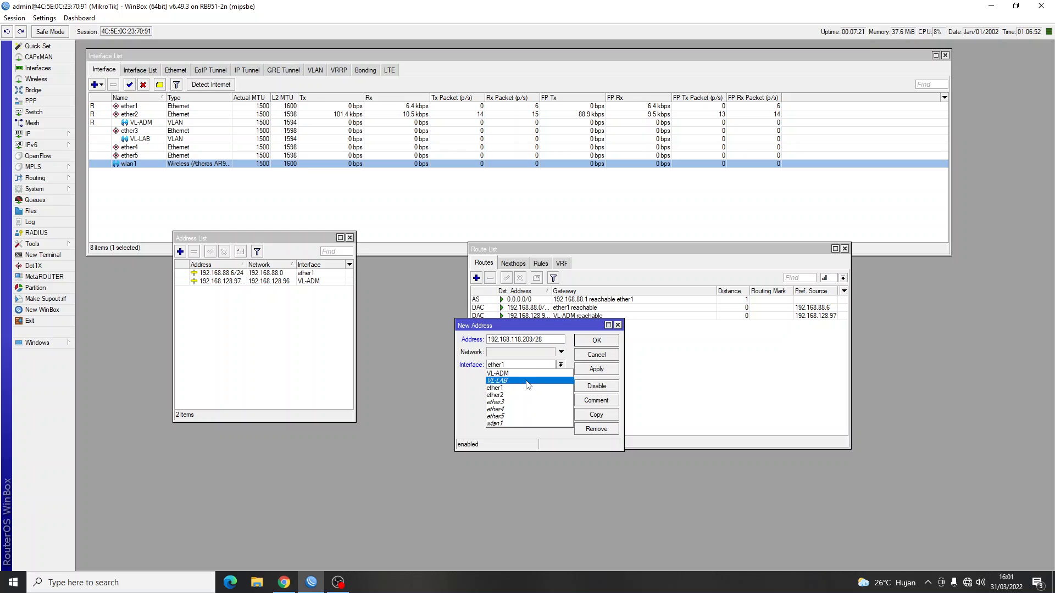
left_click(526, 382)
key("alt+Tab")
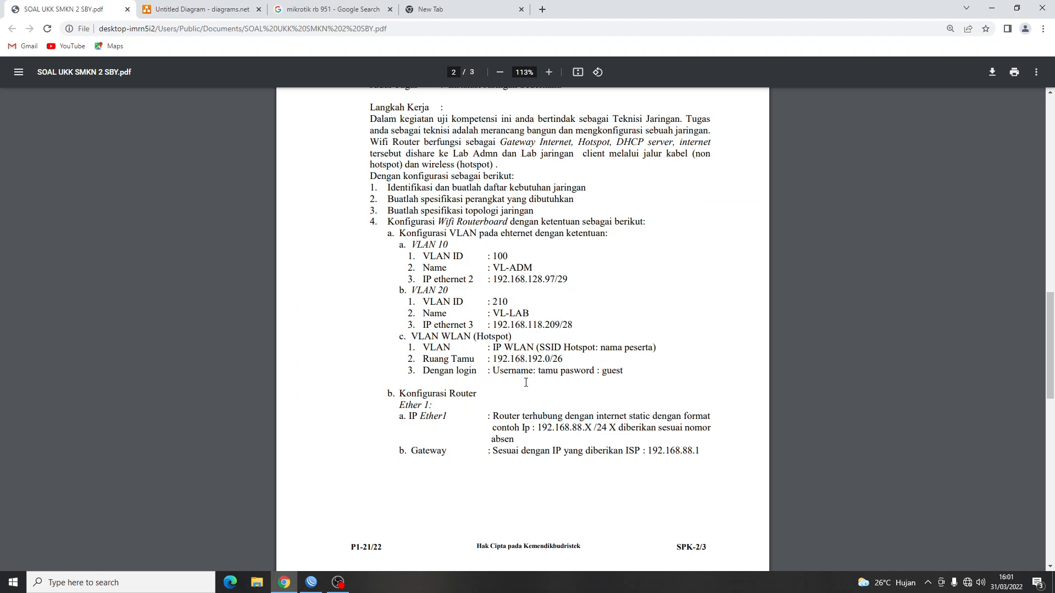
key("alt+Tab")
left_click(607, 345)
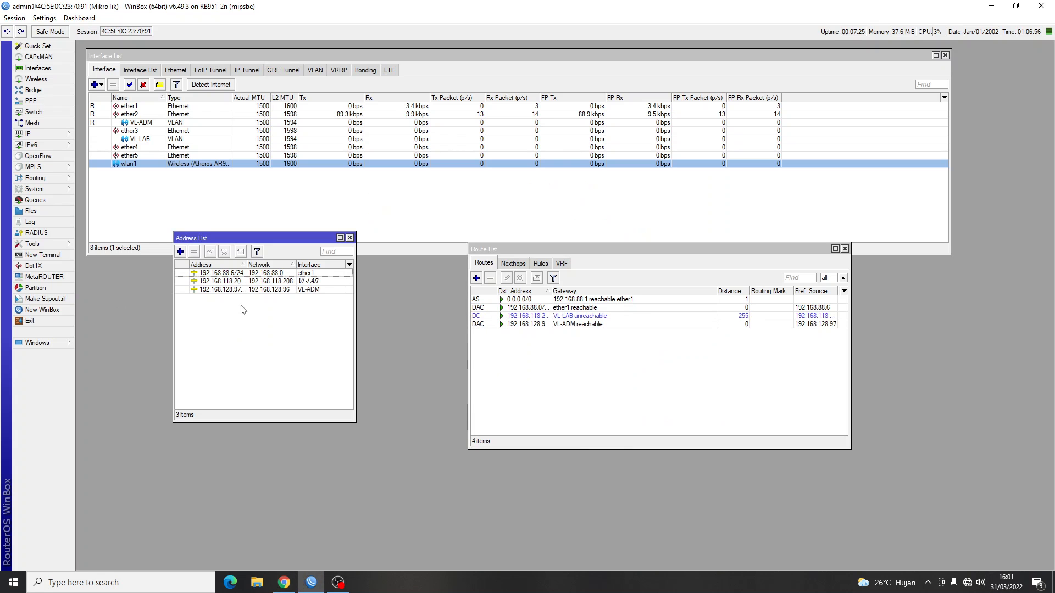
Start a new address entry and look up the 192.168.192.0/26 guest network on the task sheet.
left_click(180, 252)
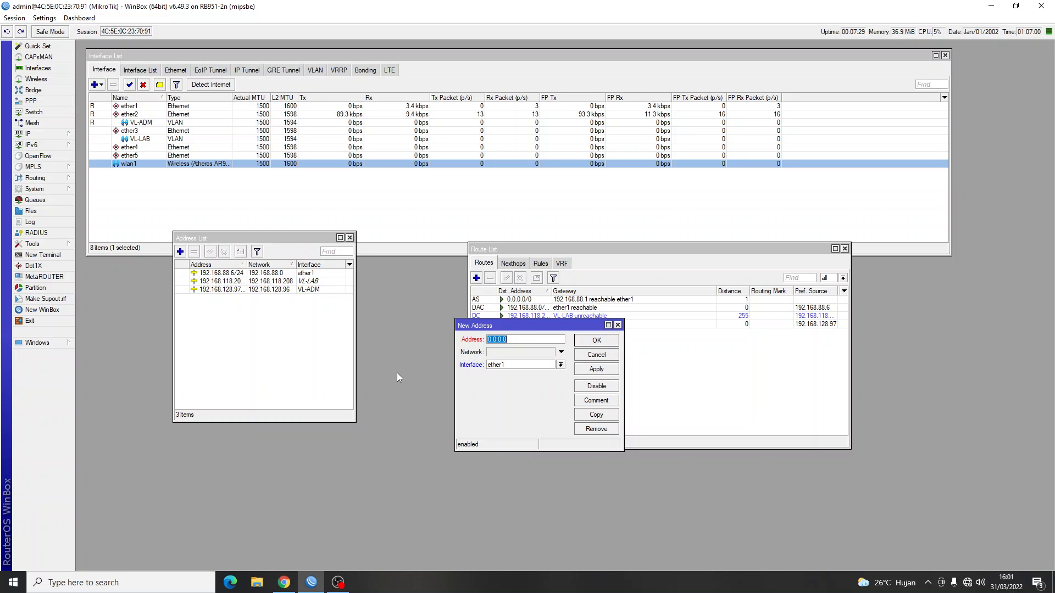
key("alt+Tab")
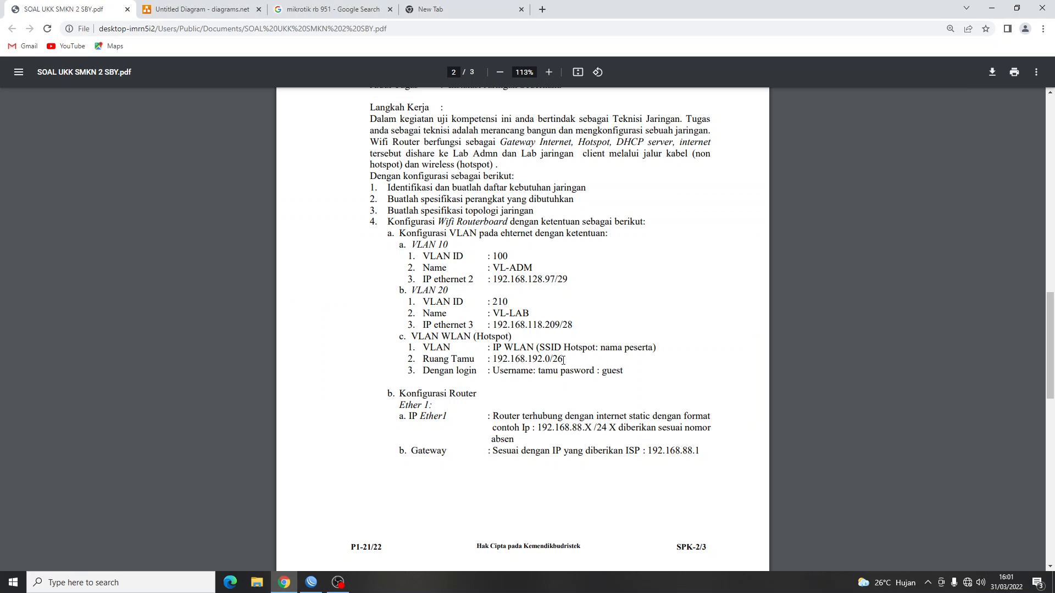
mouse_move(563, 360)
left_mouse_down()
mouse_move(493, 360)
mouse_move(545, 361)
left_mouse_up()
left_click(542, 362)
left_click_drag(568, 357, 498, 359)
left_click(560, 360)
key("alt+Tab")
Enter 192.168.192.1/26 on interface wlan1 and save the address.
type("10")
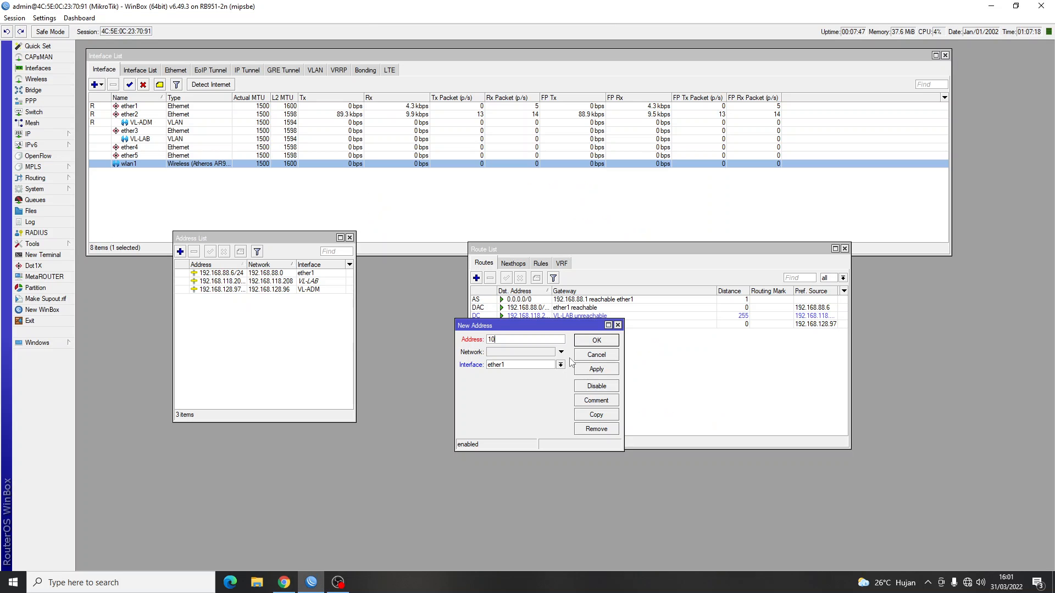
key("BackSpace")
type("92.168.192")
key("alt+Tab")
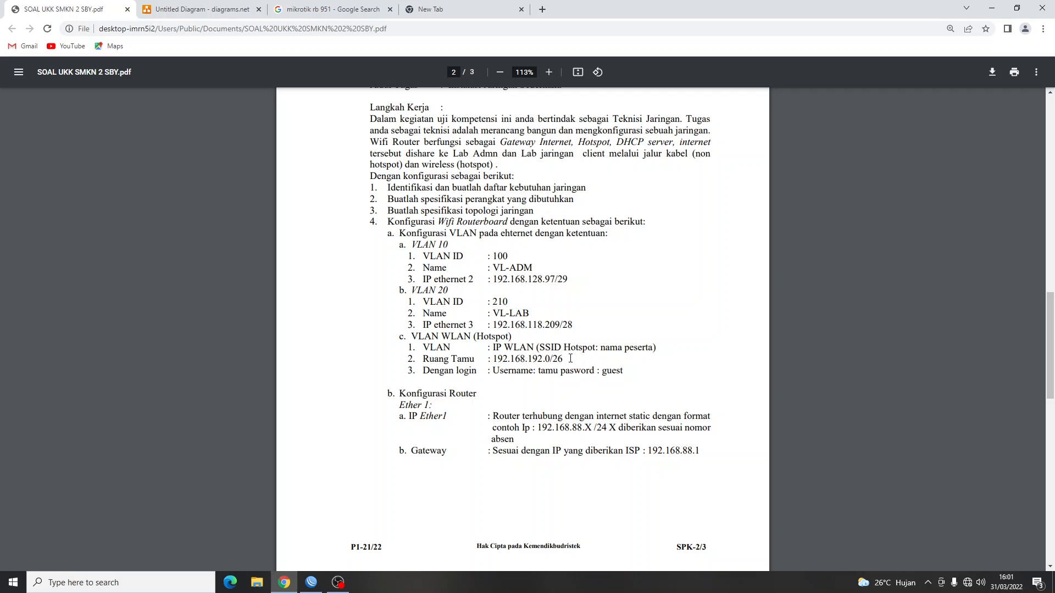
key("alt+Tab")
type("192.1")
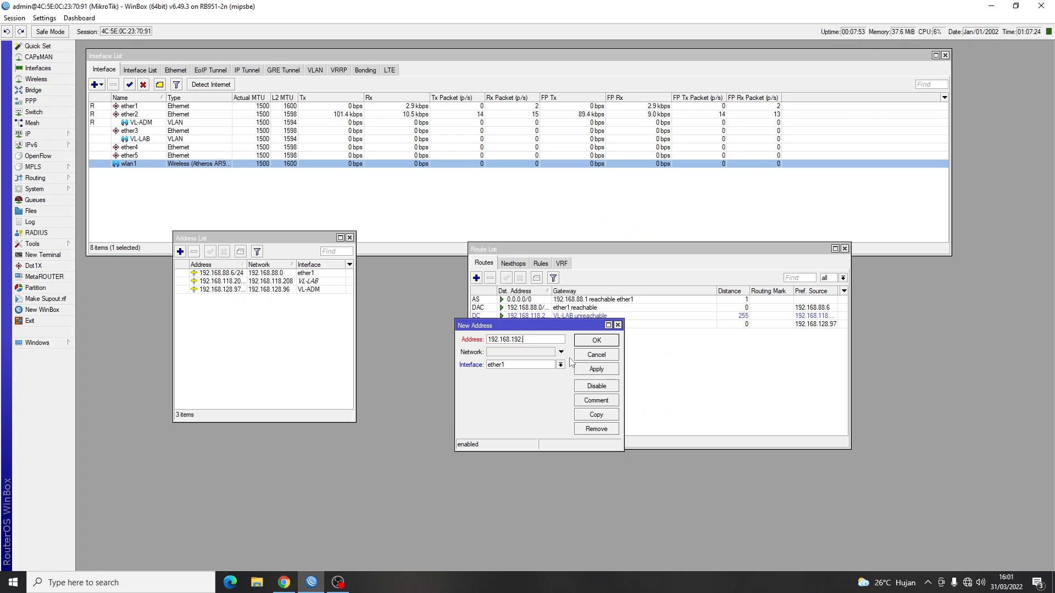
type("/26")
key("alt+Tab")
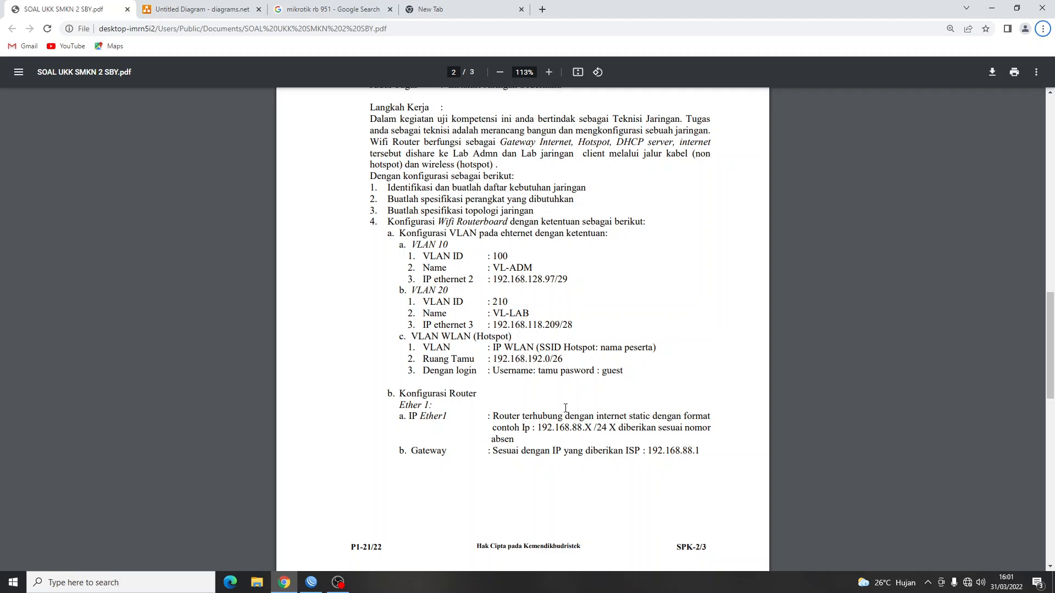
key("alt+Tab")
left_click(552, 366)
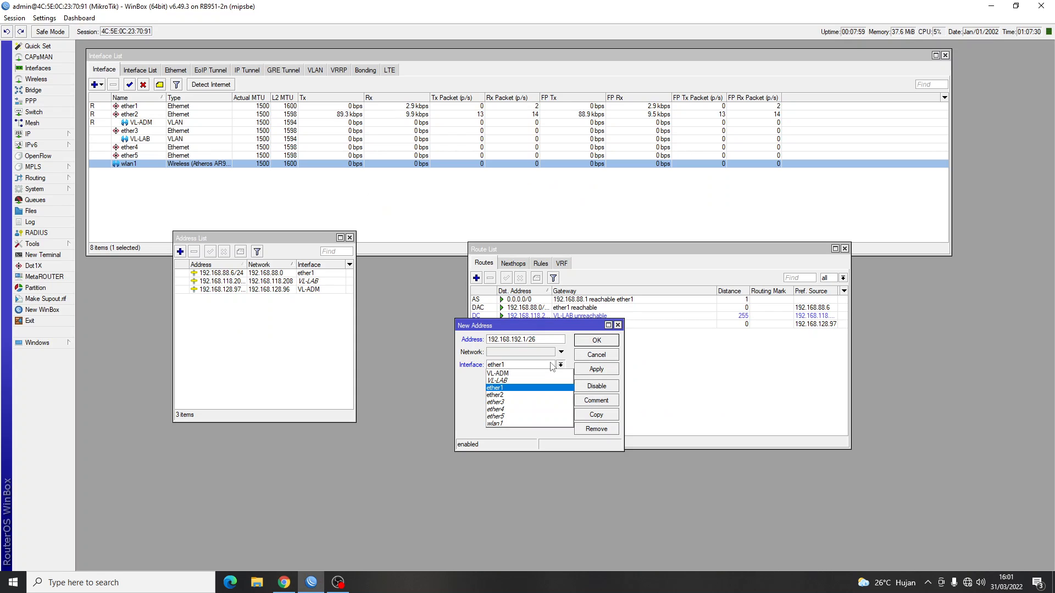
left_click(528, 424)
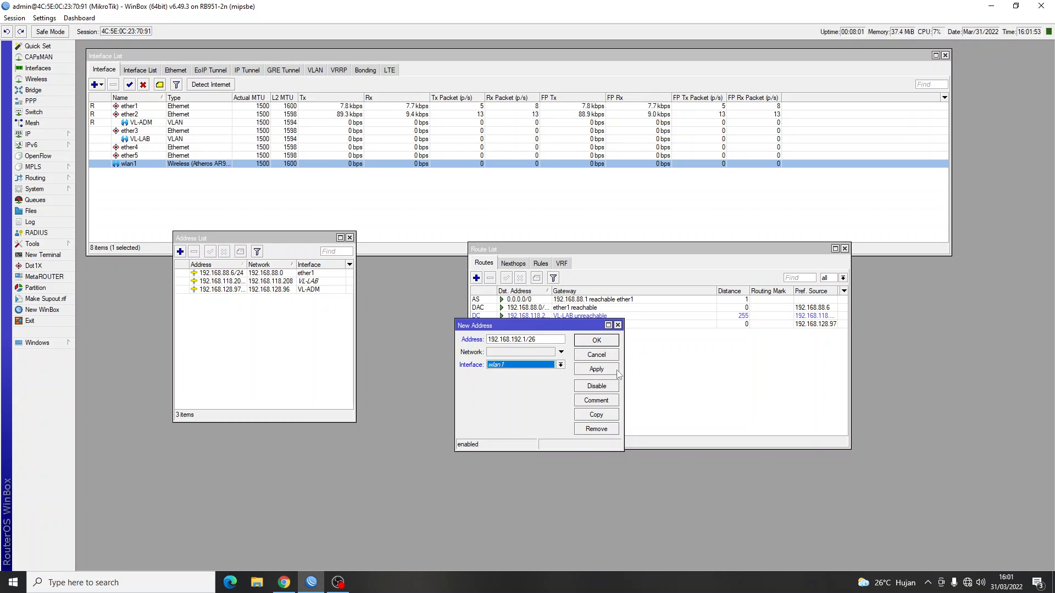
left_click(596, 341)
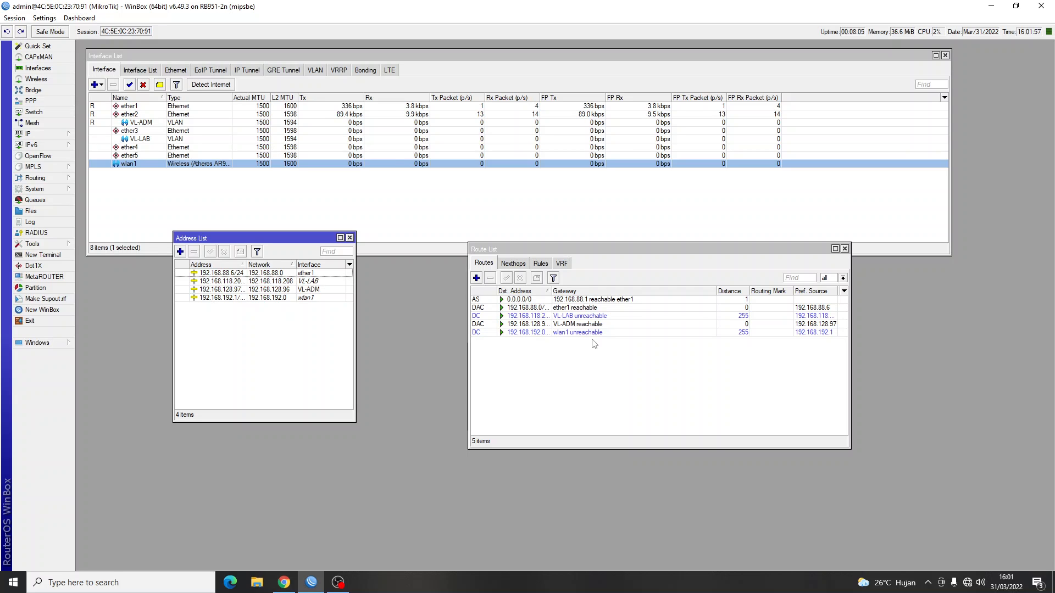
key("alt+Tab")
key("alt+Tab")
Close the Address and Route lists and set wlan1 to ap bridge mode.
left_click(349, 238)
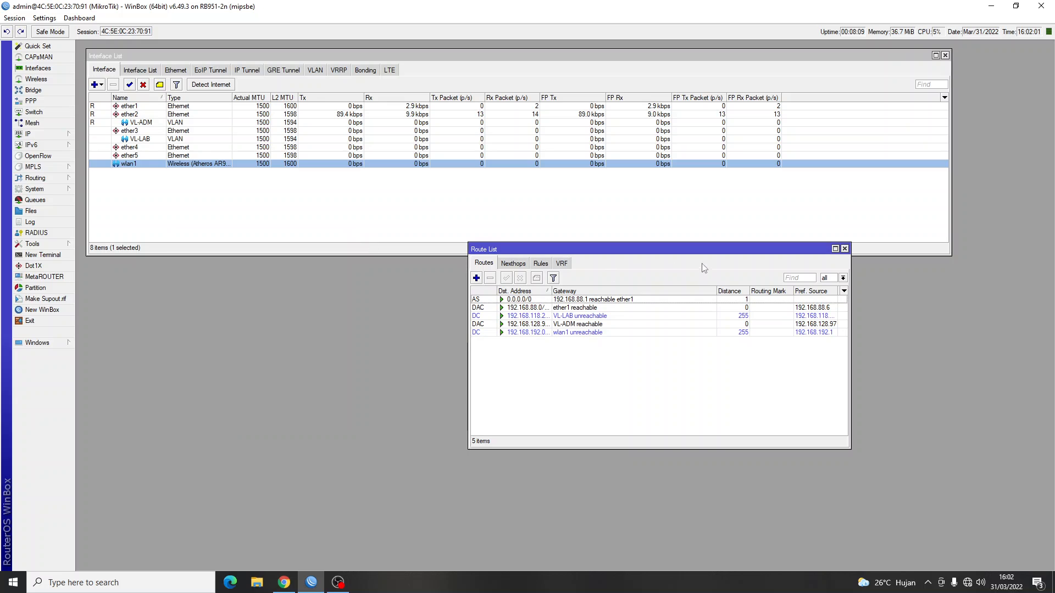
left_click(844, 249)
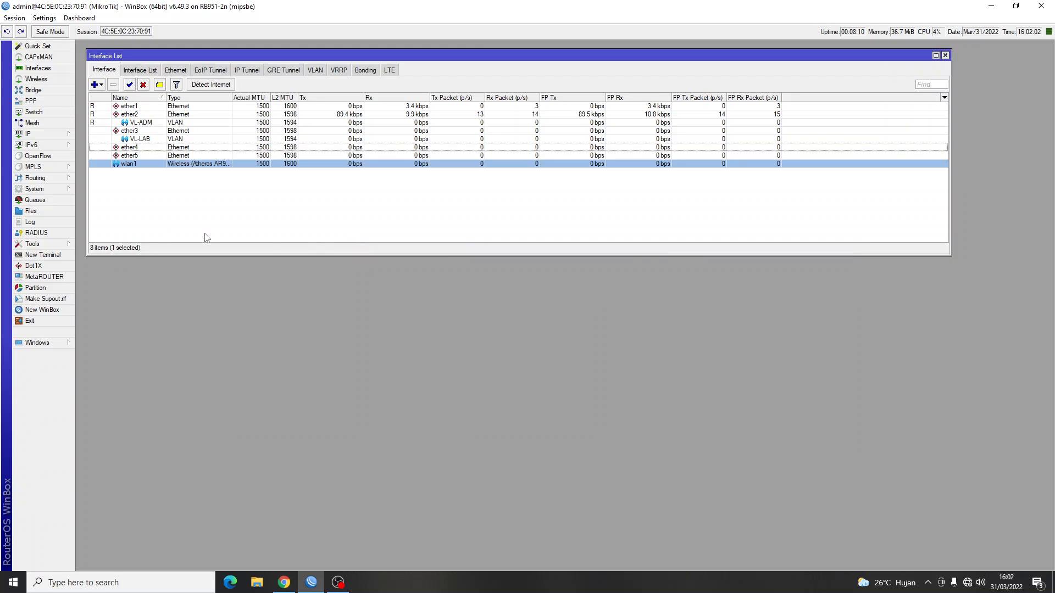
double_click(130, 164)
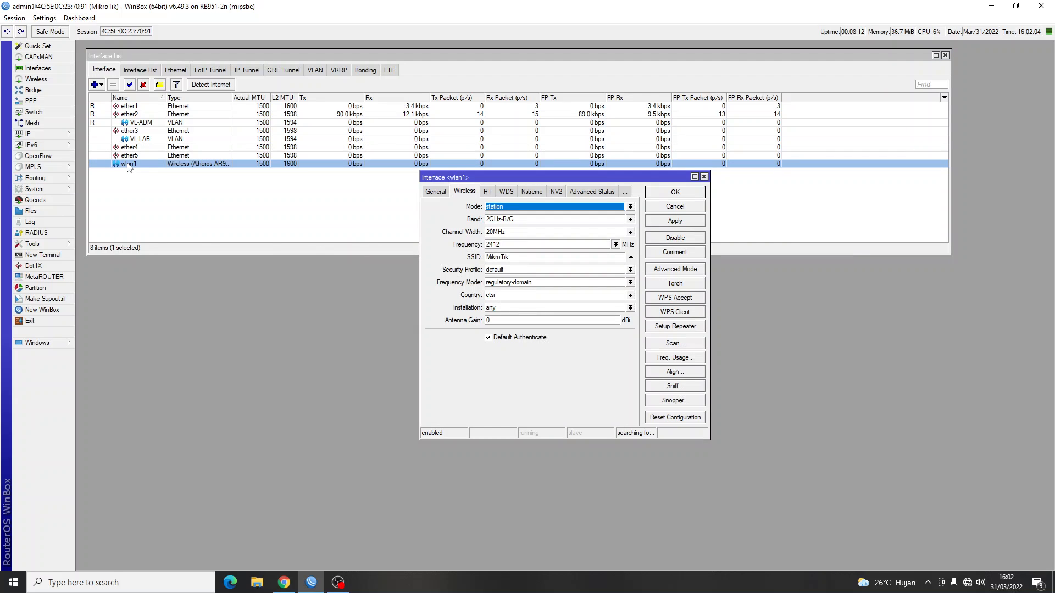
left_click(434, 192)
left_click(463, 192)
left_click(493, 209)
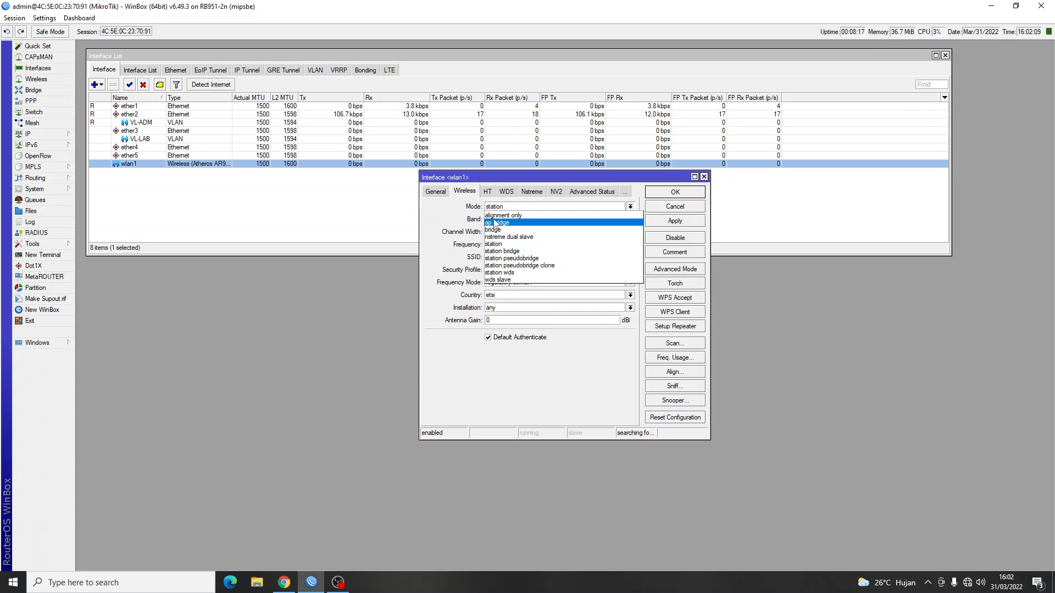
left_click(496, 226)
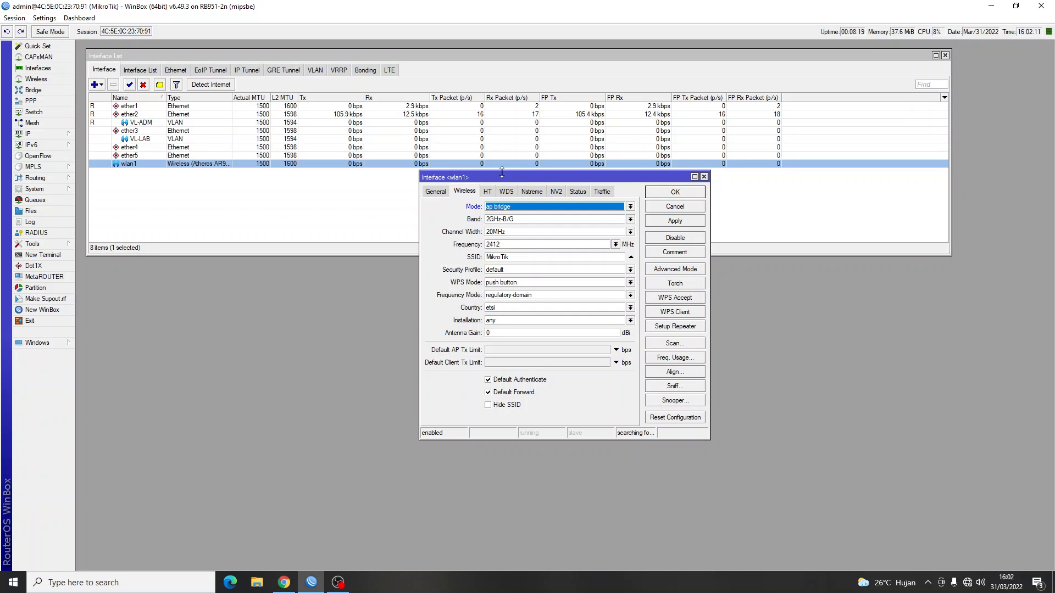
Set wlan1's band to 2GHz-B/G/N and replace SSID MikroTik with AFIF.
left_click_drag(501, 175, 260, 203)
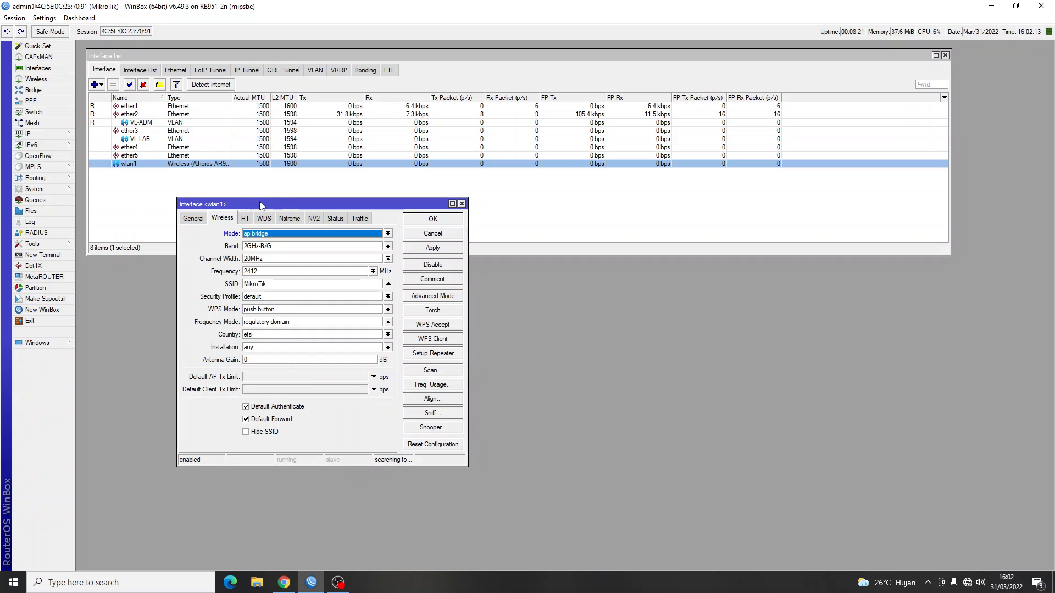
left_click(274, 246)
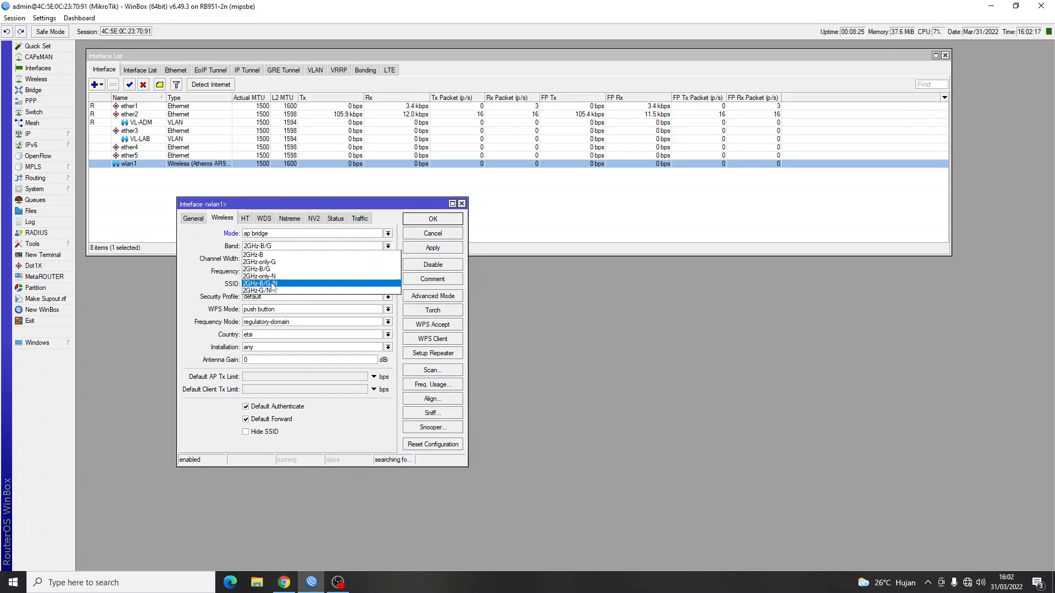
left_click(273, 283)
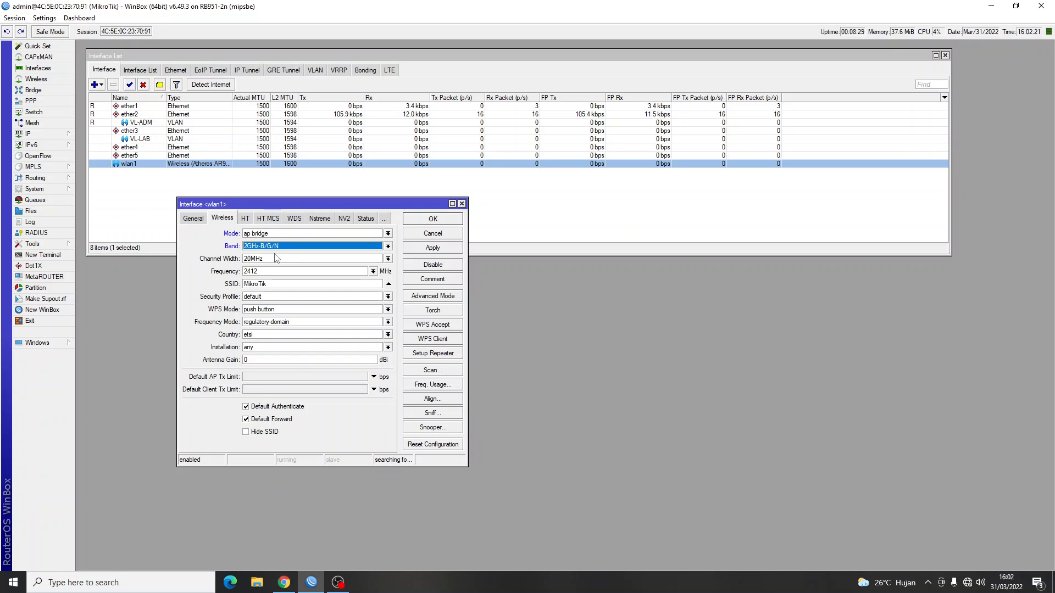
double_click(279, 287)
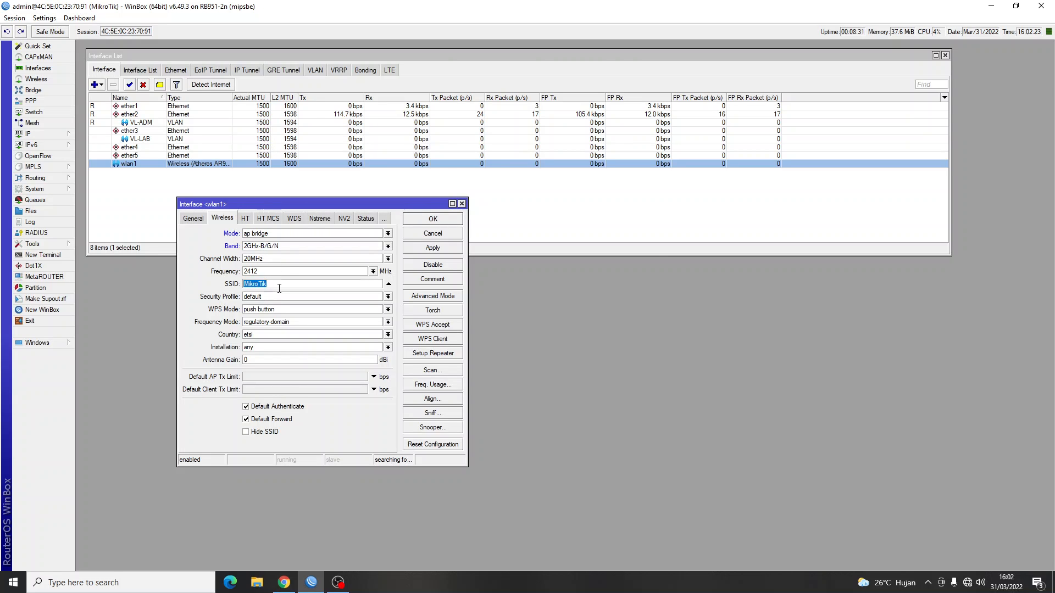
key("alt+Tab")
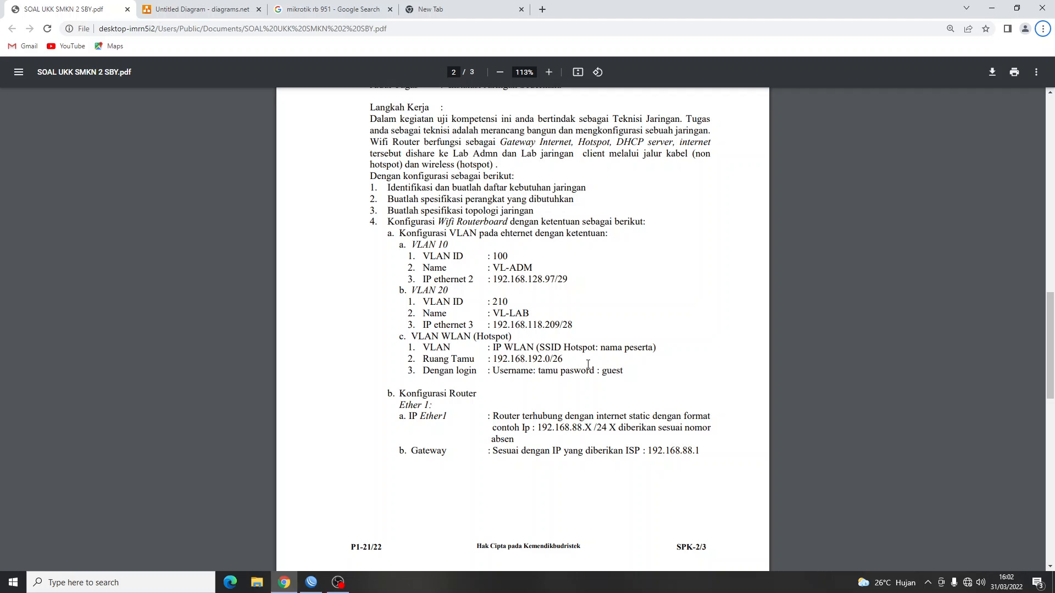
left_click_drag(602, 351, 654, 354)
key("alt+Tab")
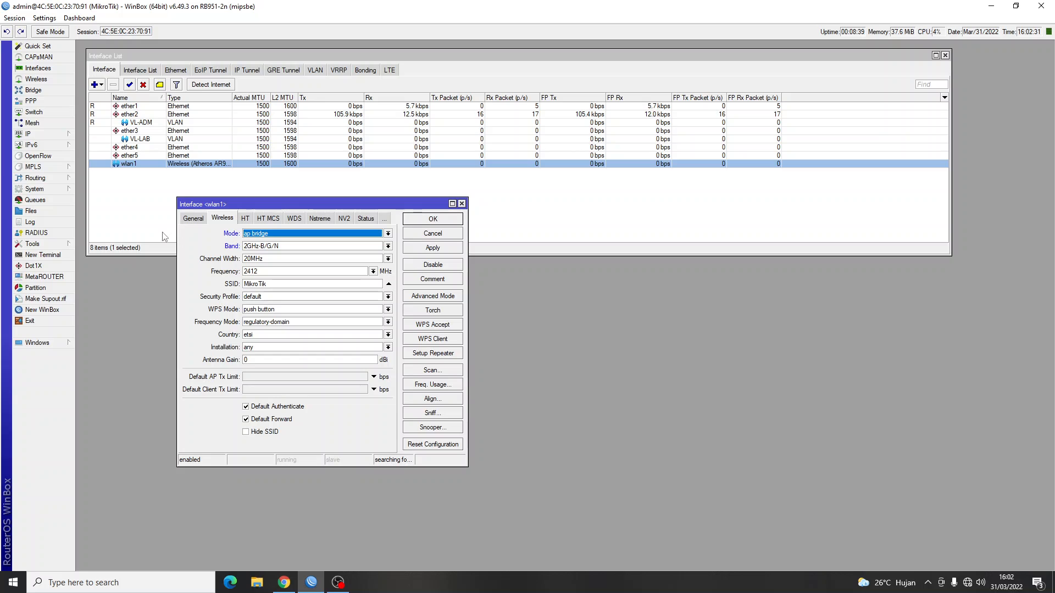
double_click(306, 286)
type("AFIF")
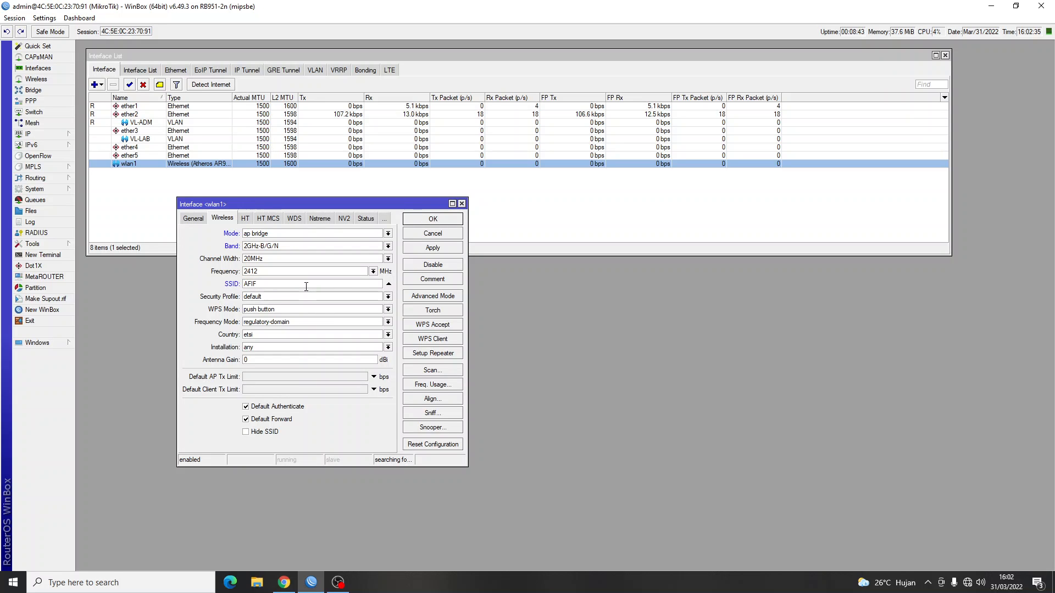
key("alt+Tab")
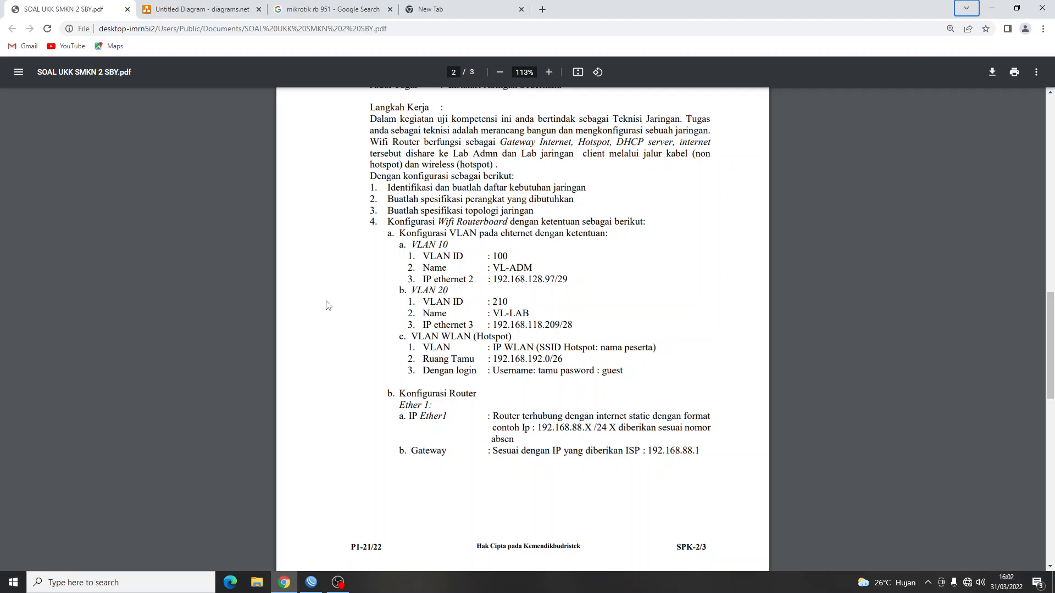
key("alt+Tab")
Save the wlan1 wireless settings and review the guest Hotspot requirement on the task sheet.
left_click(442, 218)
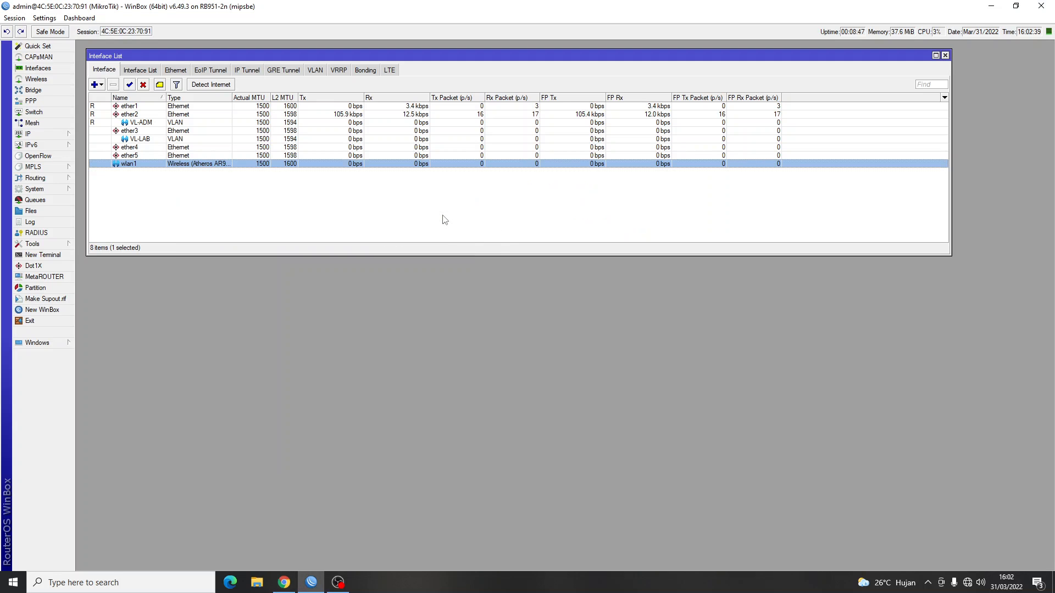
key("alt+Tab")
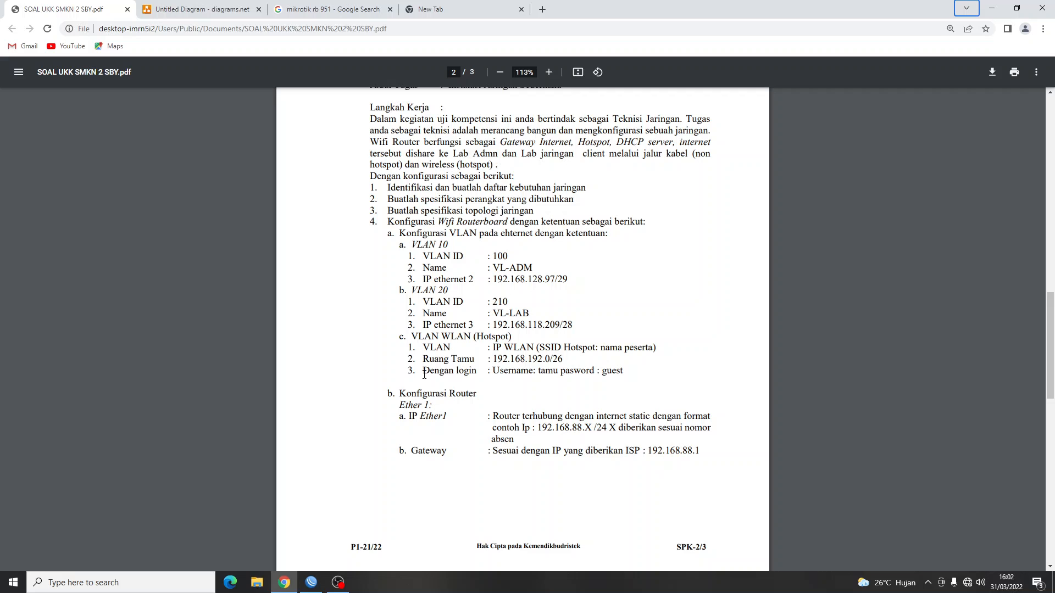
left_click_drag(410, 370, 625, 380)
left_click(511, 348)
left_click_drag(475, 336, 511, 336)
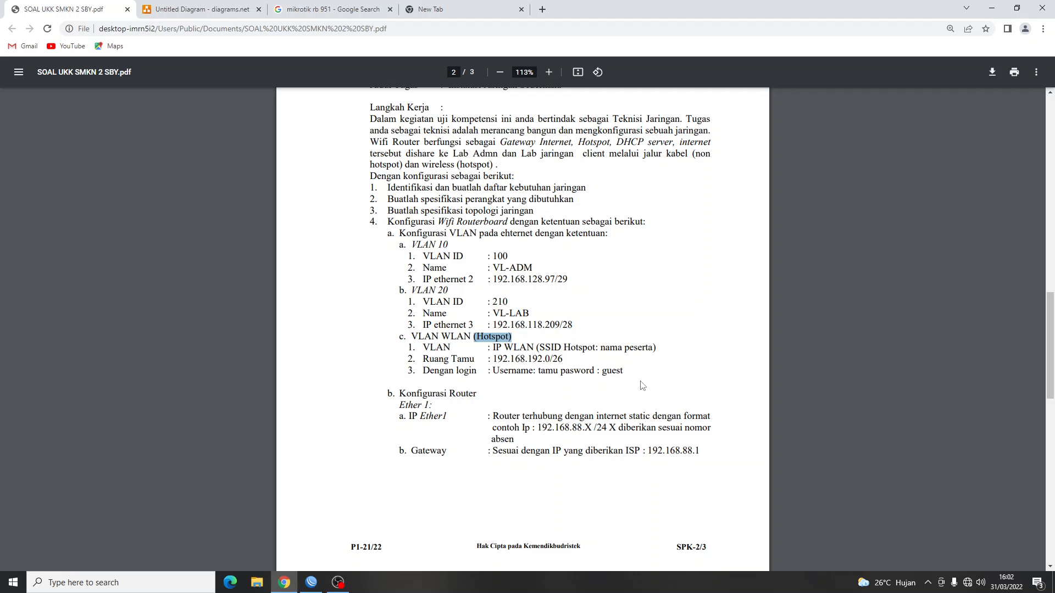
key("alt+Tab")
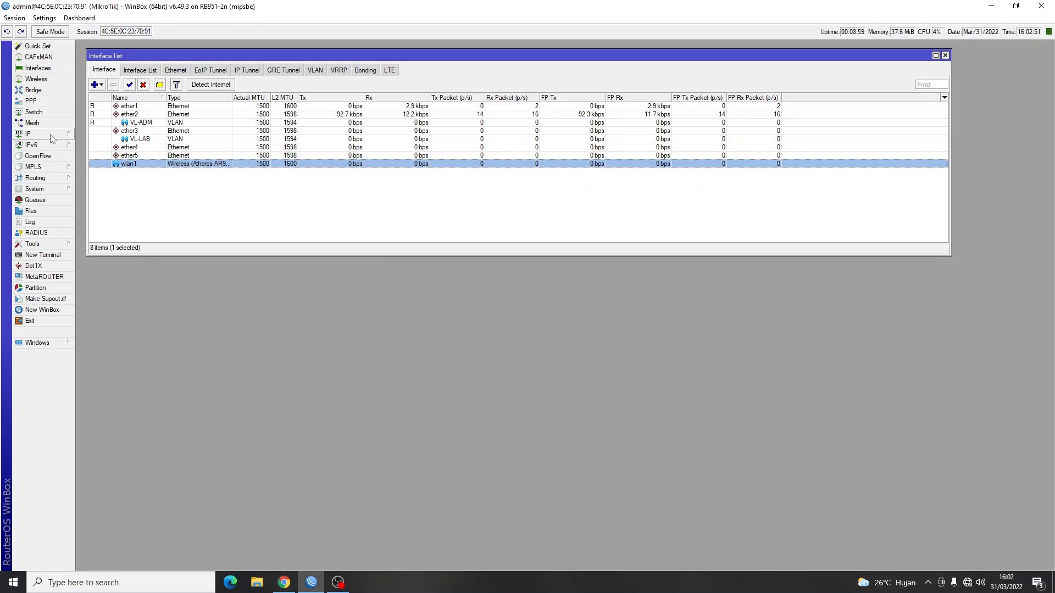
Run Hotspot Setup on wlan1, accepting the default local network address.
left_click(34, 134)
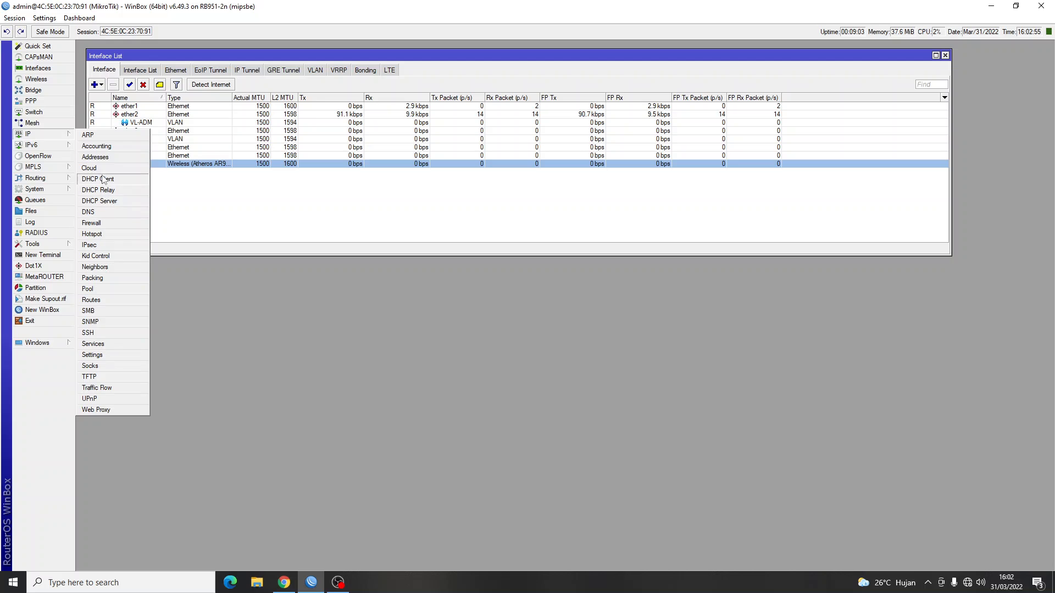
left_click(94, 234)
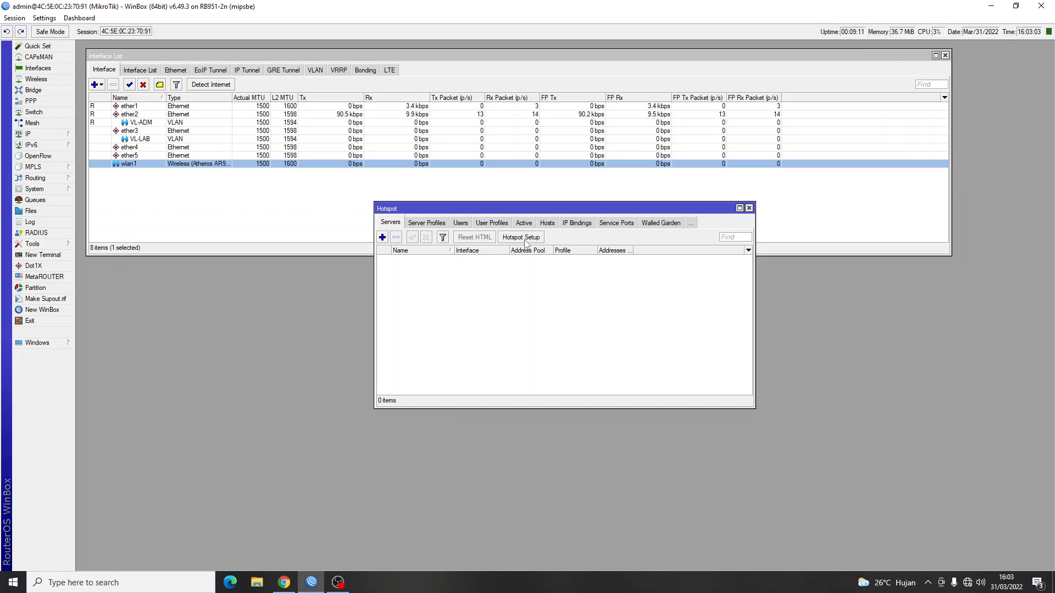
left_click(526, 243)
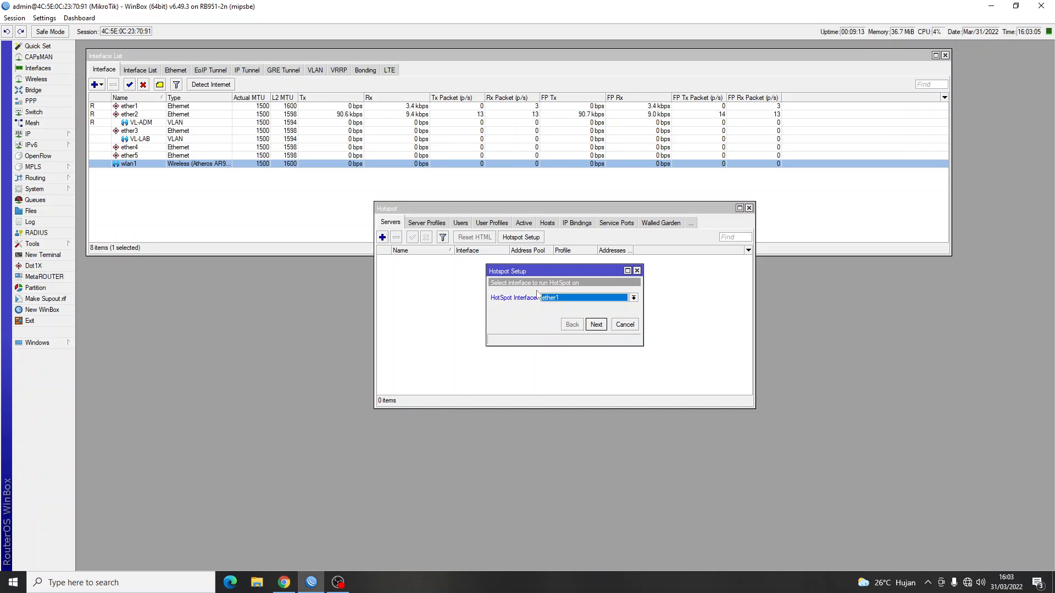
left_click(607, 298)
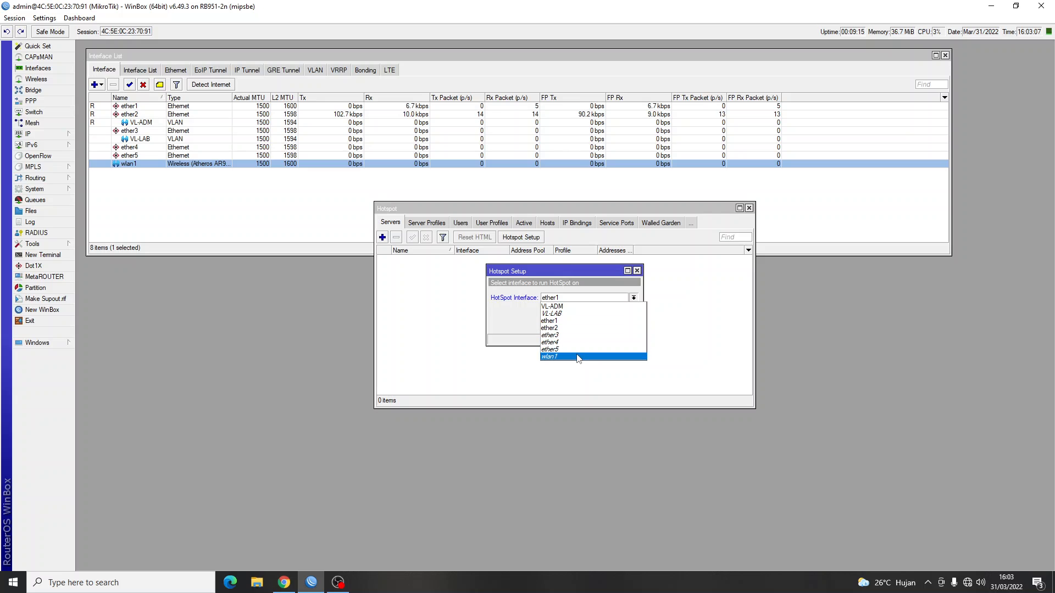
left_click(583, 357)
left_click(596, 325)
left_click(596, 325)
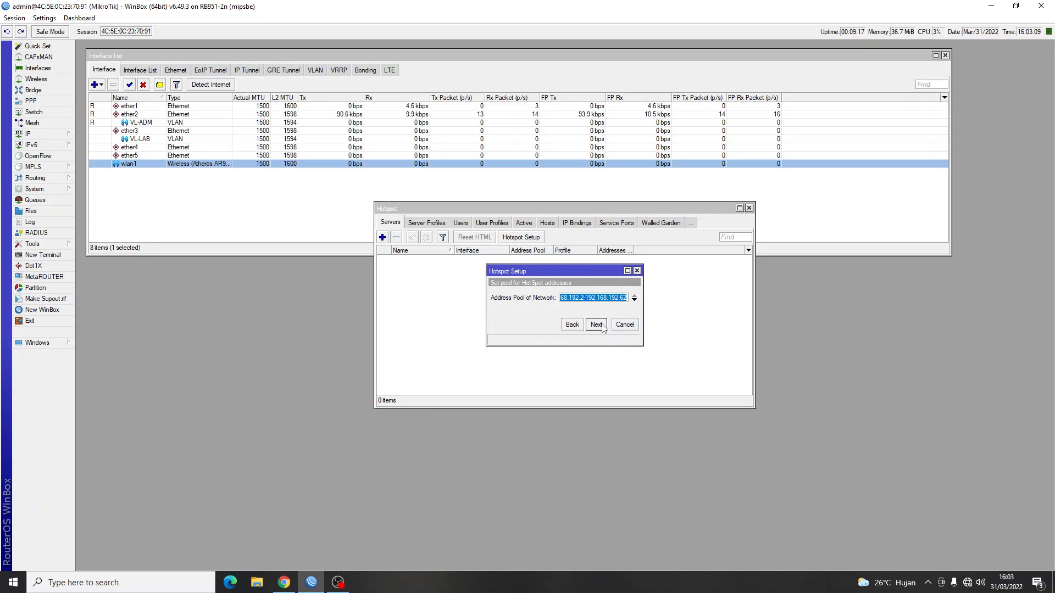
Change the hotspot pool's end address to end in .4, skipping certificate and SMTP.
left_click(629, 298)
key("BackSpace")
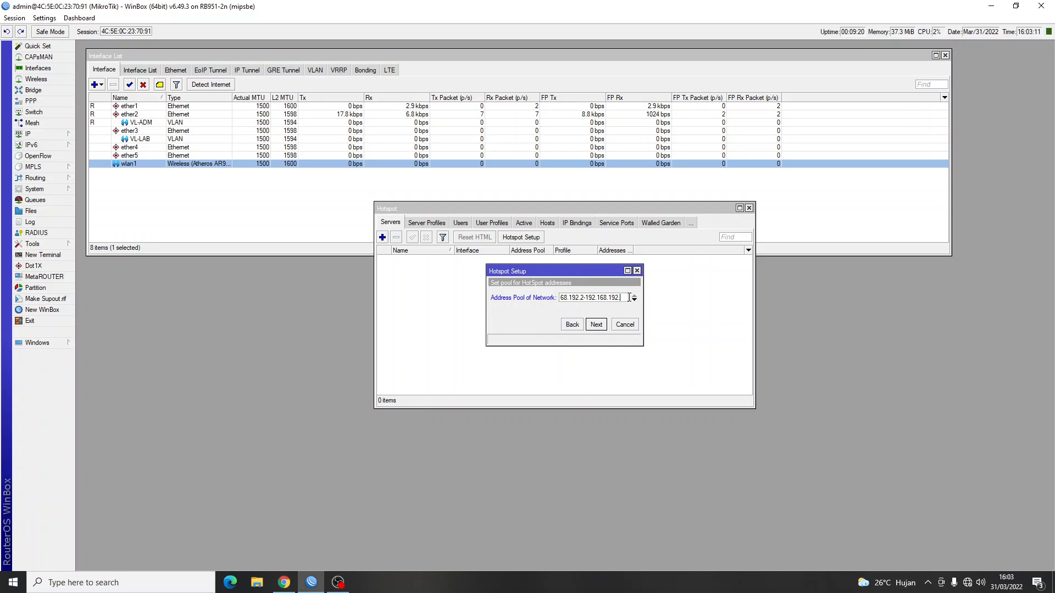
key("BackSpace")
type(".4")
left_click(596, 325)
left_click(602, 326)
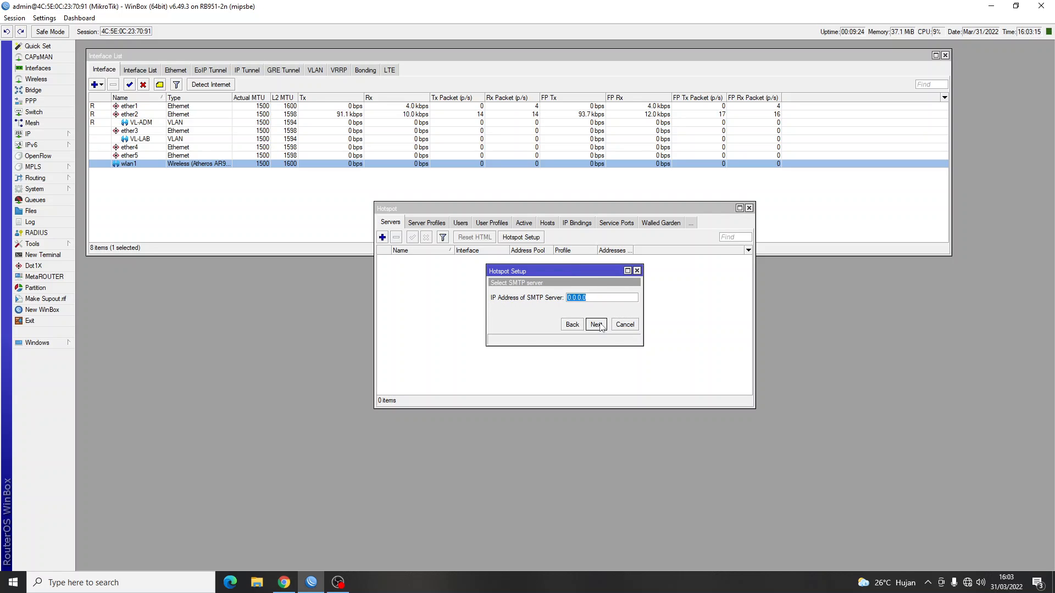
left_click(598, 325)
Set DNS name afif.com and create the local hotspot user tamu to finish setup.
type("afif.com")
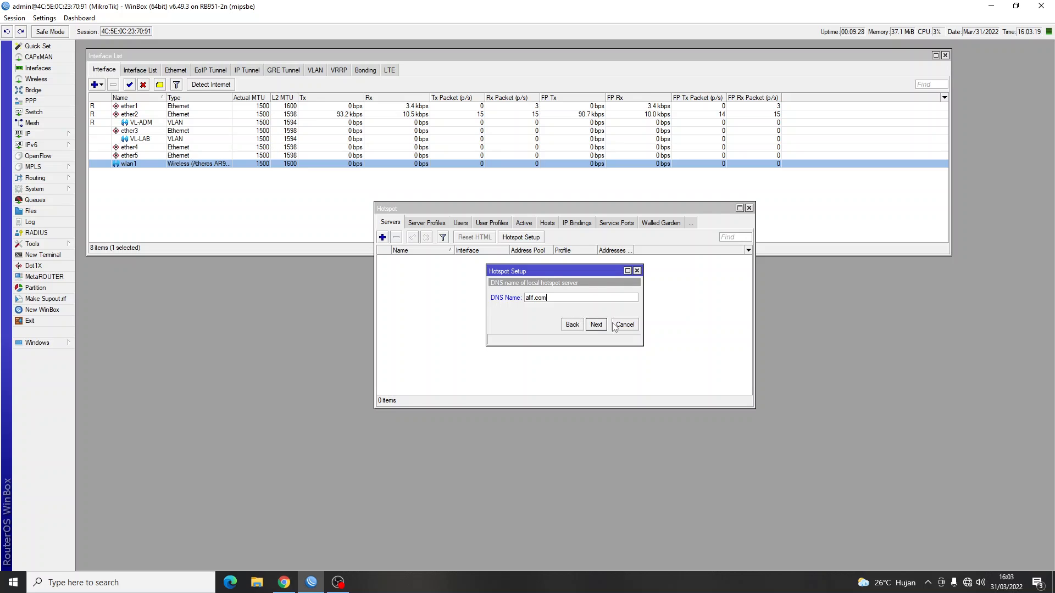
left_click(597, 325)
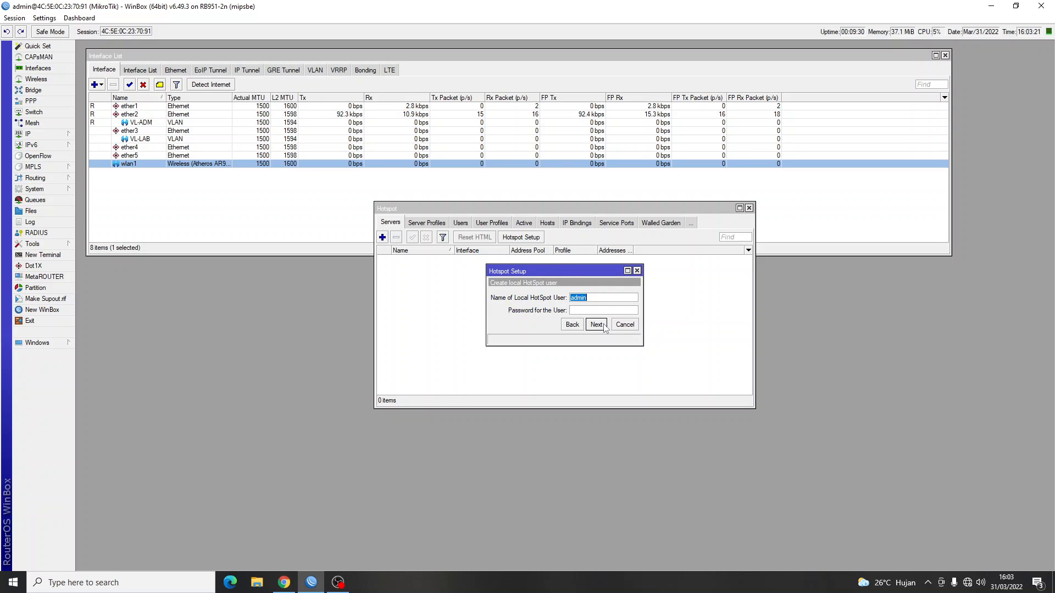
key("alt+Tab")
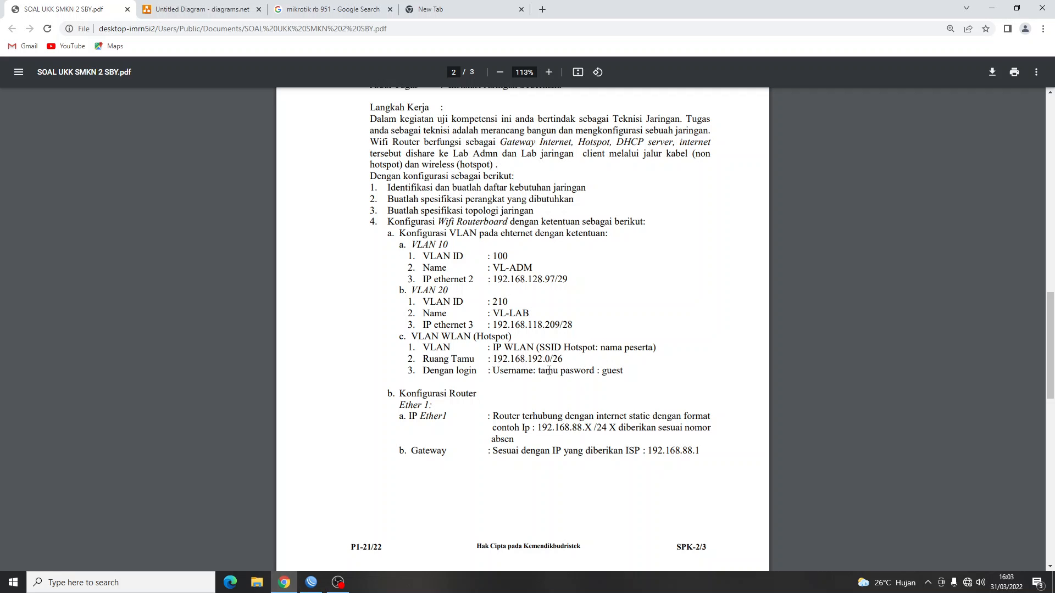
double_click(549, 370)
double_click(613, 371)
key("alt+Tab")
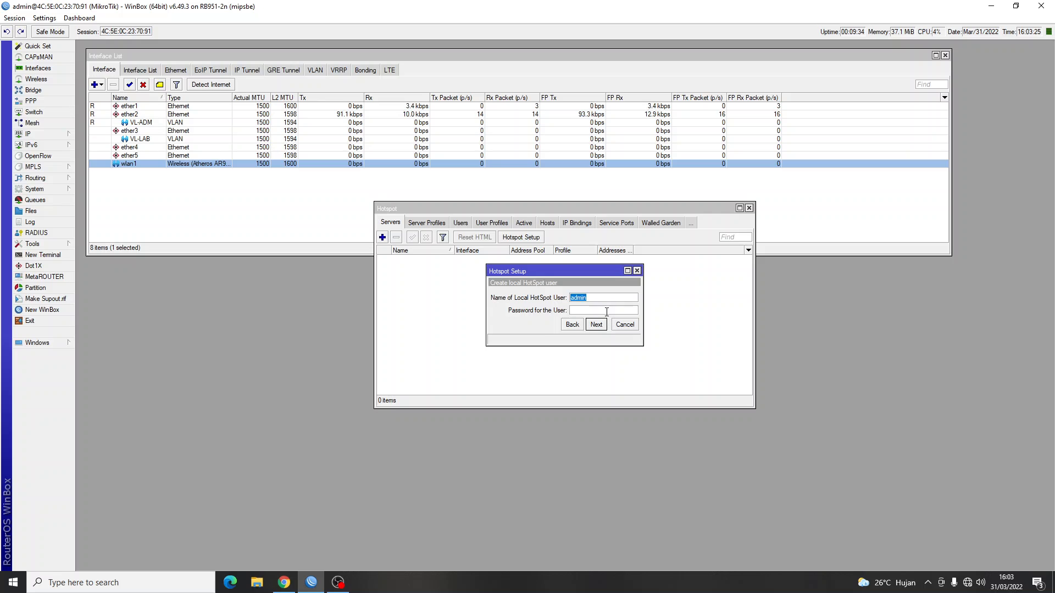
type("tamu")
left_click(596, 324)
Open the DHCP Server list, select dhcp1 on wlan1, and place it beside the Hotspot window.
left_click(570, 305)
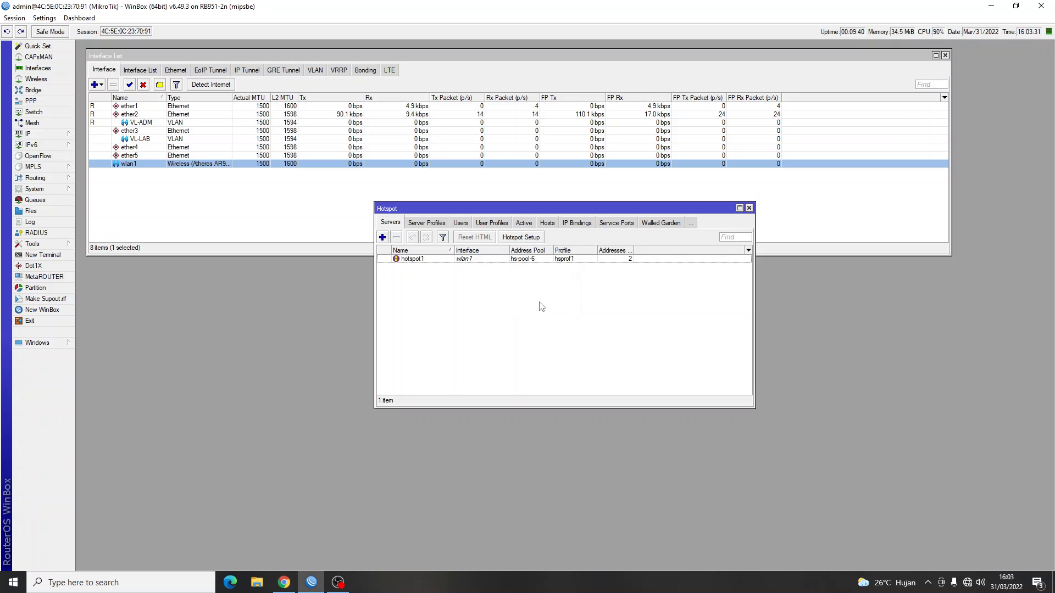
left_click(27, 134)
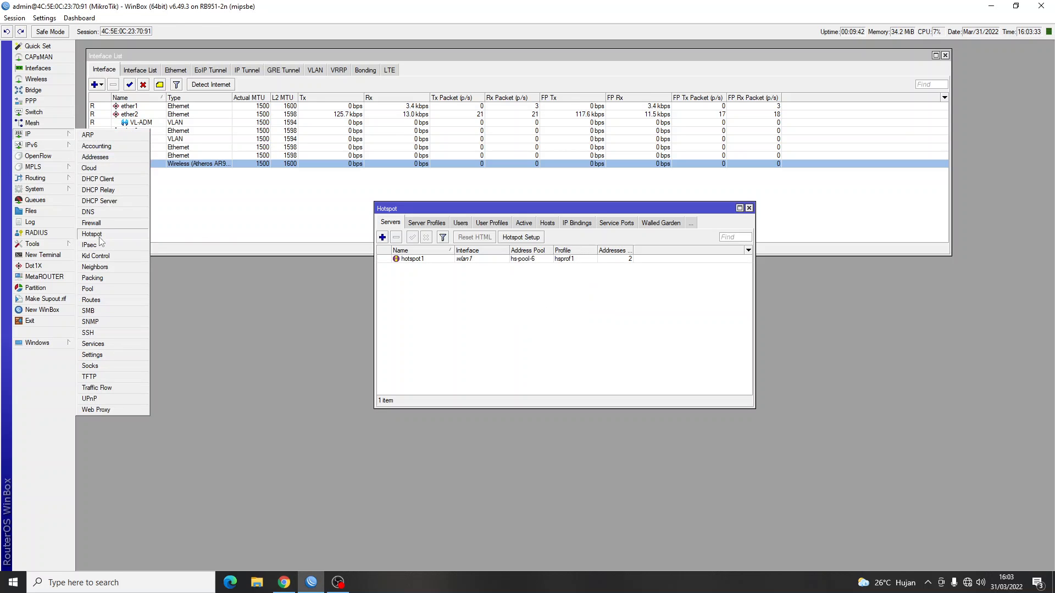
left_click(98, 201)
left_click(371, 259)
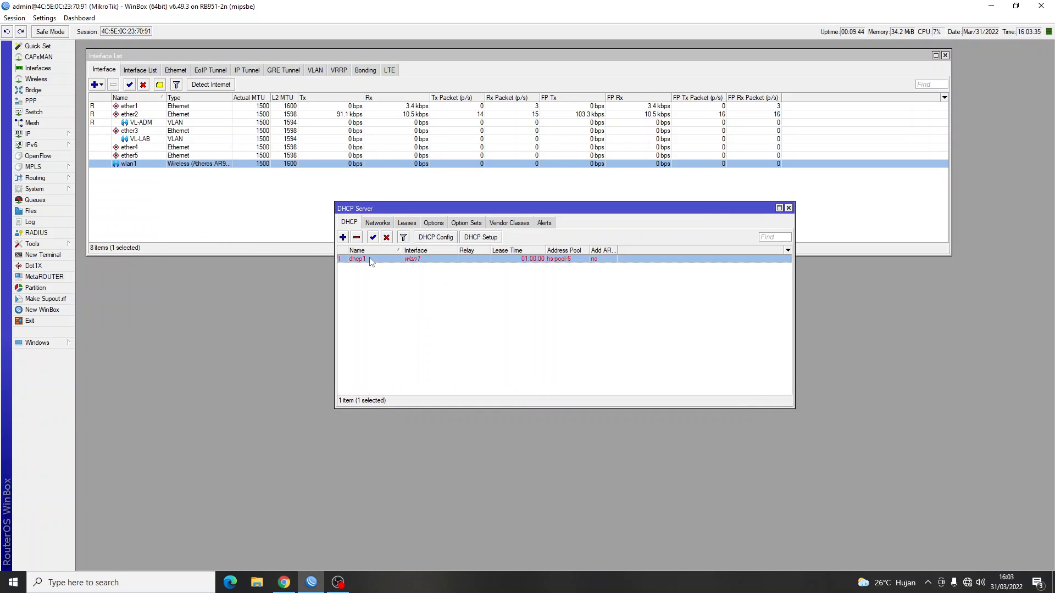
left_click_drag(449, 208, 247, 272)
left_click_drag(526, 207, 775, 206)
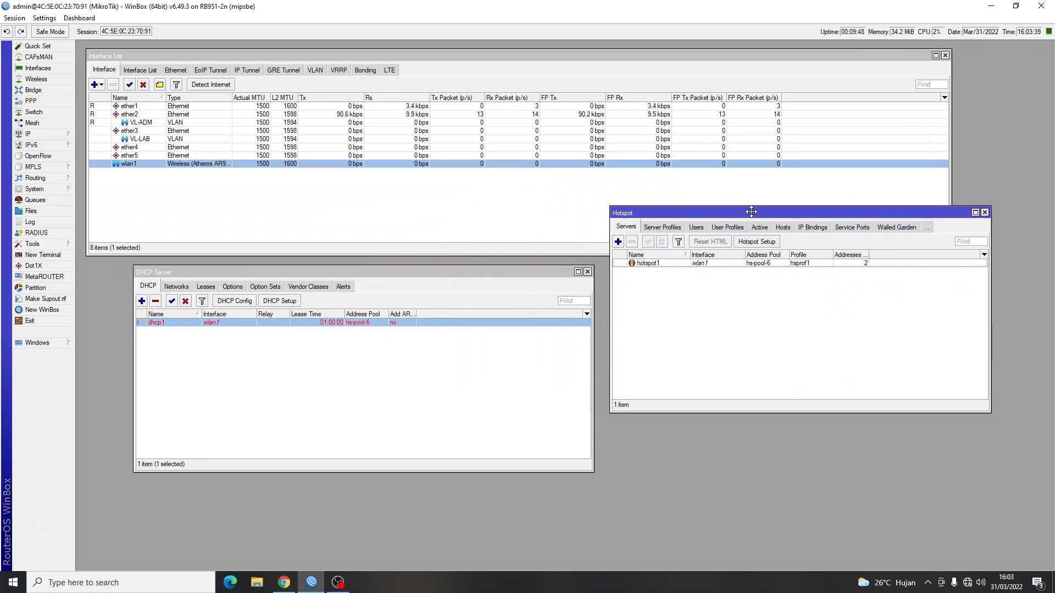
key("alt+Tab")
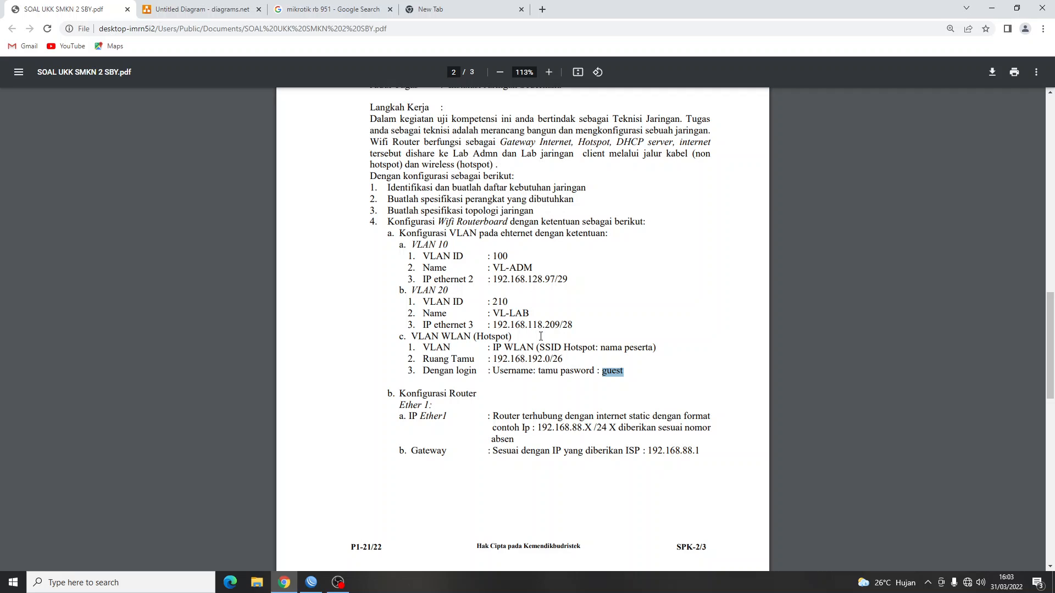
key("alt+Tab")
key("alt+Tab")
key("alt+Tab")
Add a new srcnat NAT rule with out interface ether1.
left_click(30, 134)
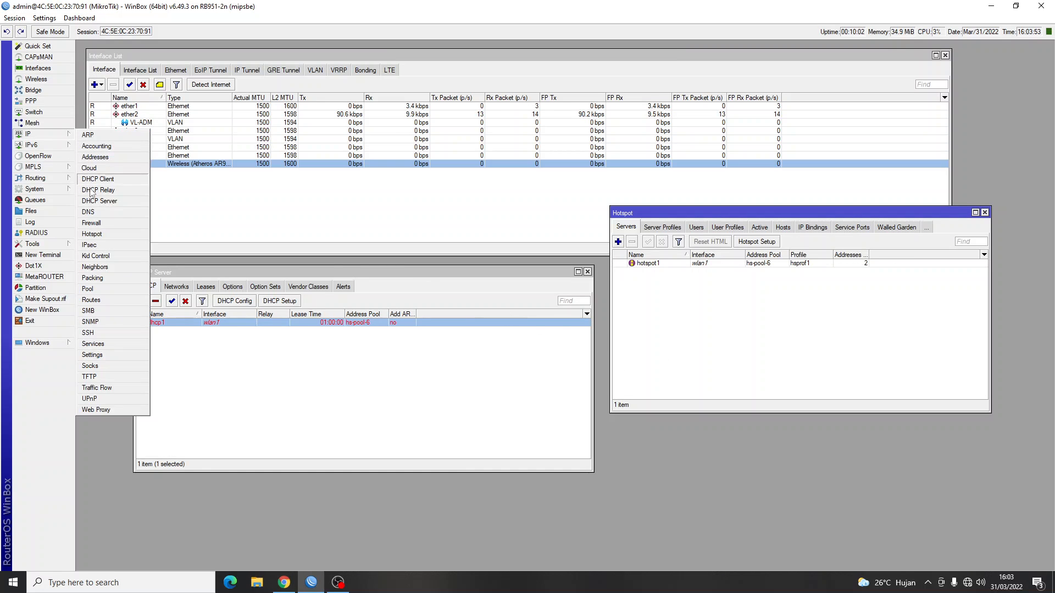
left_click(97, 223)
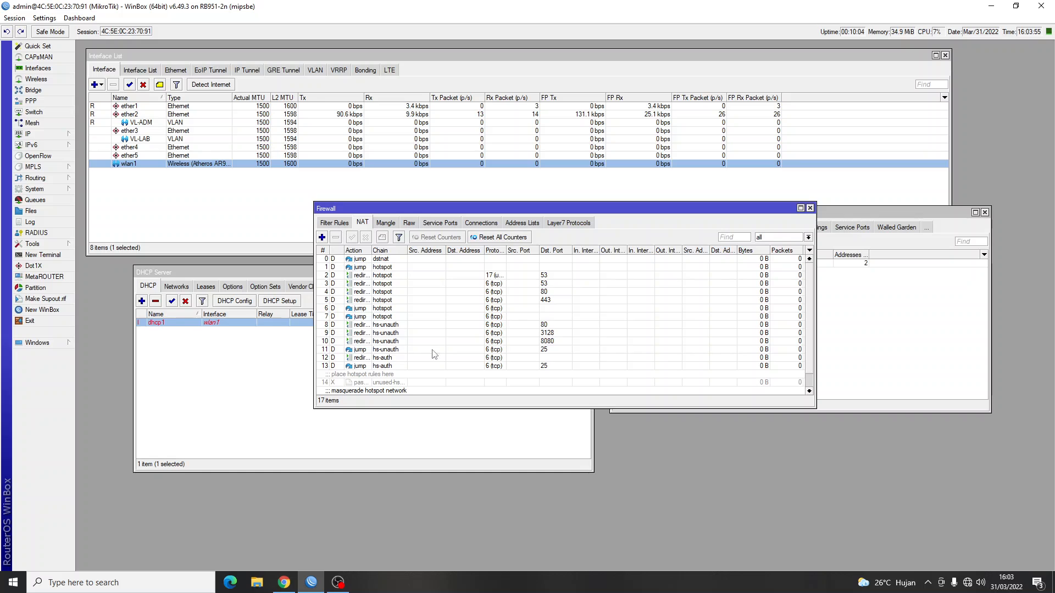
scroll(429, 356, "down", 1)
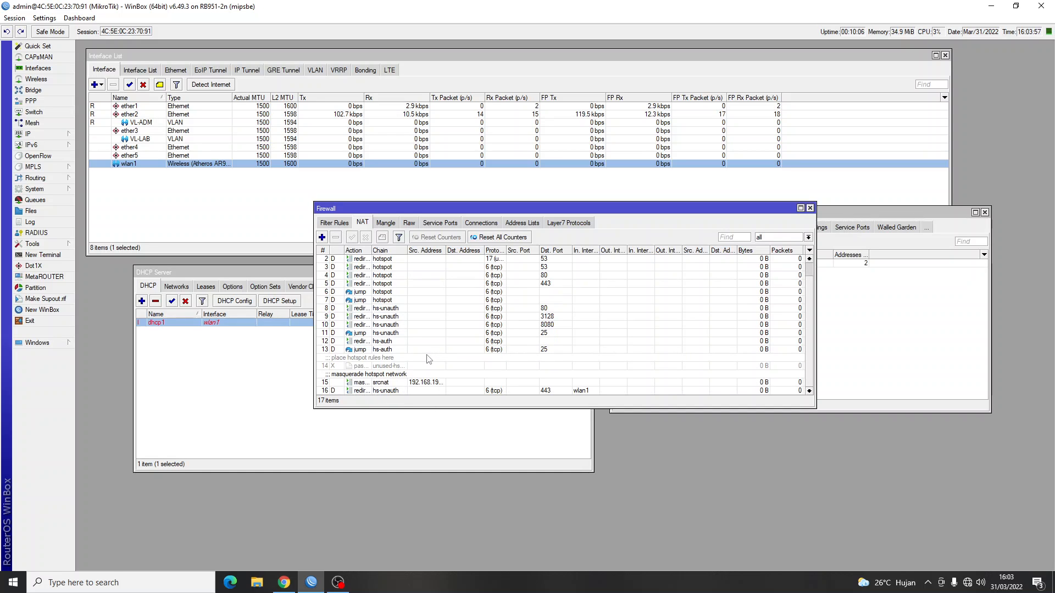
scroll(428, 359, "up", 1)
left_click(321, 237)
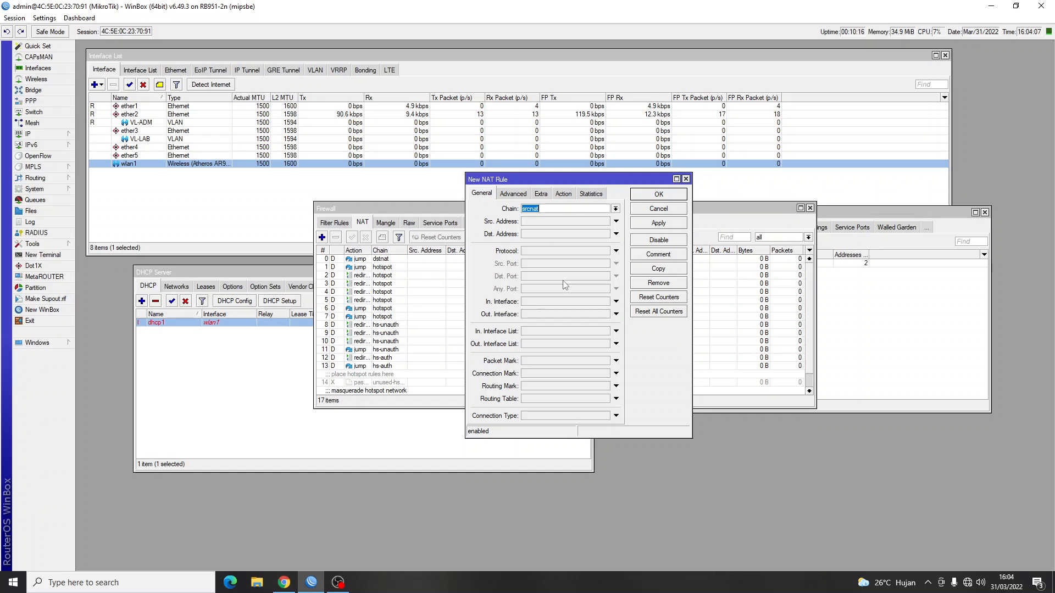
left_click(616, 314)
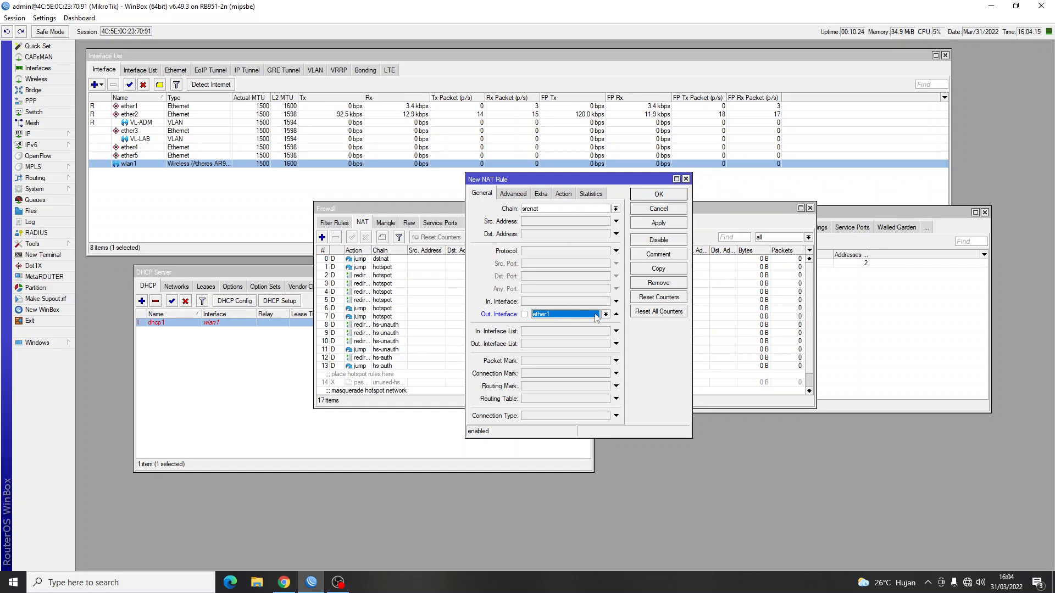
key("alt+Tab")
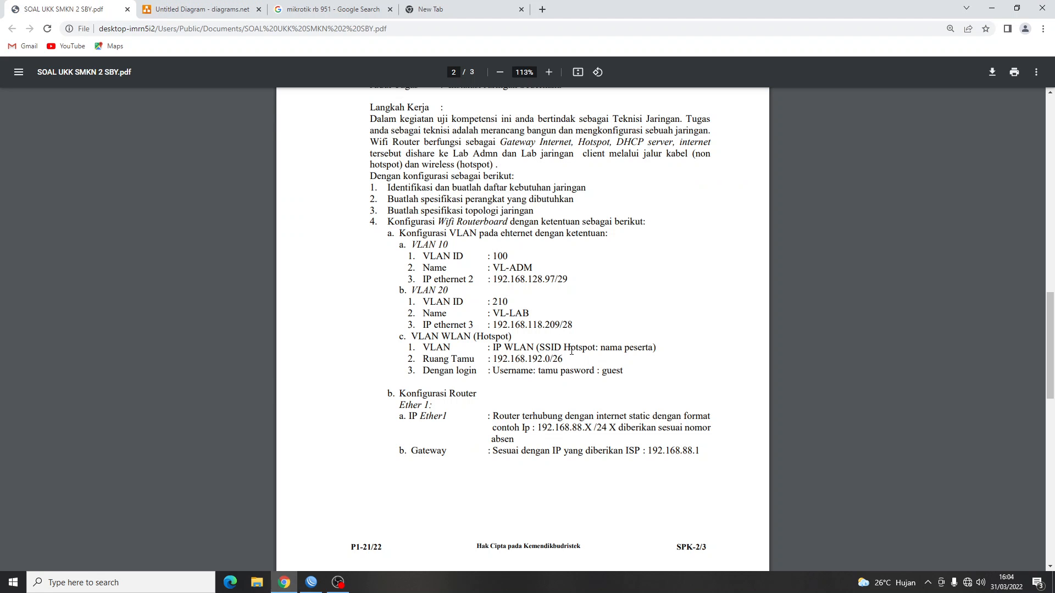
key("alt+Tab")
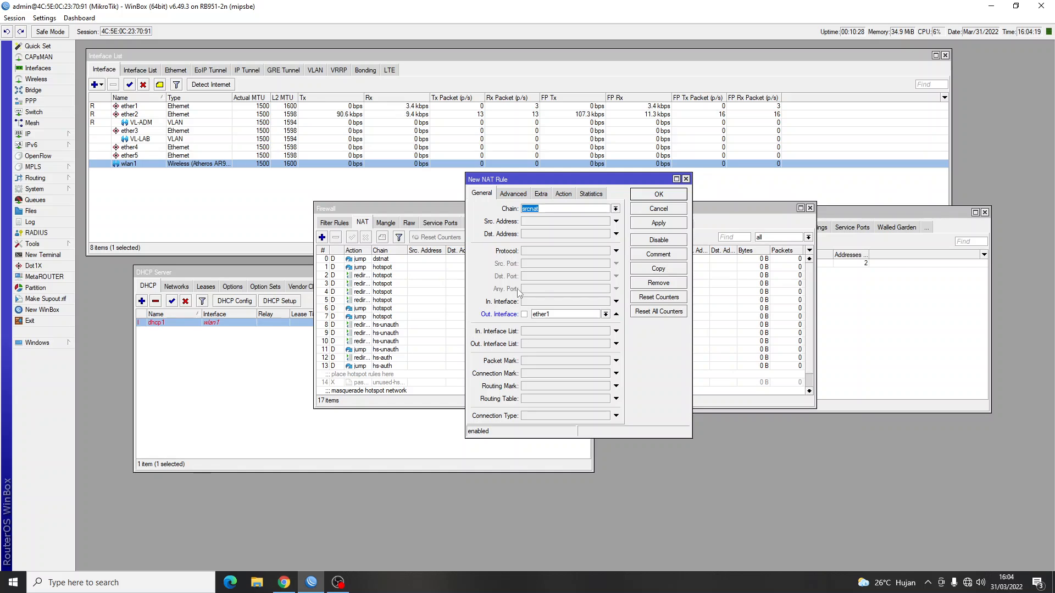
Set the NAT rule's action to masquerade, save it, and close Firewall.
left_click(565, 195)
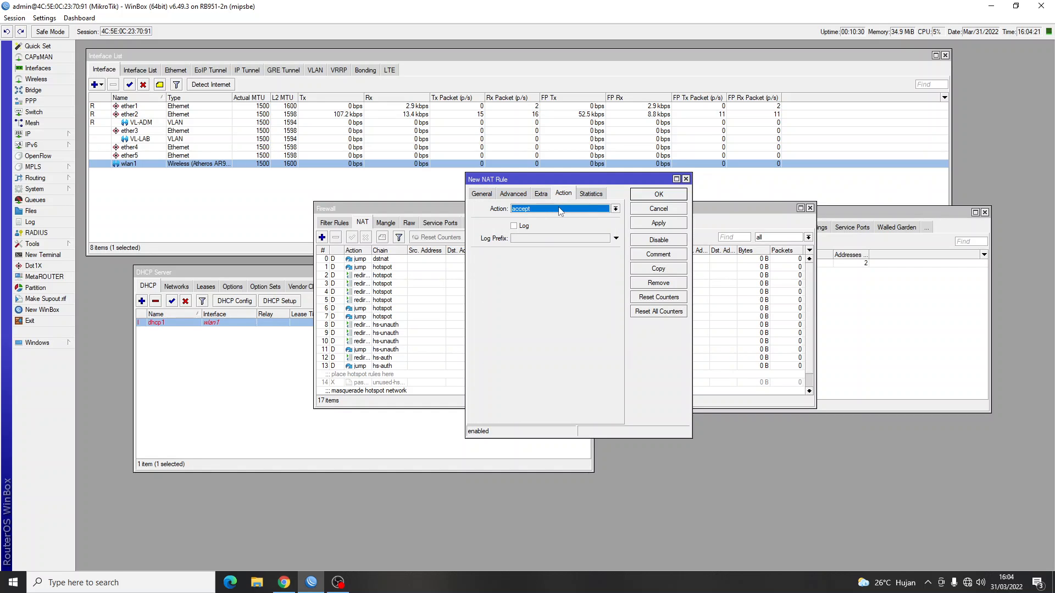
left_click(559, 209)
left_click(555, 266)
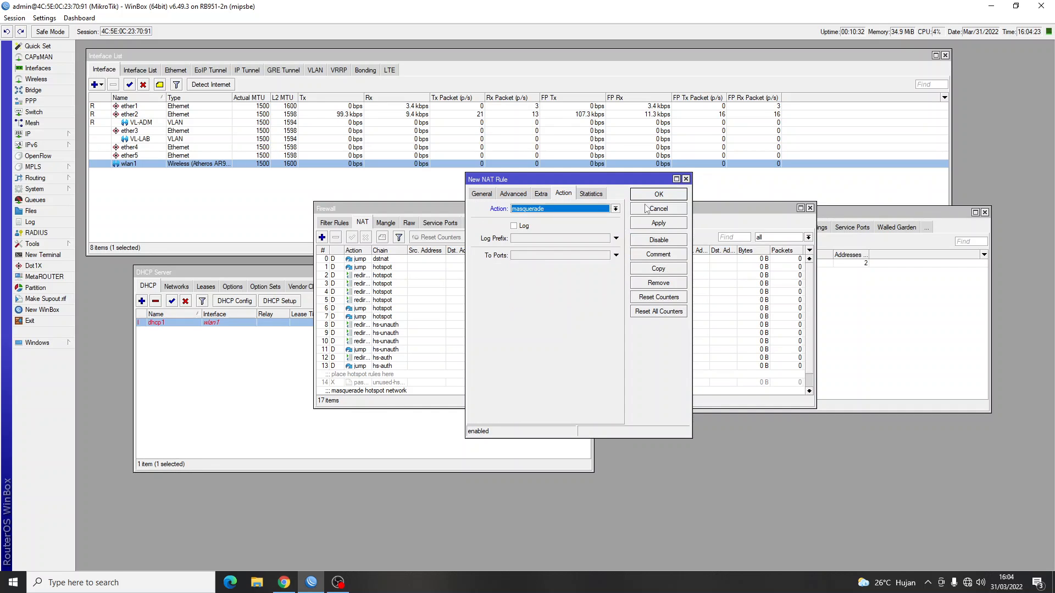
left_click(658, 195)
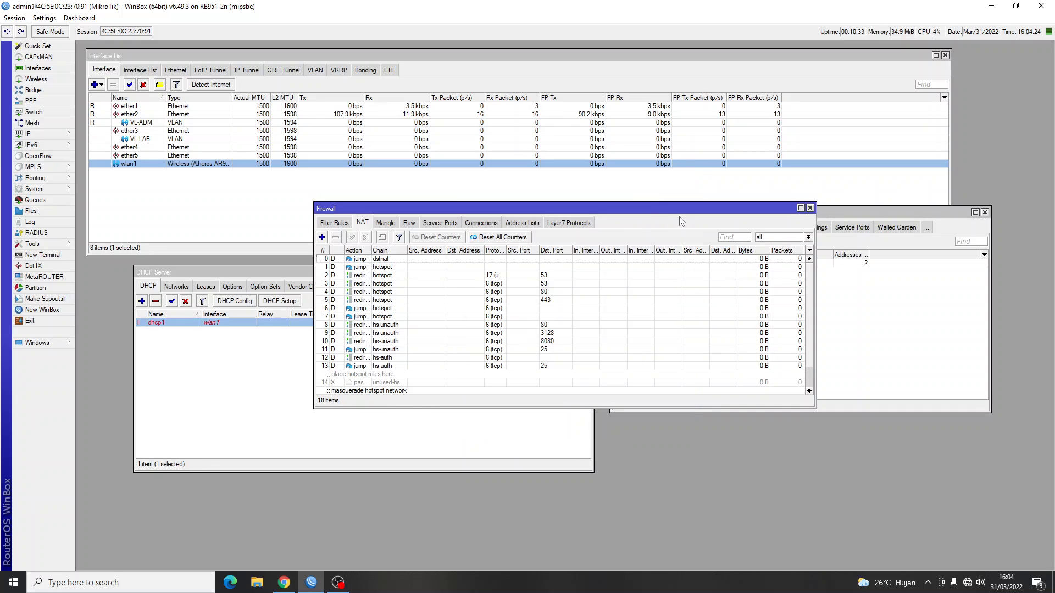
left_click(810, 209)
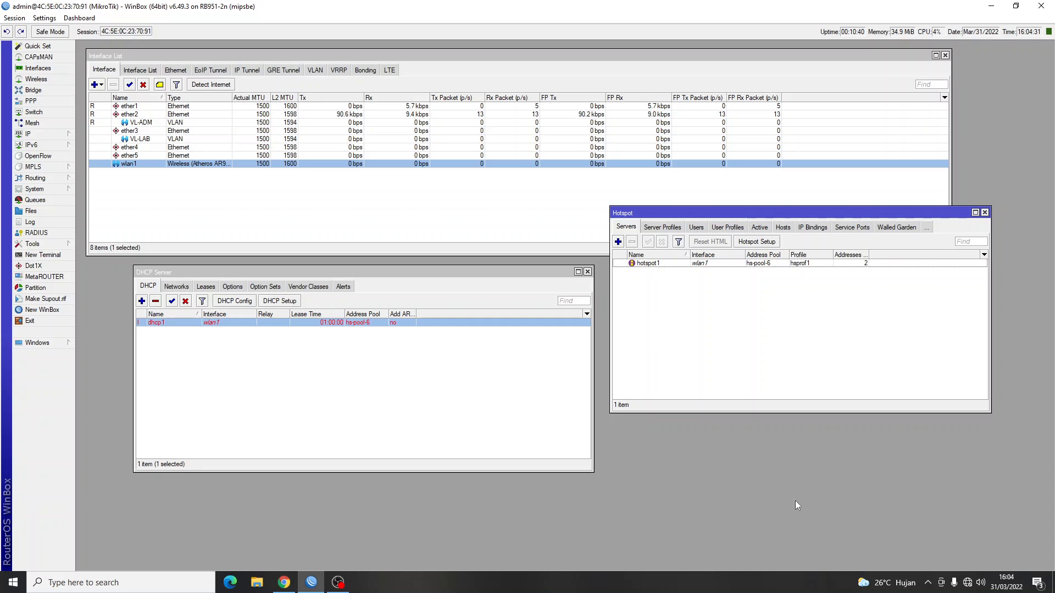
Connect the PC to the router's open hotspot Wi-Fi network from the taskbar.
left_click(968, 583)
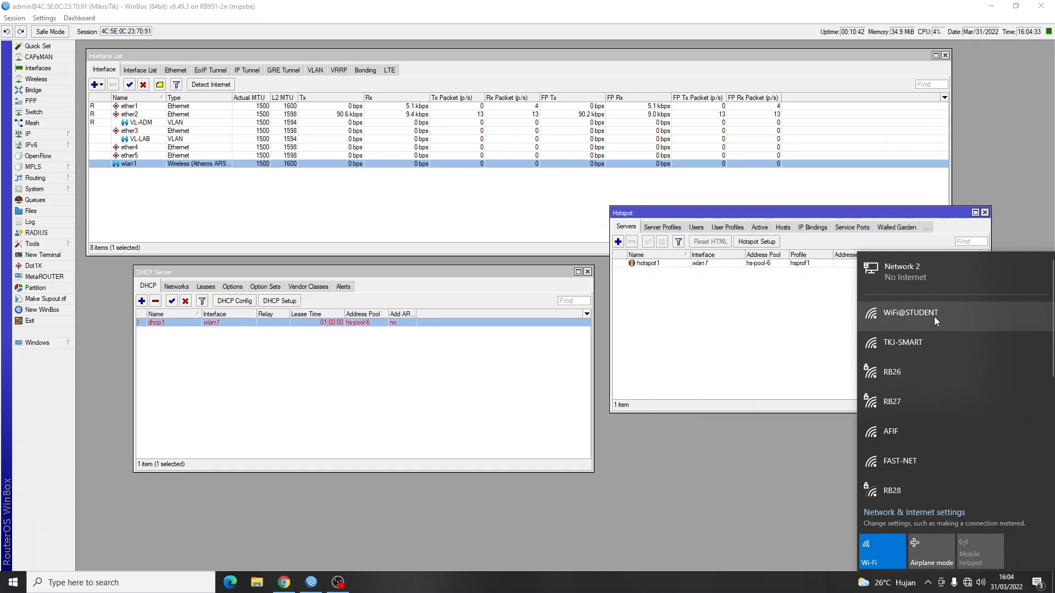
scroll(947, 374, "down", 2)
scroll(947, 361, "up", 1)
left_click(947, 361)
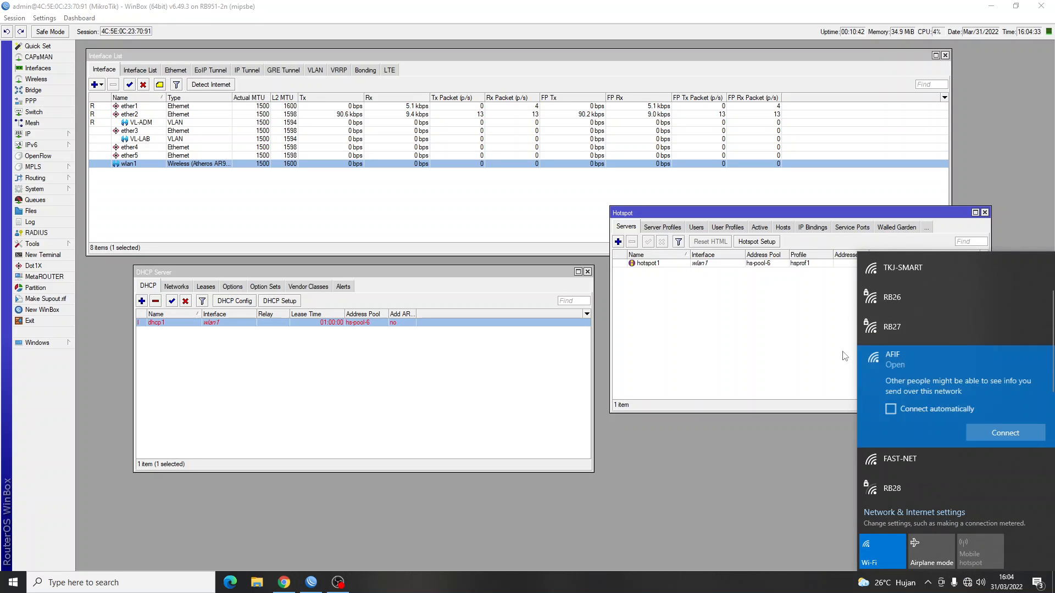
left_click(1009, 435)
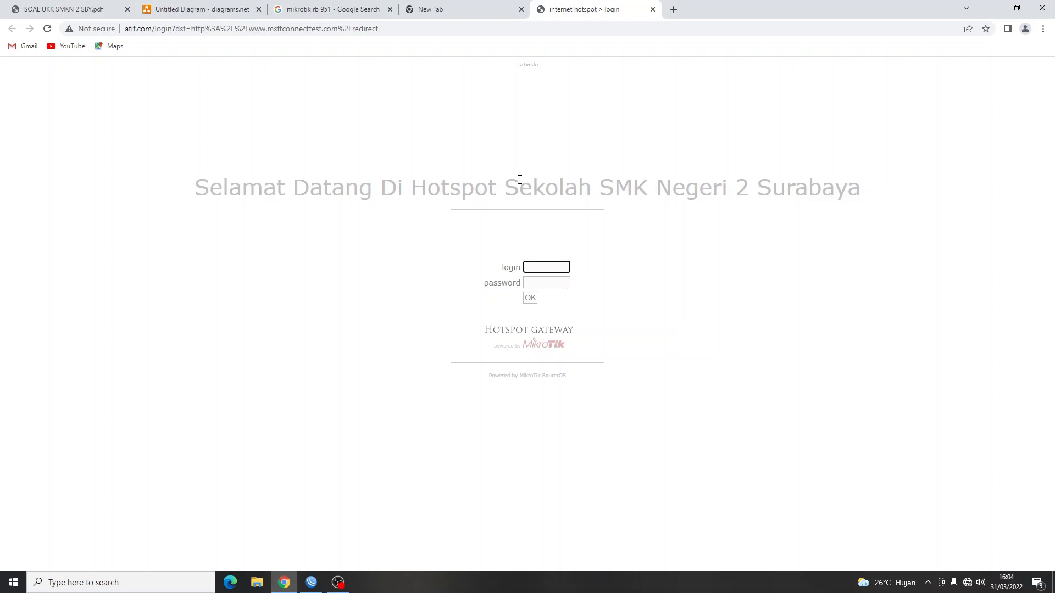
Log in to the hotspot as user tamu, decline saving the password, and open a new tab.
left_click_drag(509, 183, 838, 206)
left_click(688, 320)
left_click(562, 266)
type("tamu")
key("Tab")
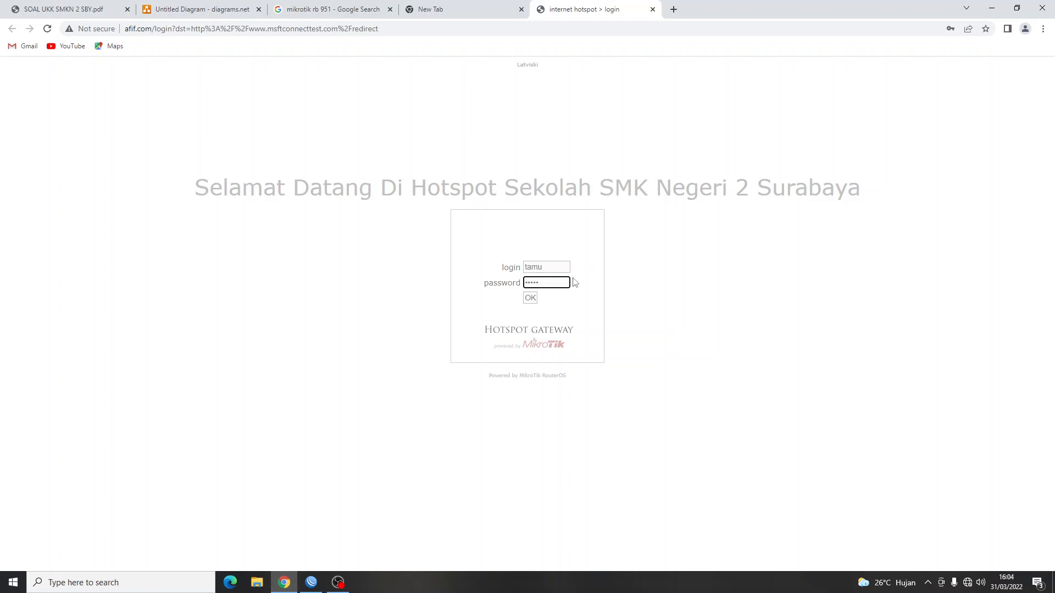
left_click(530, 297)
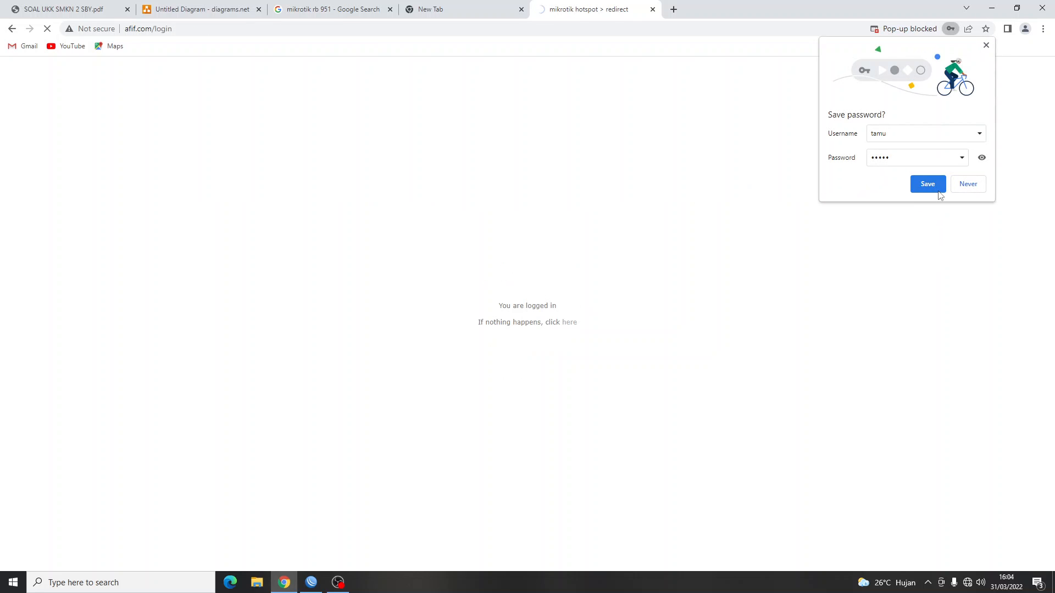
left_click(967, 185)
left_click(674, 9)
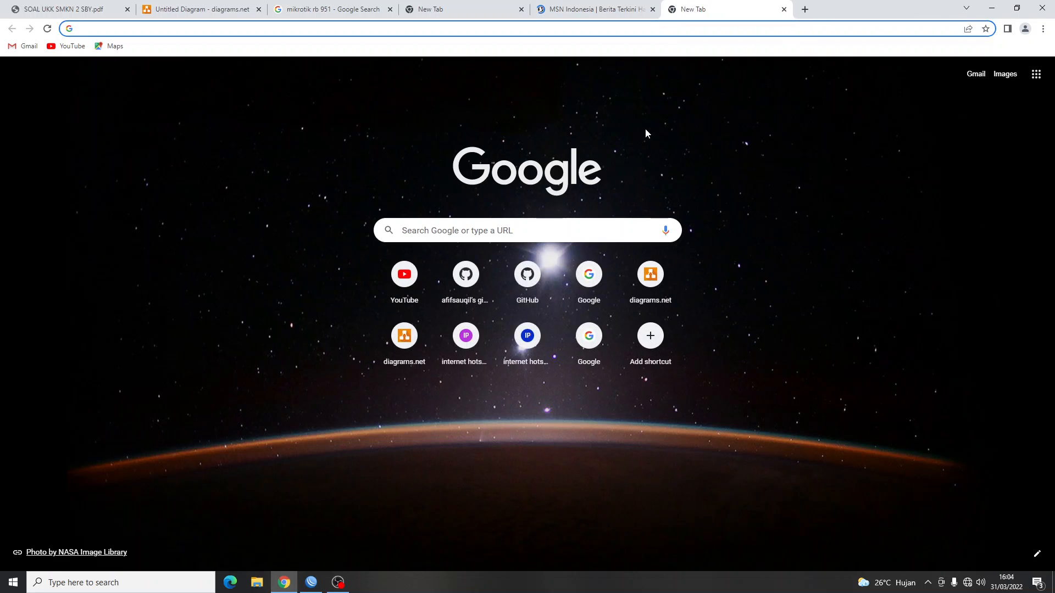
Search Google for github through the hotspot connection.
type("github.com")
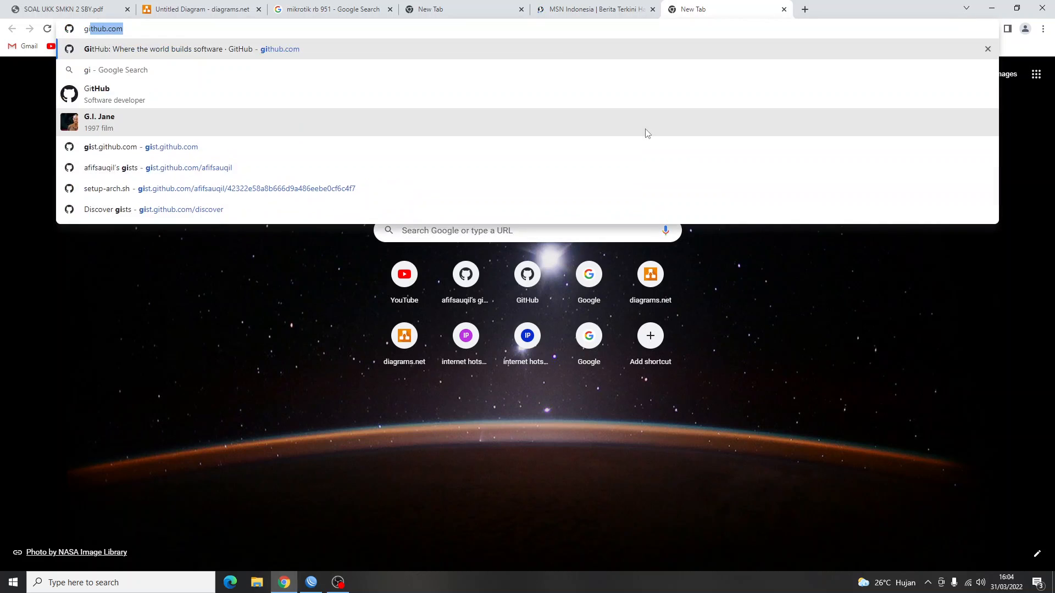
key("Right")
key("Down")
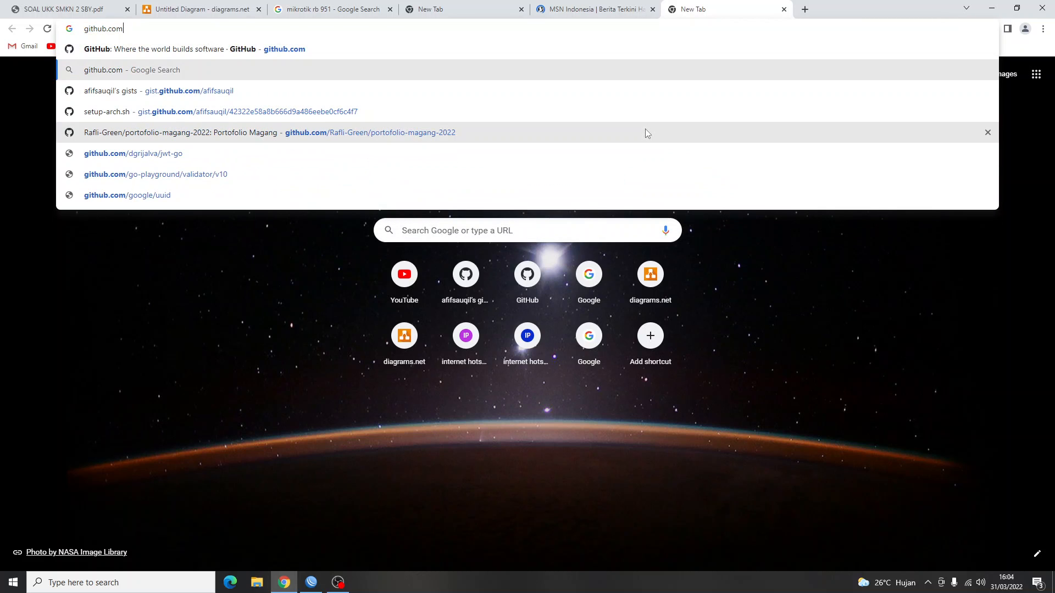
key("Up")
key("Up")
key("BackSpace")
key("BackSpace")
key("BackSpace")
key("BackSpace")
key("BackSpace")
key("BackSpace")
key("BackSpace")
key("BackSpace")
key("BackSpace")
key("BackSpace")
key("BackSpace")
key("BackSpace")
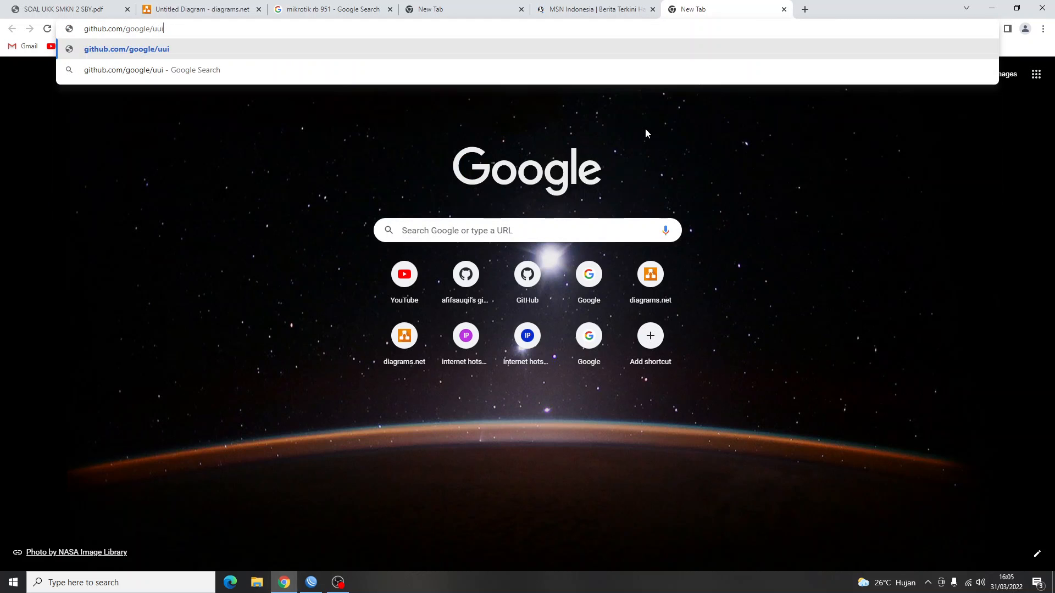
key("BackSpace")
key("BackSpace")
key("BackSpace")
key("BackSpace")
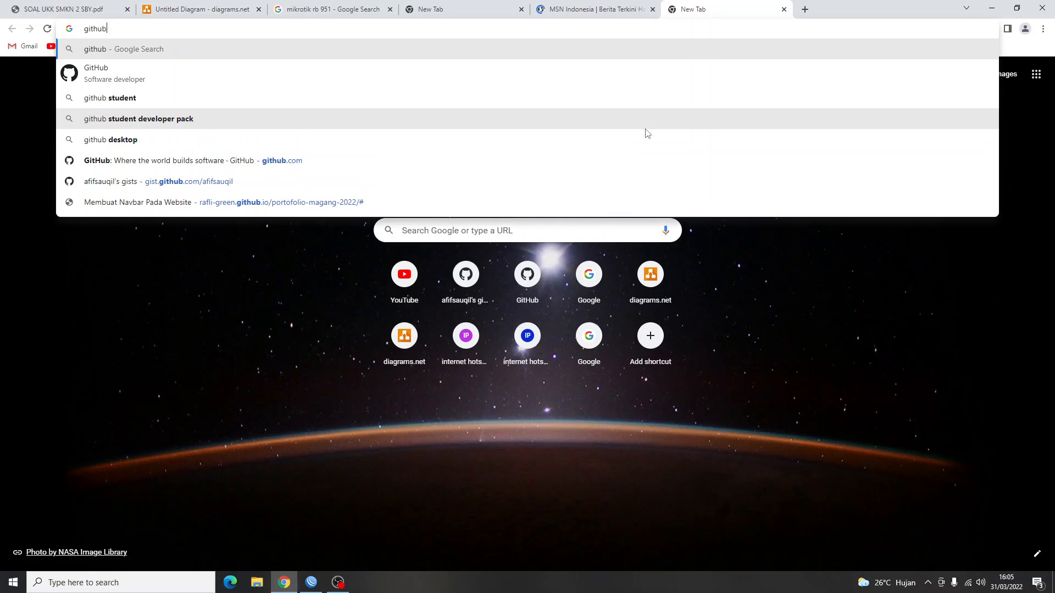
key("Return")
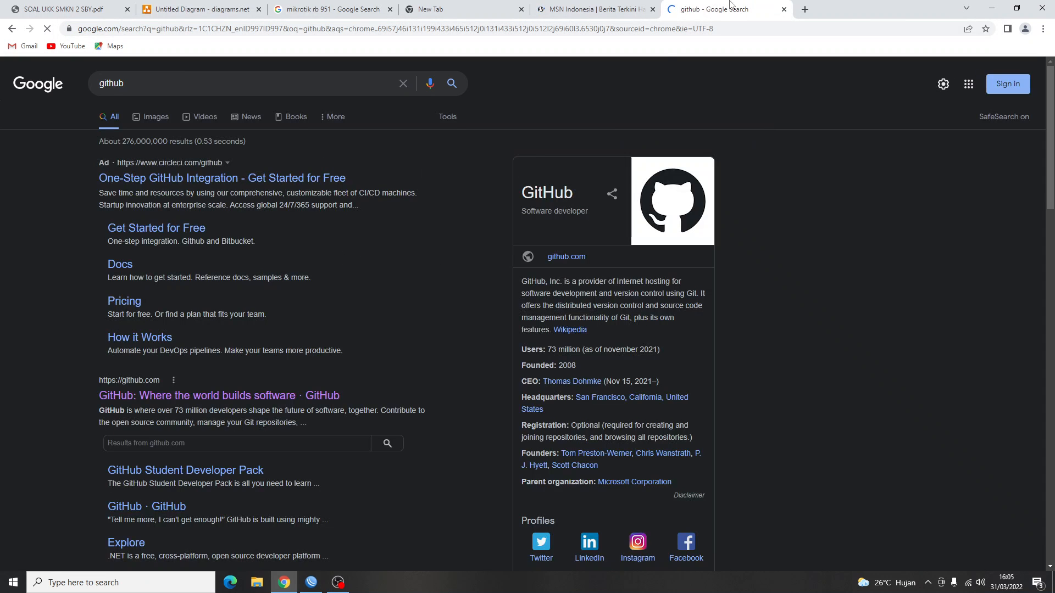
Load YouTube in a new tab, close the extra test tabs, and return to WinBox.
key("ctrl+t")
type("yout")
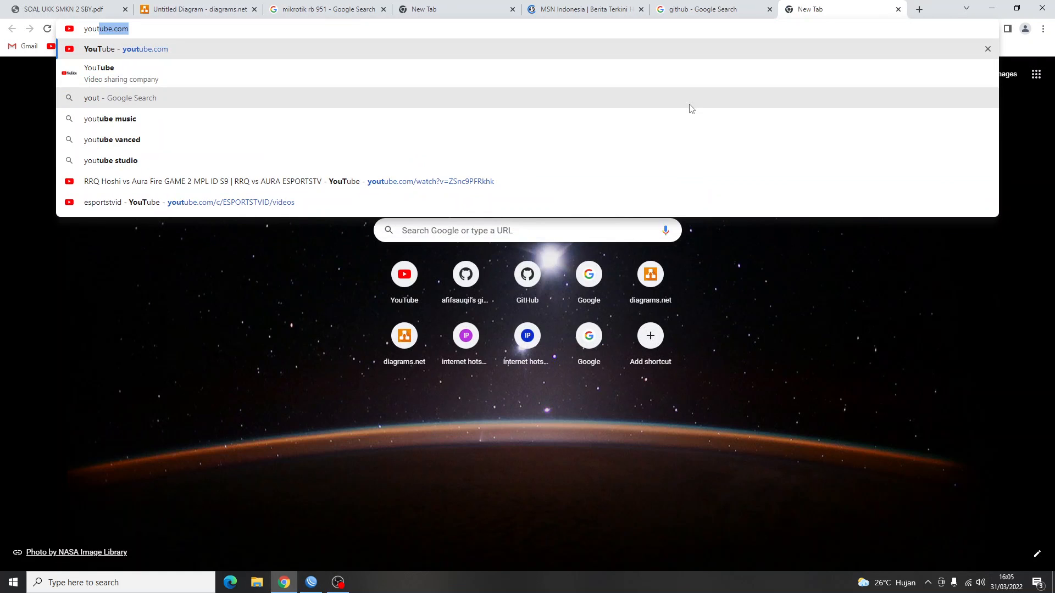
key("Return")
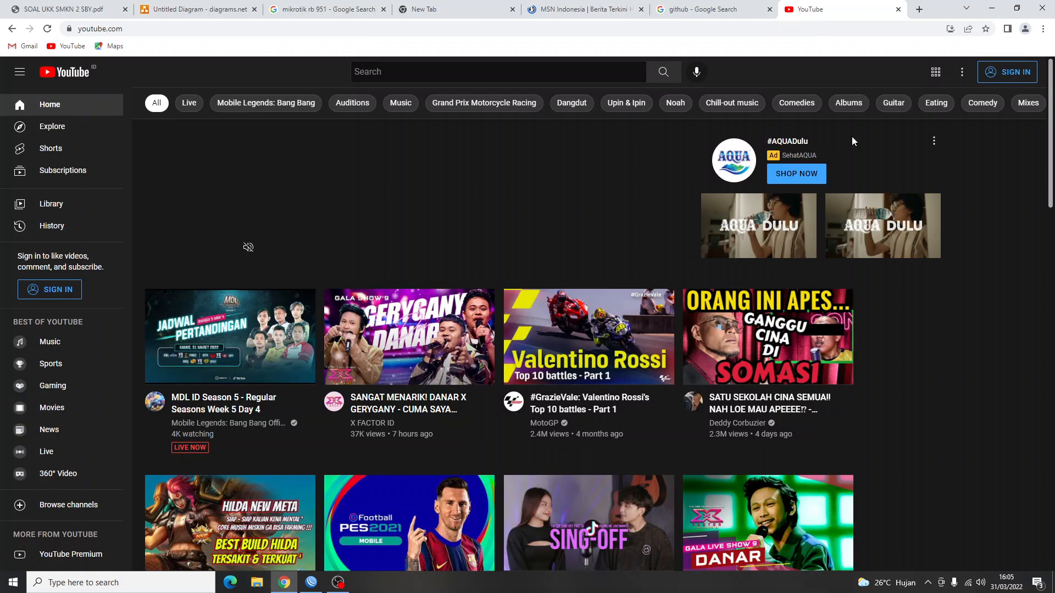
left_click(918, 10)
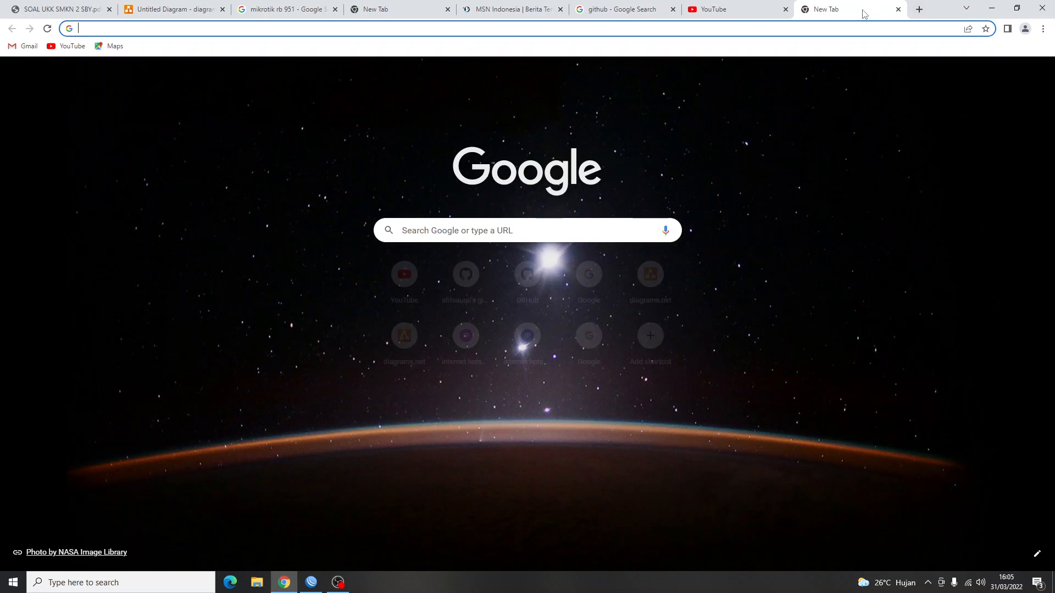
left_click(673, 9)
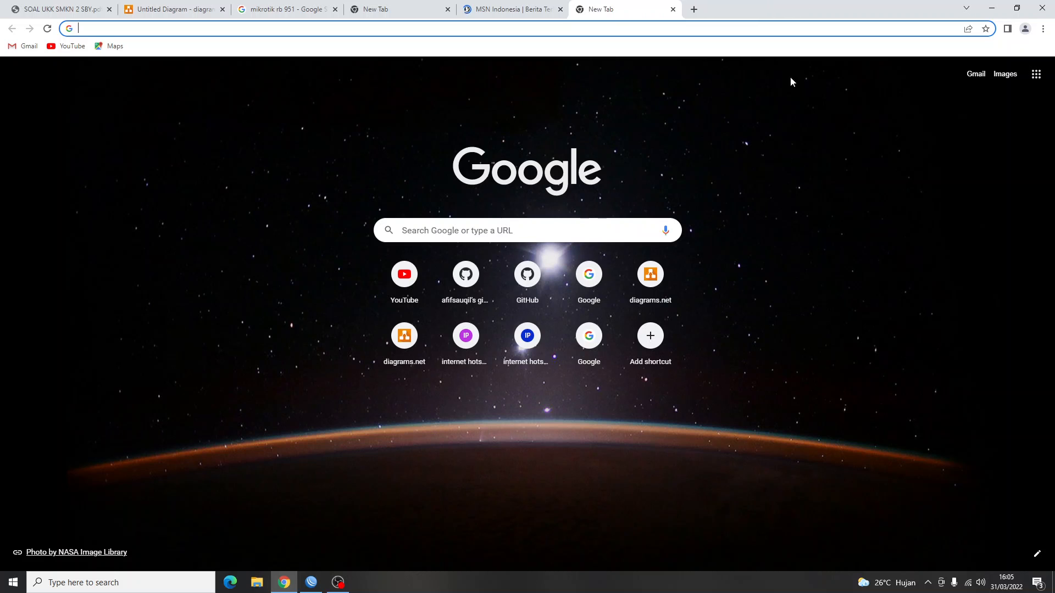
left_click(649, 13)
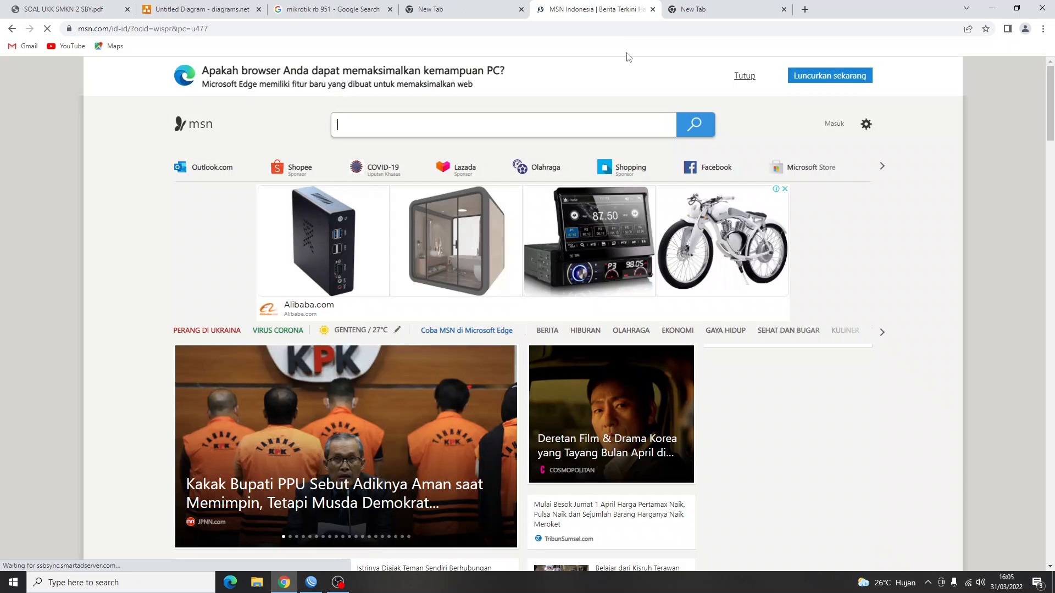
left_click(652, 10)
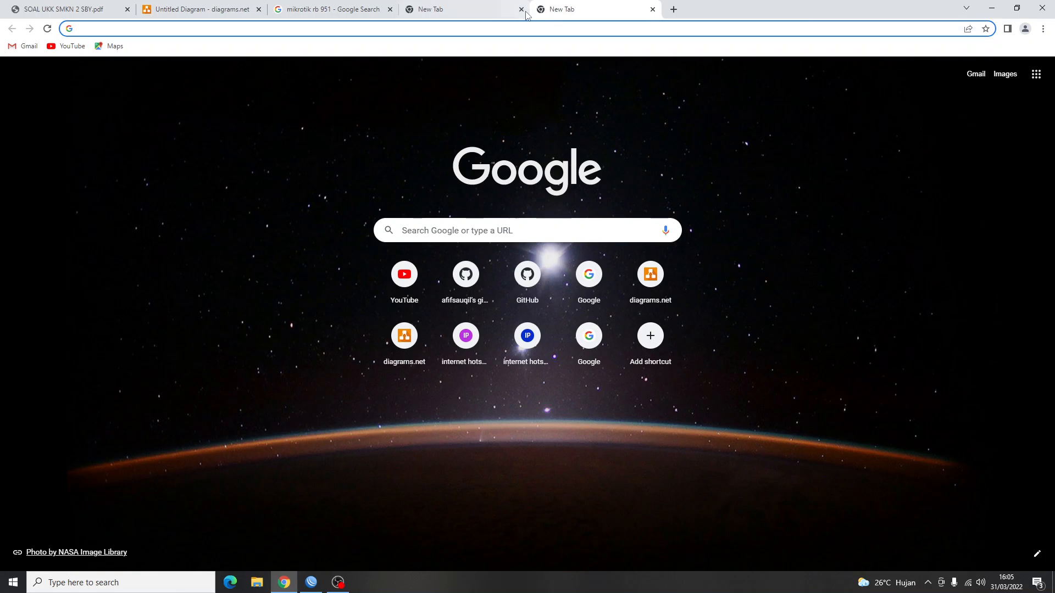
left_click(521, 9)
key("alt+Tab")
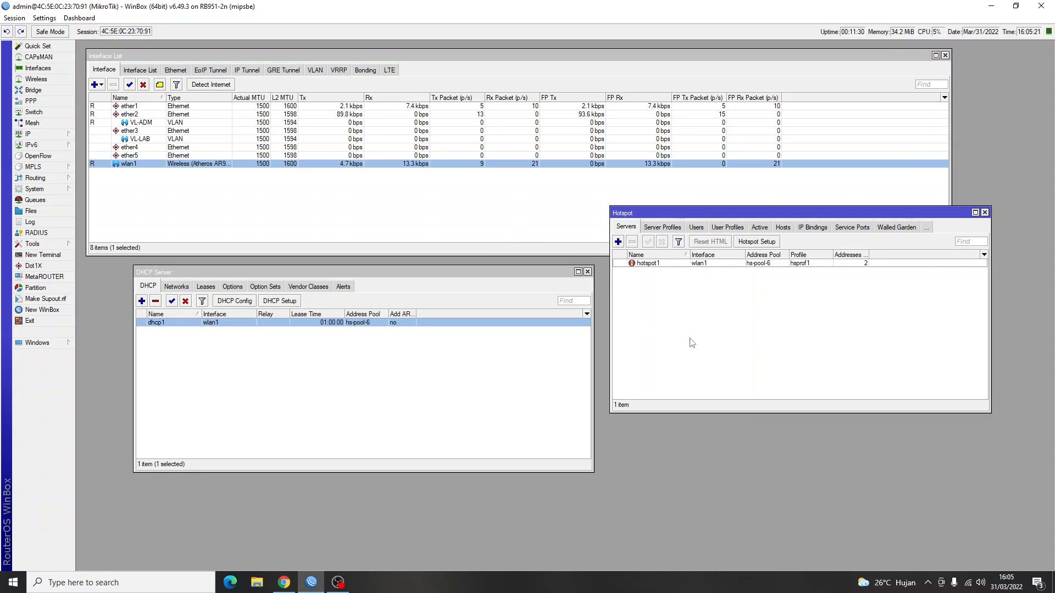
Scroll through the VLAN and hotspot skills task list in SOAL UKK SMKN 2 SBY.pdf.
key("alt+Tab")
left_click(3, 5)
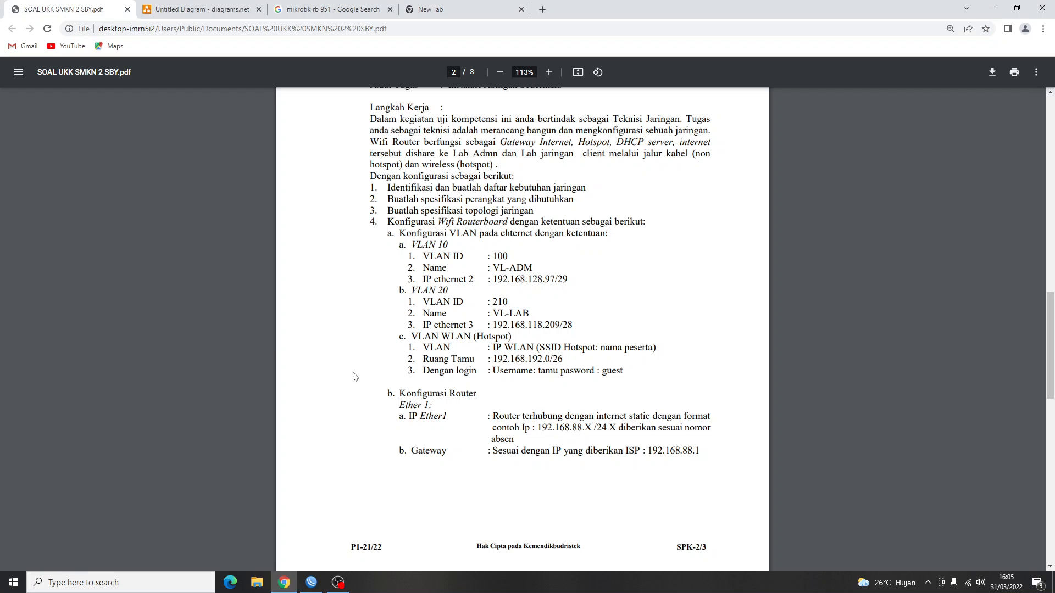
scroll(436, 406, "down", 9)
scroll(436, 407, "up", 12)
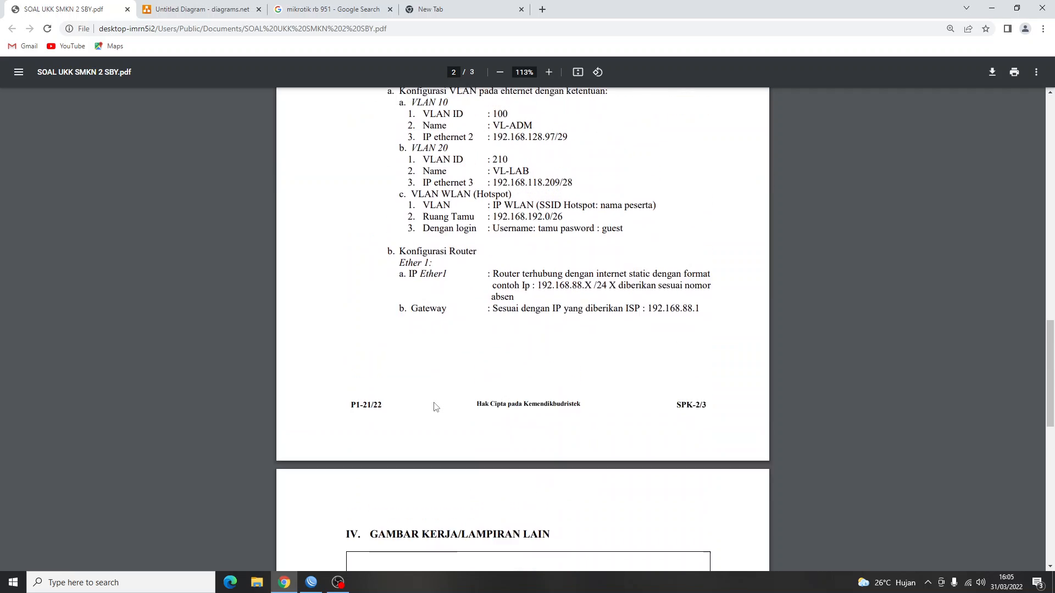
scroll(436, 406, "up", 10)
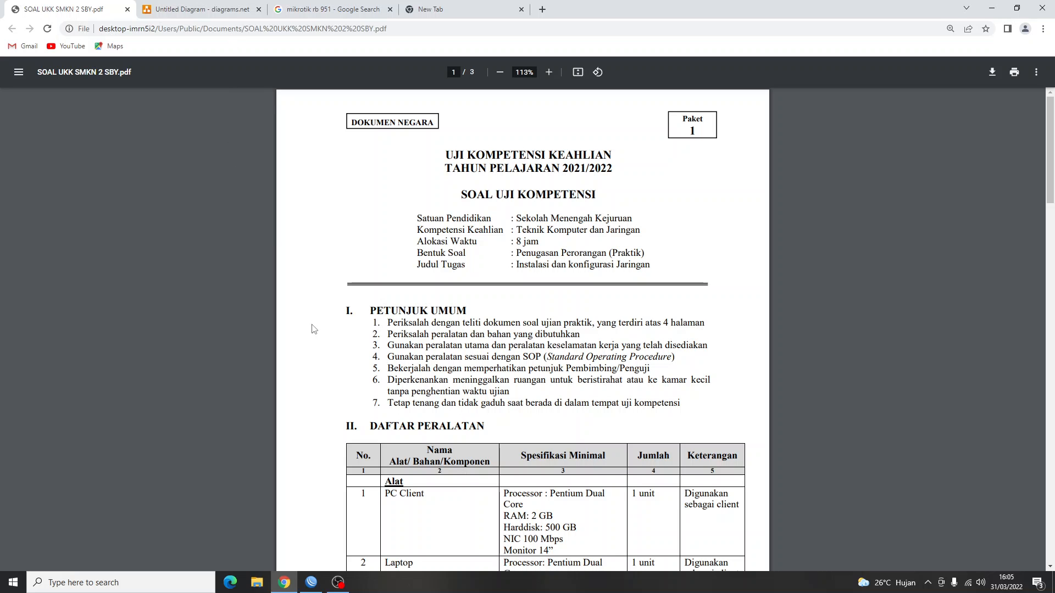
scroll(313, 328, "down", 19)
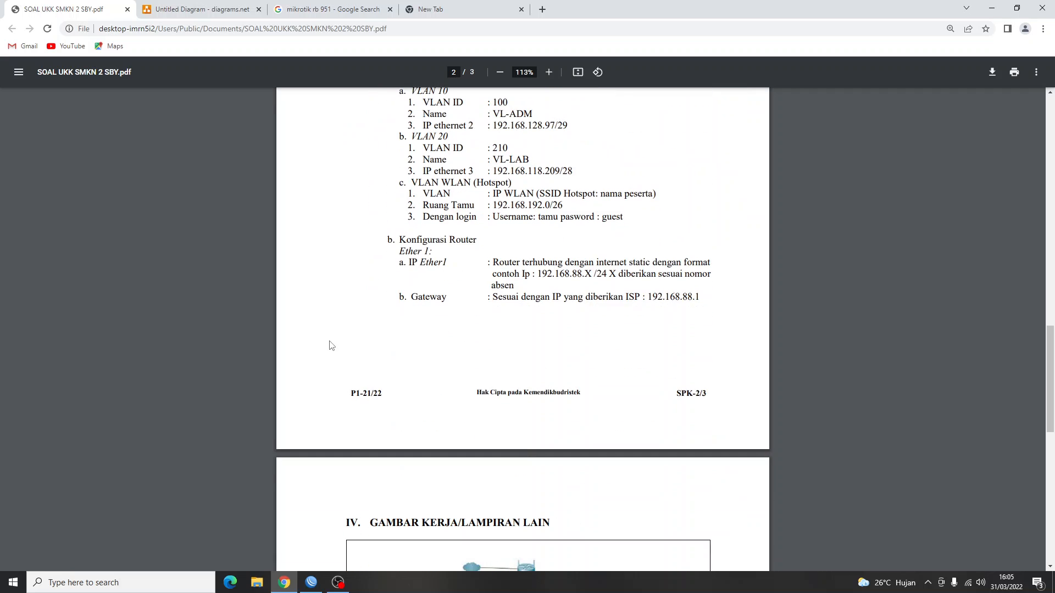
scroll(331, 345, "down", 2)
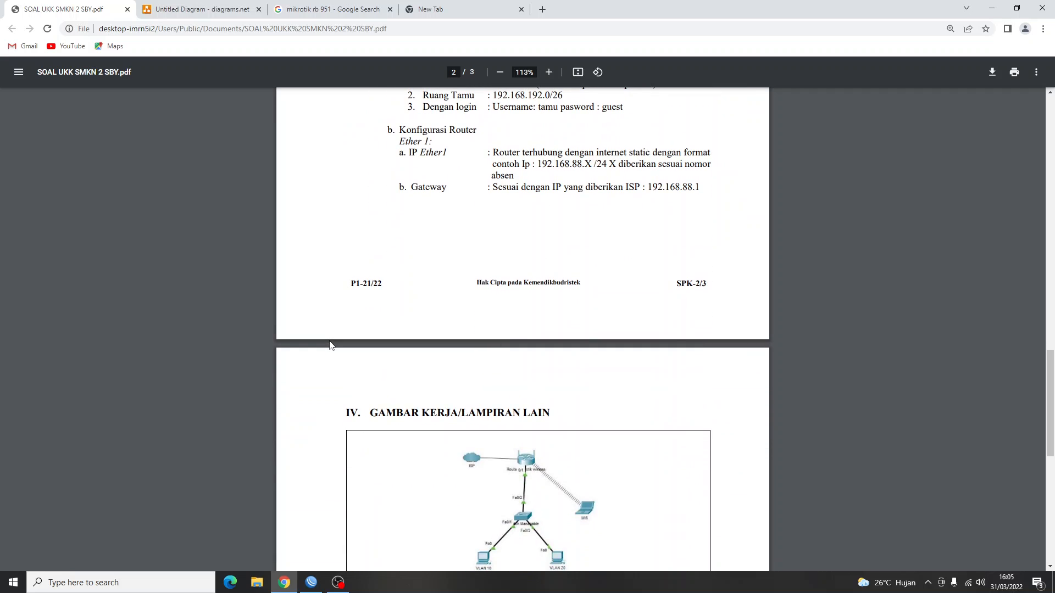
scroll(331, 345, "up", 6)
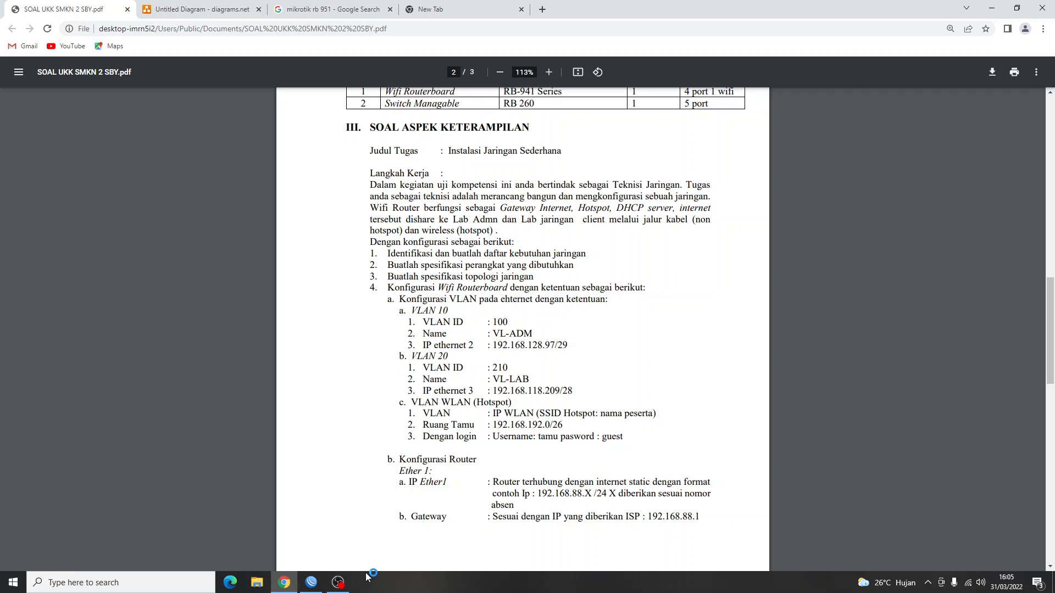
left_click(338, 582)
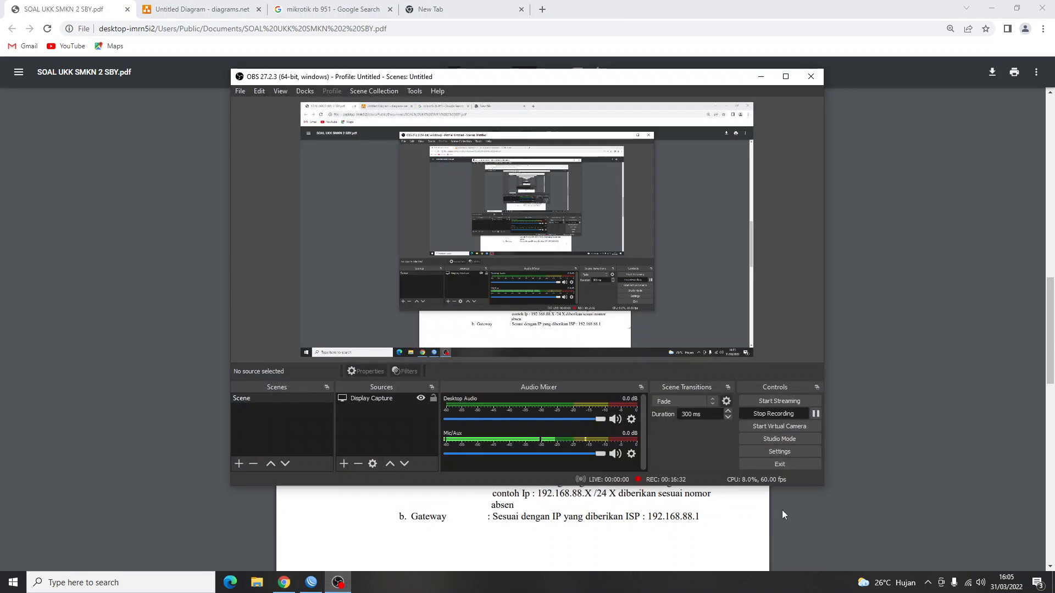